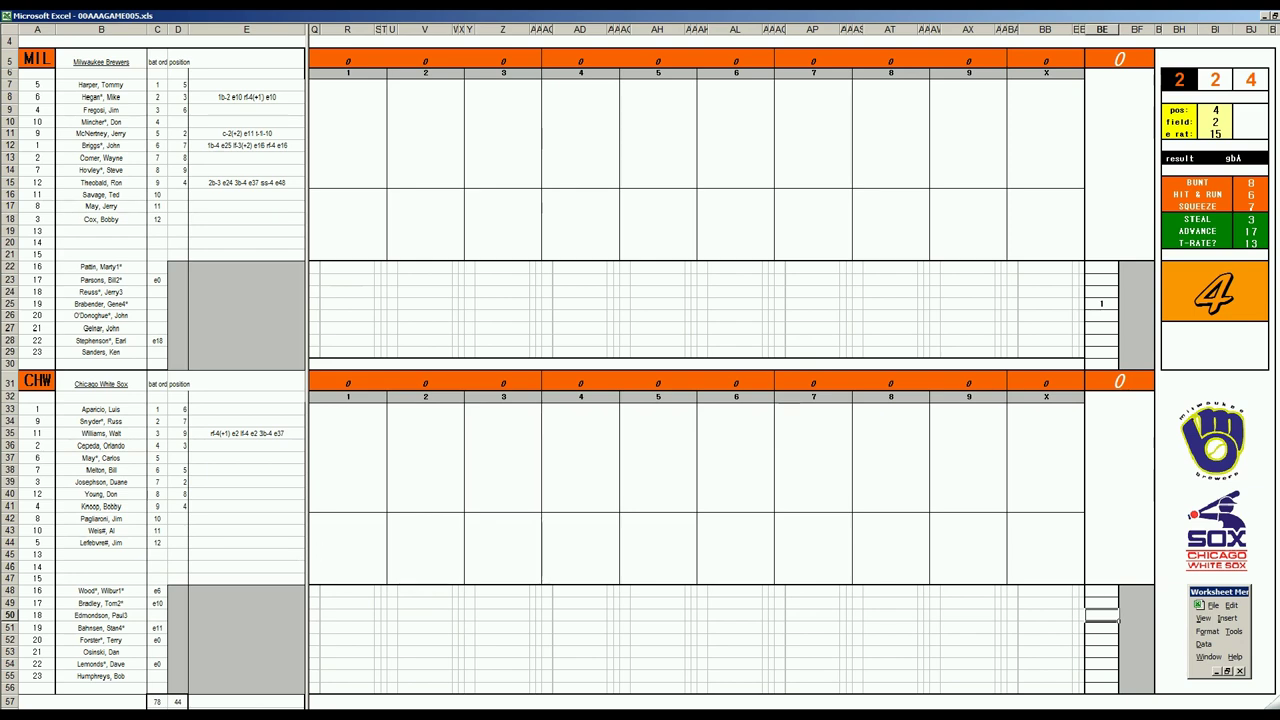
Bring up the 00AAA STATS 1980 season stats workbook with the White Sox player rows.
{"action": "key", "text": "alt+Tab"}
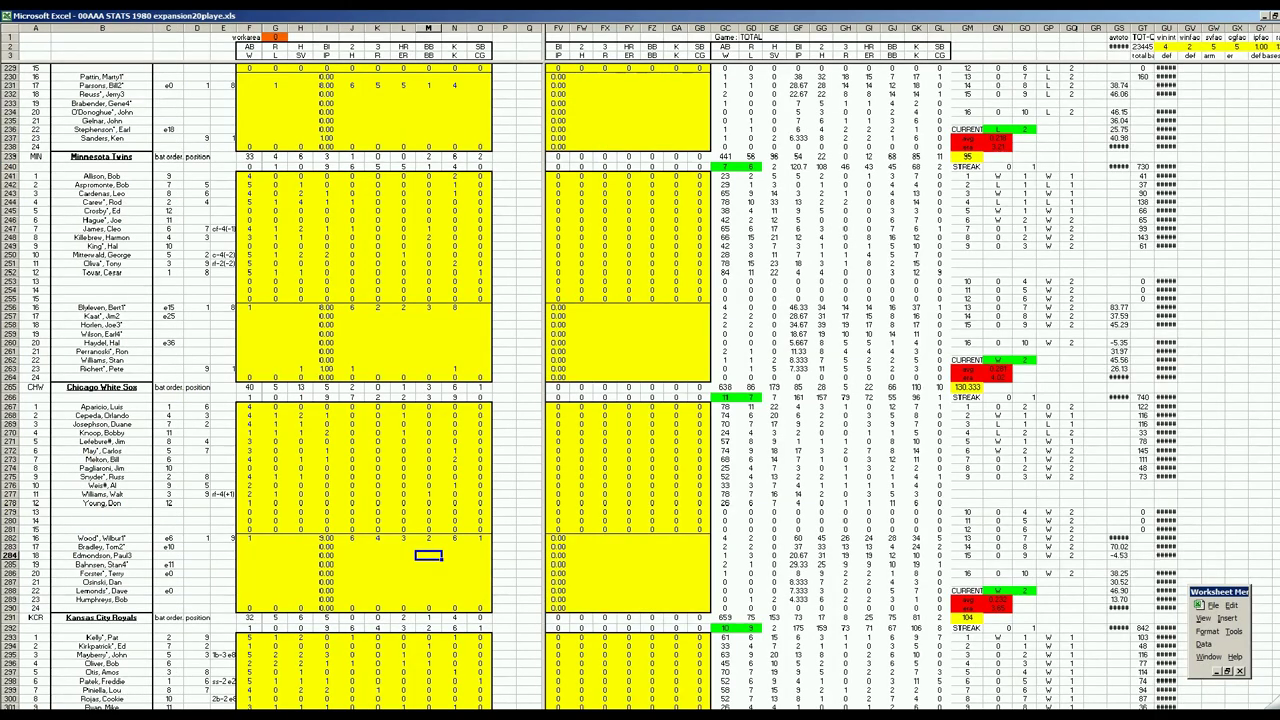
Show the 1980 AL North and AL Midwest standings tables with team names in column A.
{"action": "key", "text": "ctrl+Page_Down"}
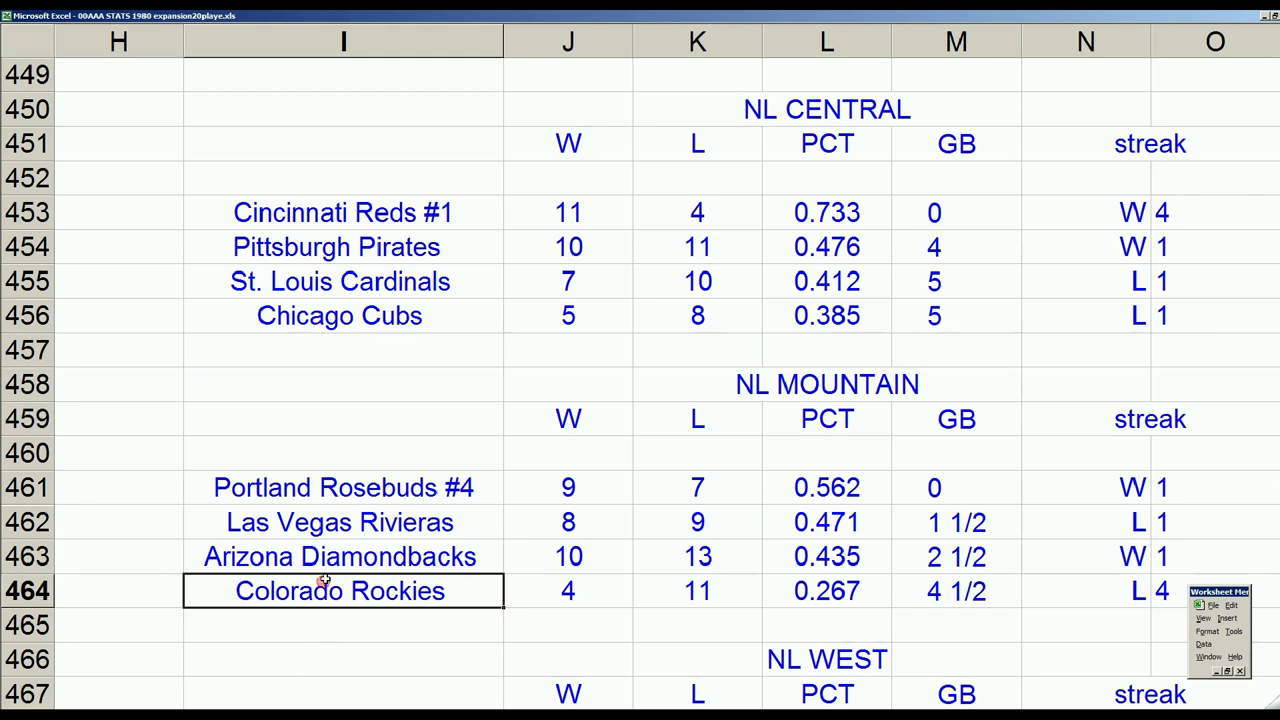
{"action": "key", "text": "Left"}
{"action": "key", "text": "Left"}
{"action": "key", "text": "Left"}
{"action": "key", "text": "Left"}
{"action": "key", "text": "Left"}
{"action": "key", "text": "Left"}
{"action": "key", "text": "Left"}
{"action": "key", "text": "Left"}
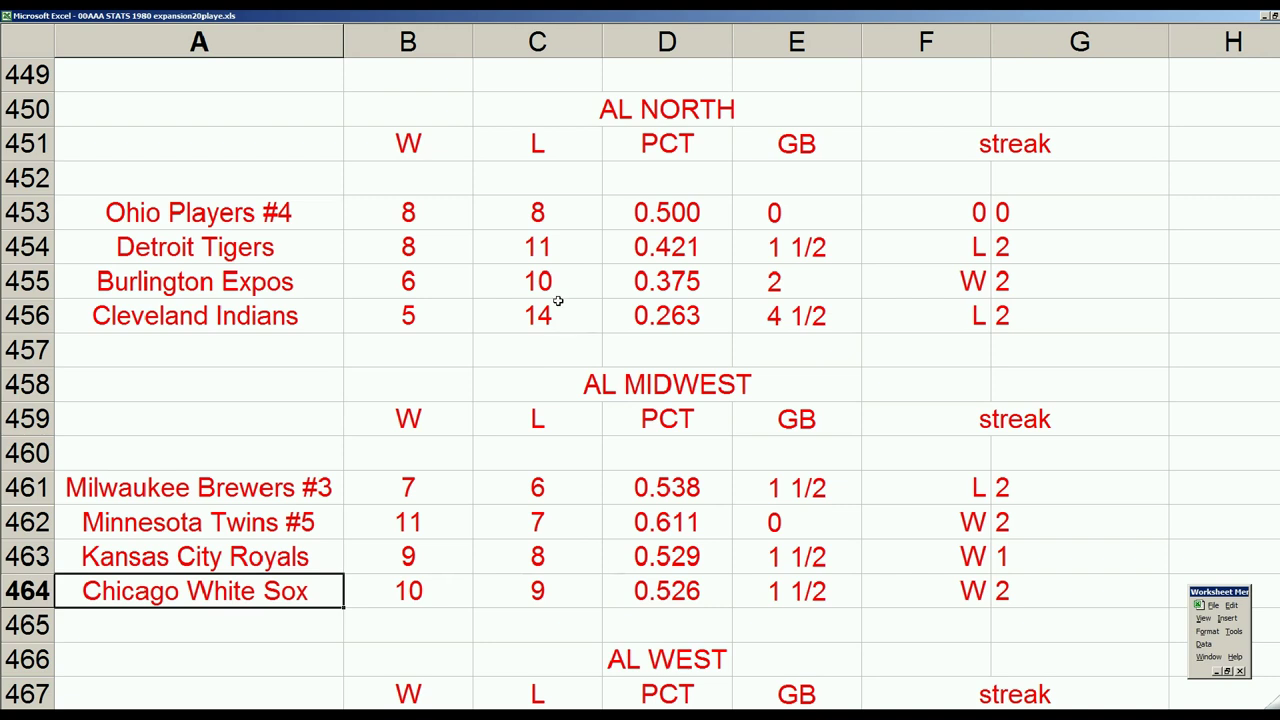
Review the AL Midwest teams (Brewers, Twins, Royals, White Sox), then return to 00AAAGAME005.xls.
{"action": "left_click", "coordinate": [666, 108]}
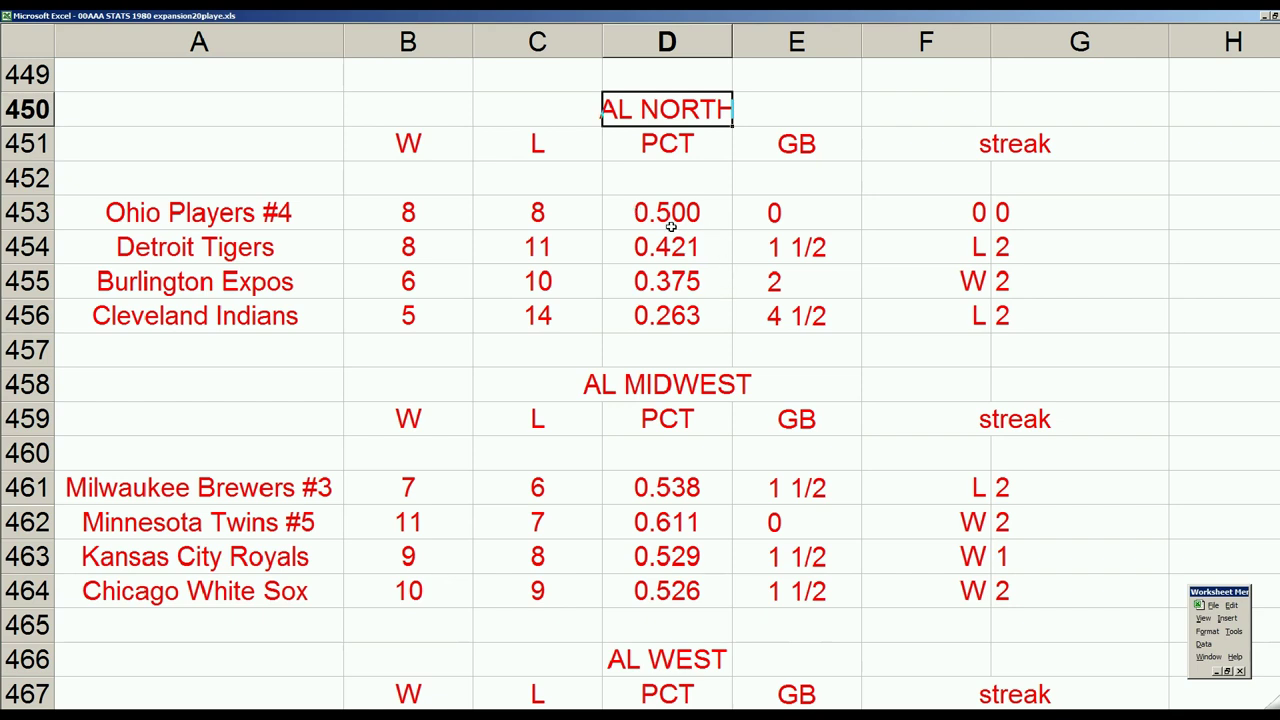
{"action": "left_click", "coordinate": [298, 497]}
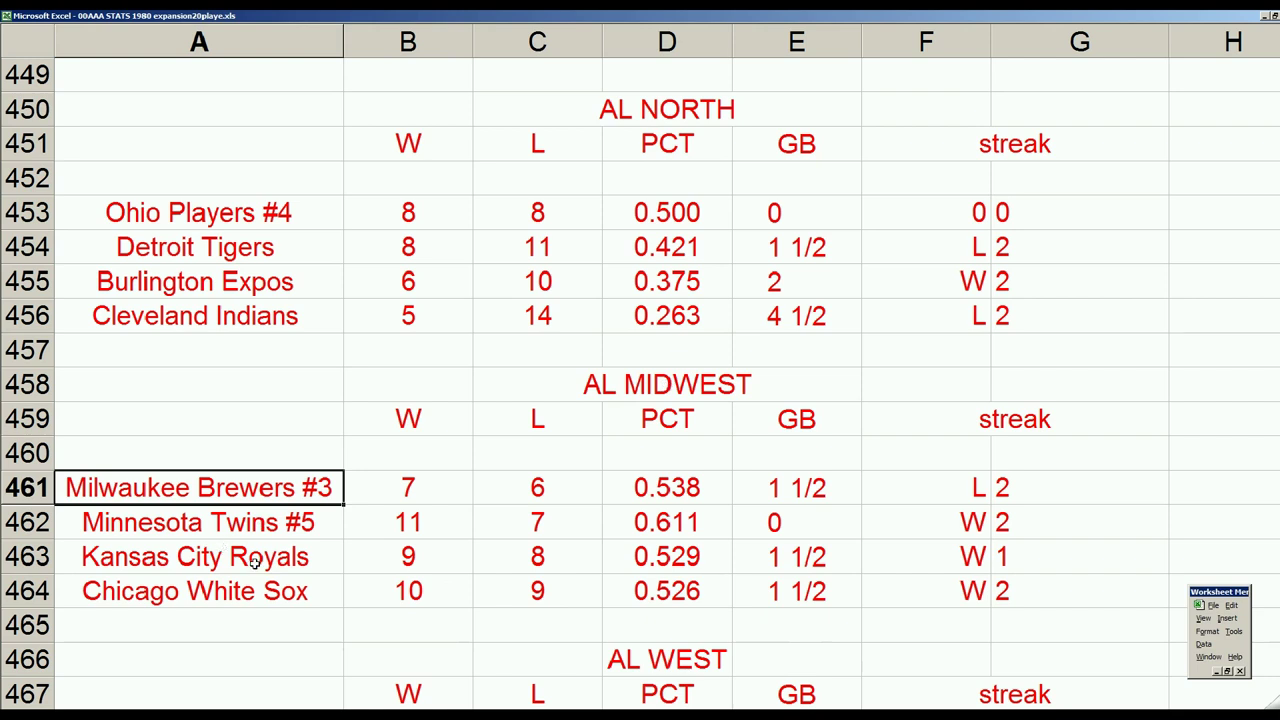
{"action": "left_click", "coordinate": [270, 536]}
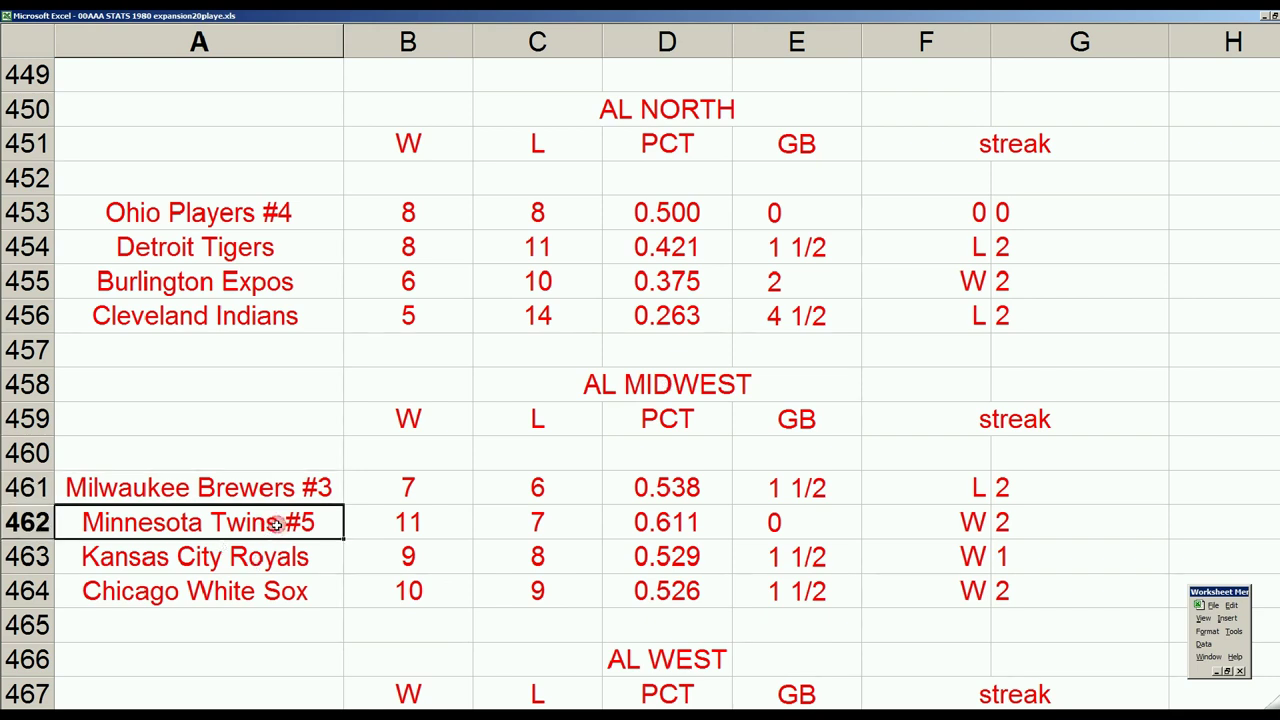
{"action": "left_click", "coordinate": [296, 553]}
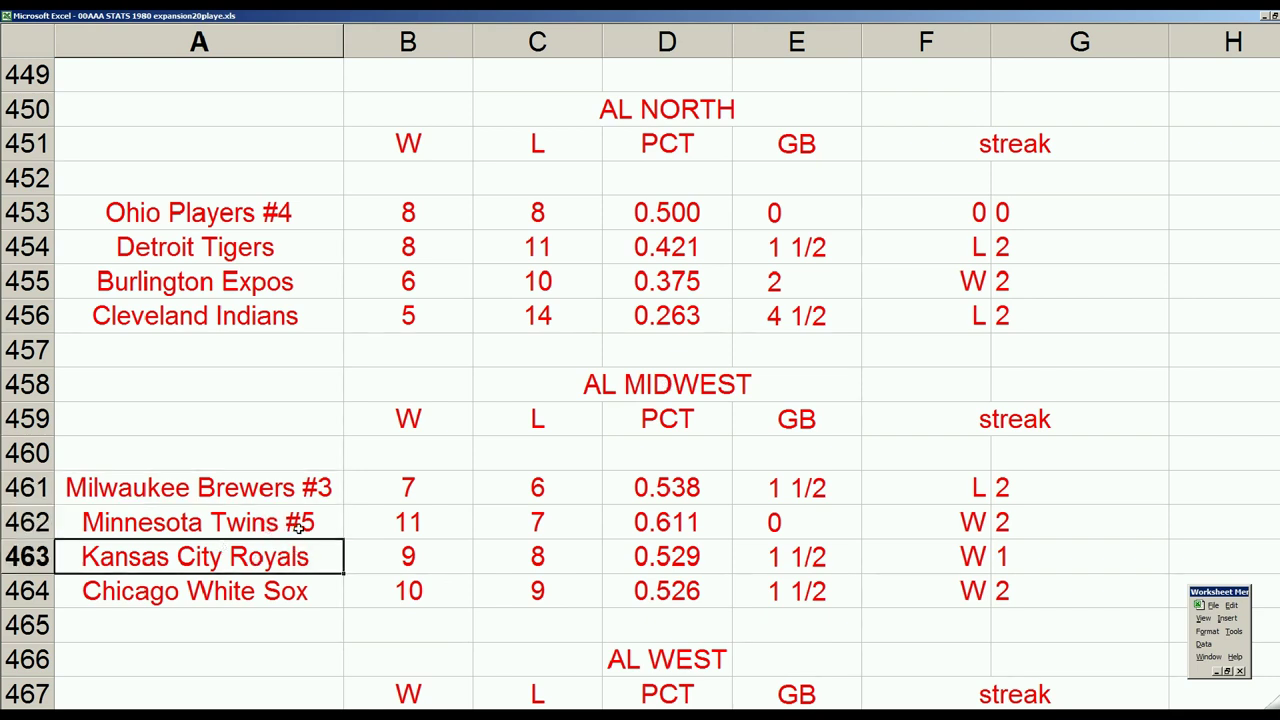
{"action": "left_click", "coordinate": [298, 528]}
{"action": "left_click", "coordinate": [315, 556]}
{"action": "left_click", "coordinate": [297, 490]}
{"action": "left_click", "coordinate": [297, 591]}
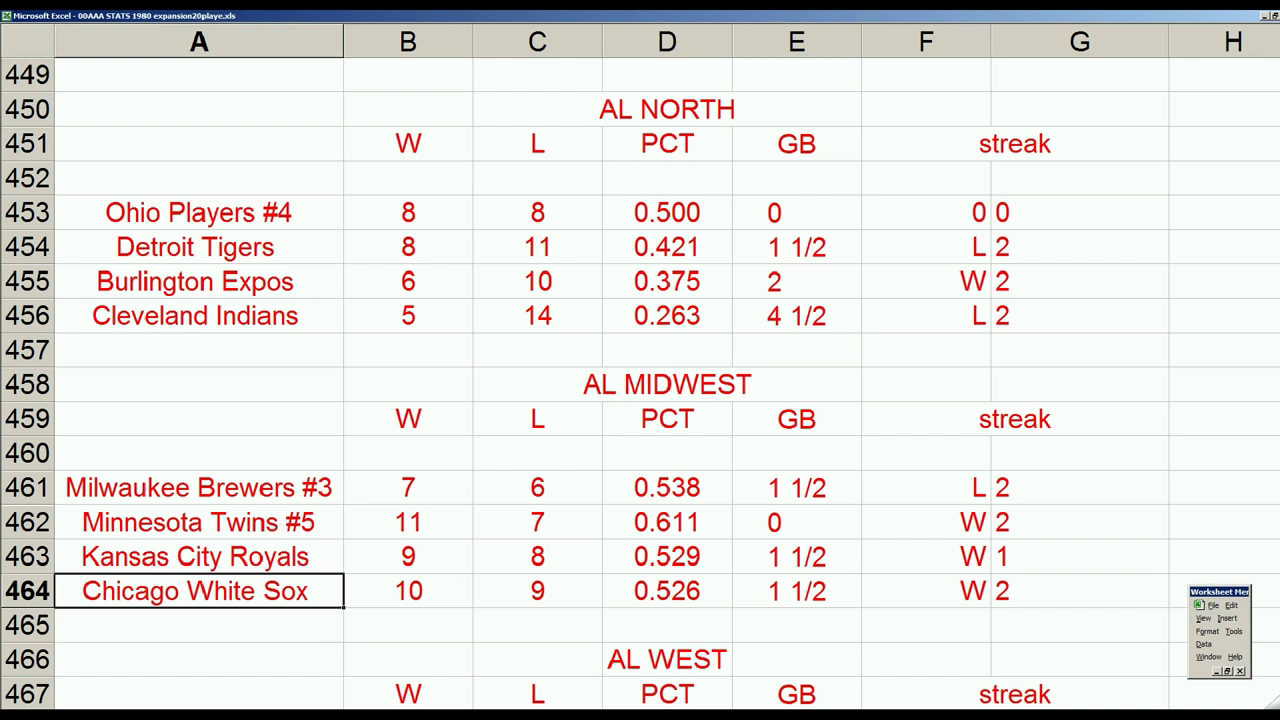
{"action": "key", "text": "ctrl+Tab"}
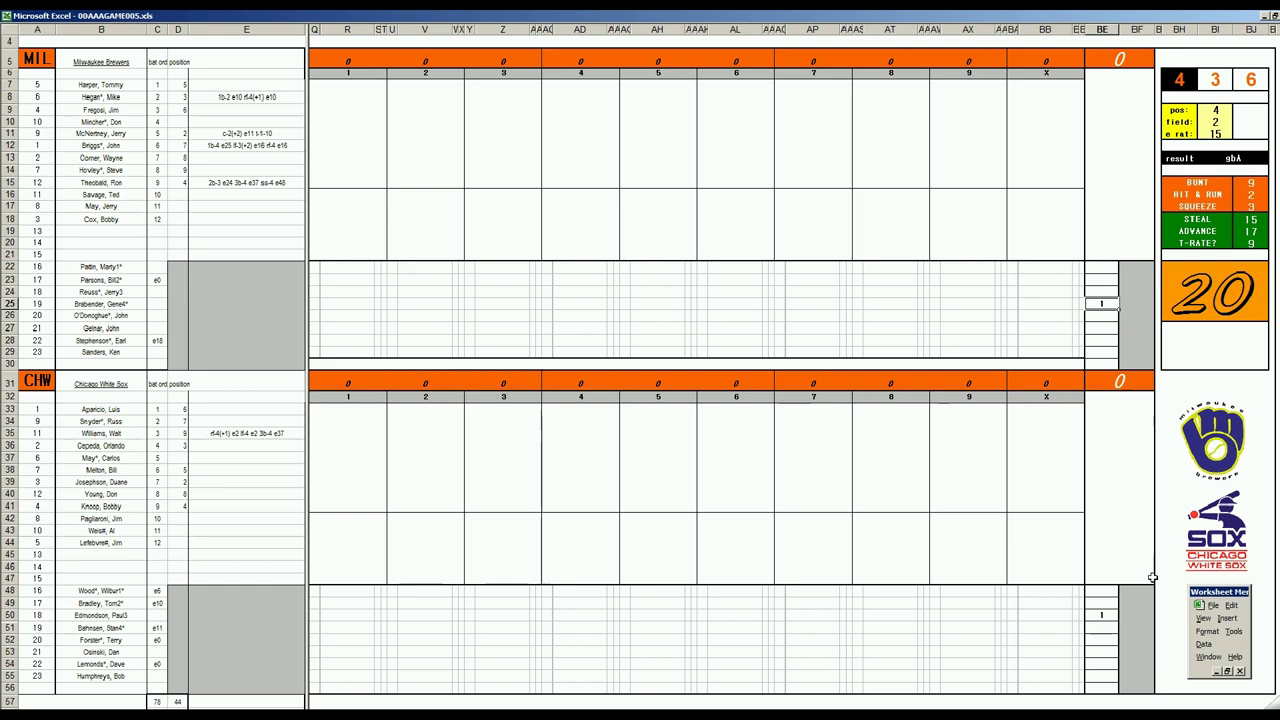
{"action": "left_click", "coordinate": [1108, 616]}
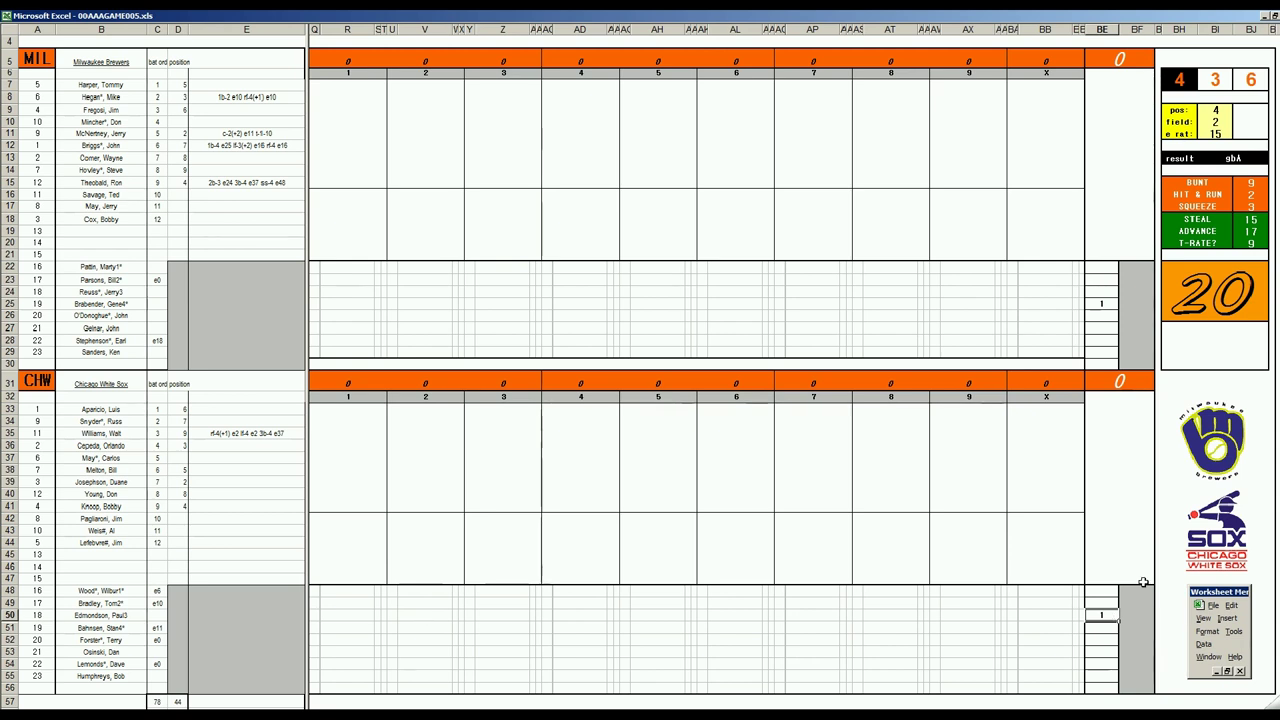
Record 1 with an x mark for the Brewers leadoff batter; set pos 5, field 4, e rat 37.
{"action": "left_click", "coordinate": [349, 86]}
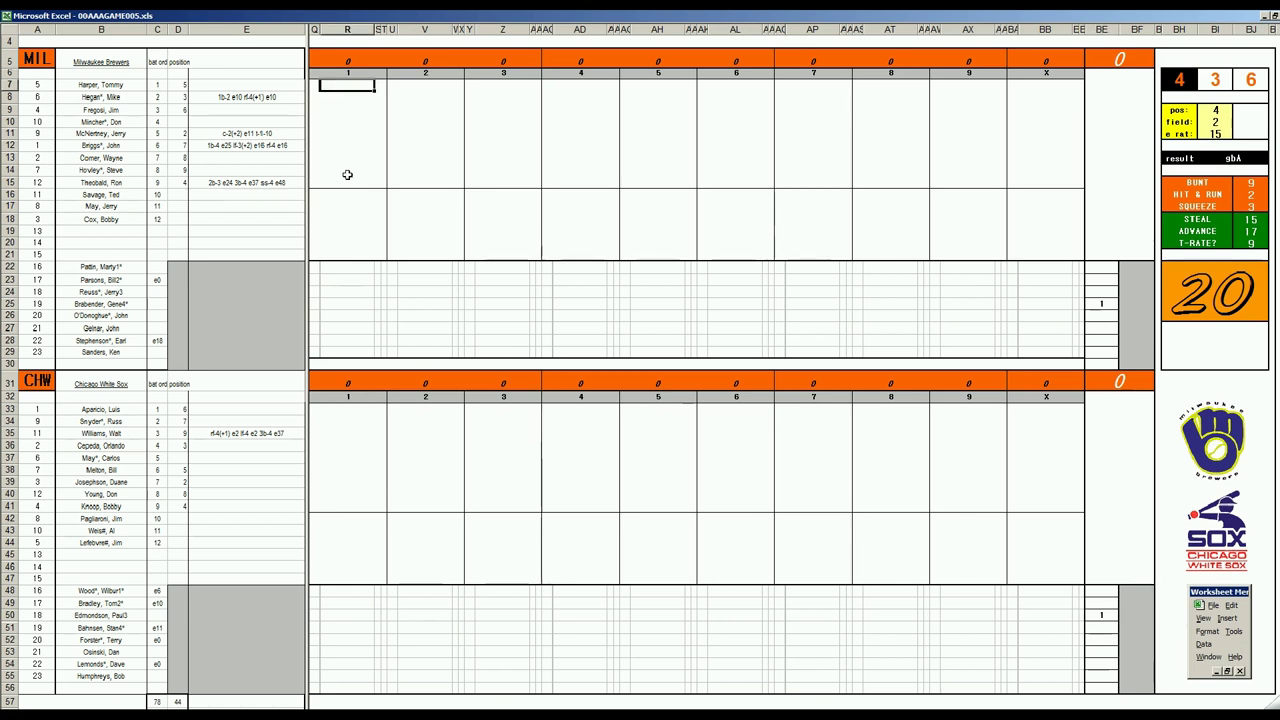
{"action": "type", "text": "1"}
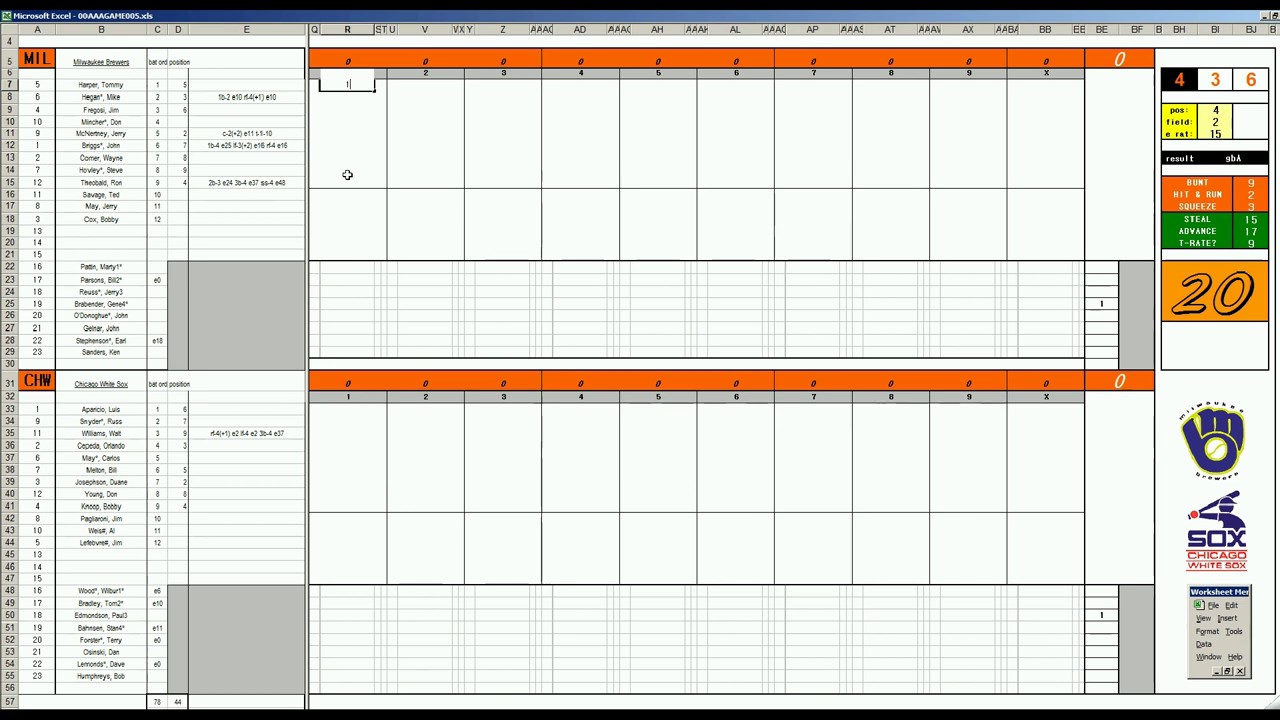
{"action": "key", "text": "Return"}
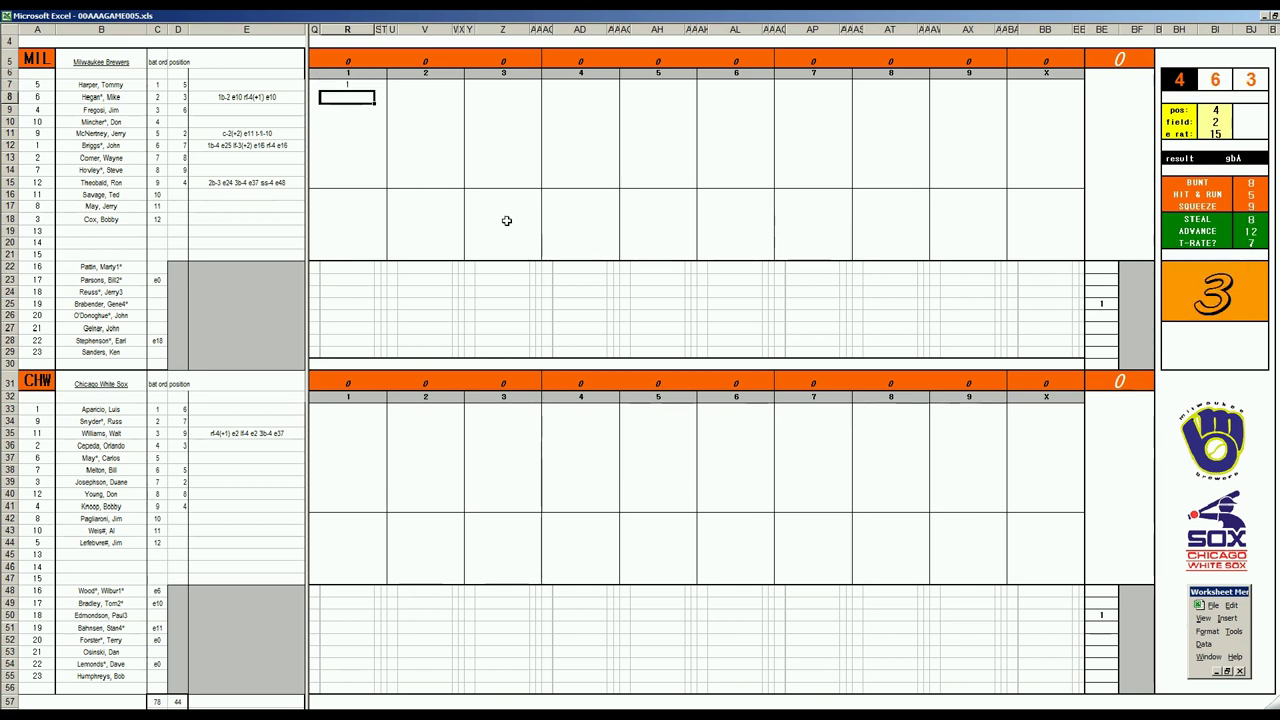
{"action": "key", "text": "Up"}
{"action": "key", "text": "Right"}
{"action": "type", "text": "x"}
{"action": "key", "text": "Return"}
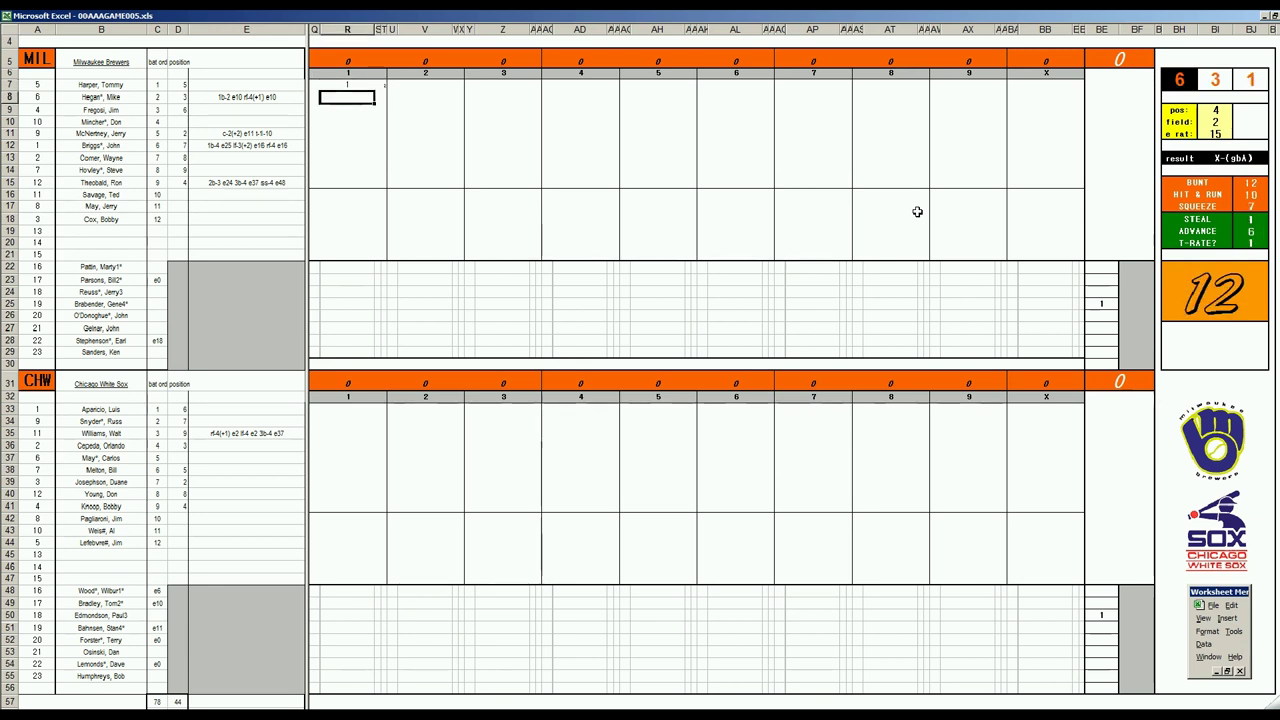
{"action": "key", "text": "Return"}
{"action": "type", "text": "5"}
{"action": "key", "text": "Return"}
{"action": "type", "text": "4"}
{"action": "key", "text": "Return"}
{"action": "type", "text": "37"}
{"action": "key", "text": "Return"}
Log the next Brewers batters as g53, 1, 4 and 1, crediting Milwaukee's first run.
{"action": "left_click", "coordinate": [341, 91]}
{"action": "type", "text": "g53"}
{"action": "key", "text": "Return"}
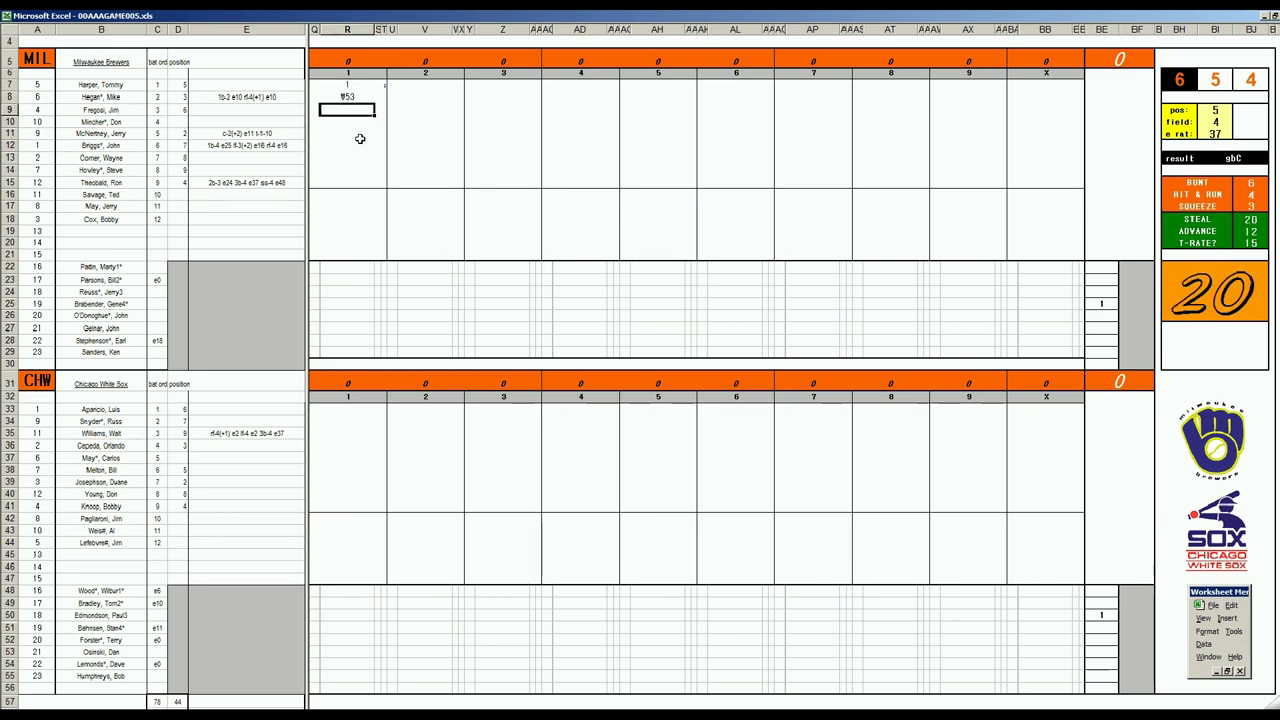
{"action": "type", "text": "1"}
{"action": "key", "text": "Return"}
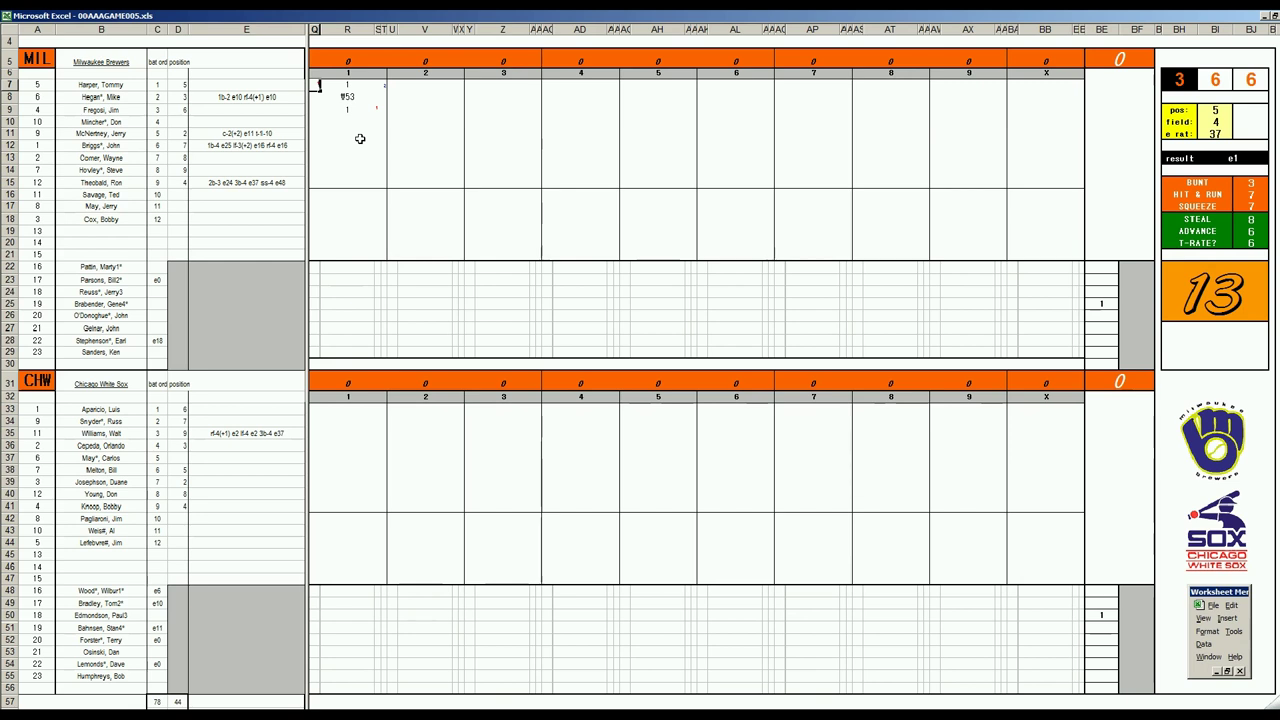
{"action": "key", "text": "Return"}
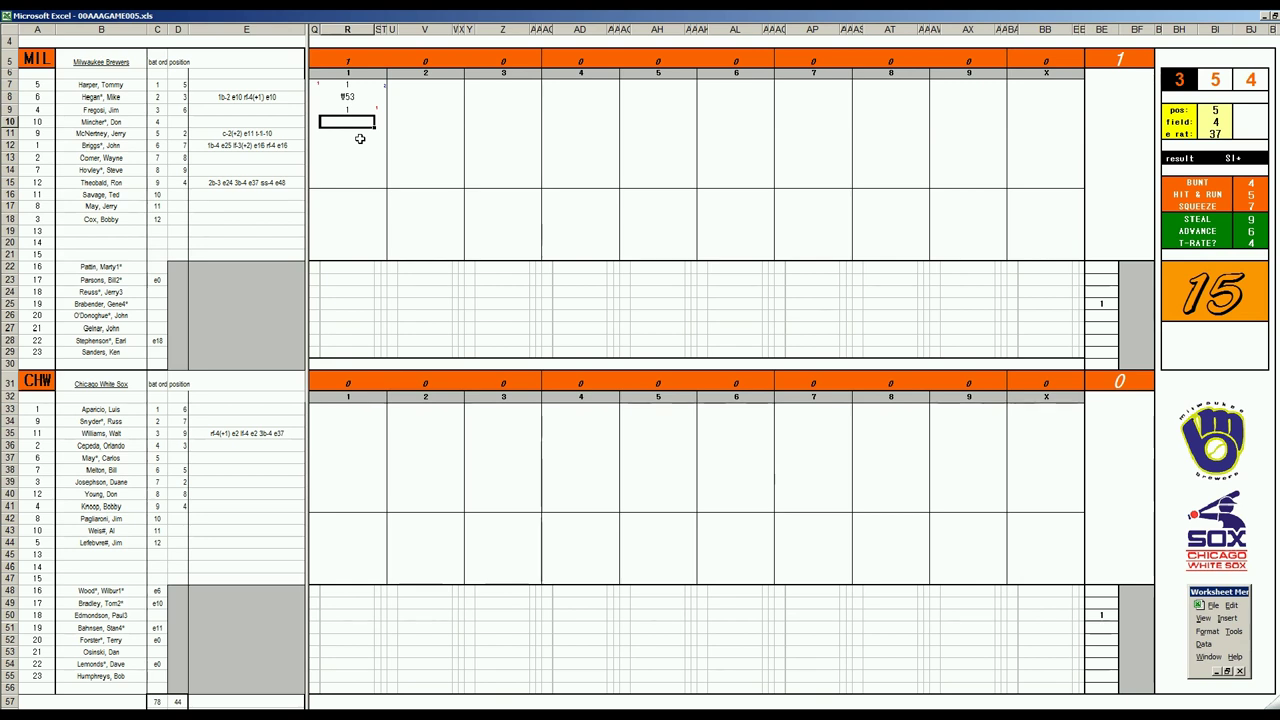
{"action": "type", "text": "4"}
{"action": "key", "text": "Return"}
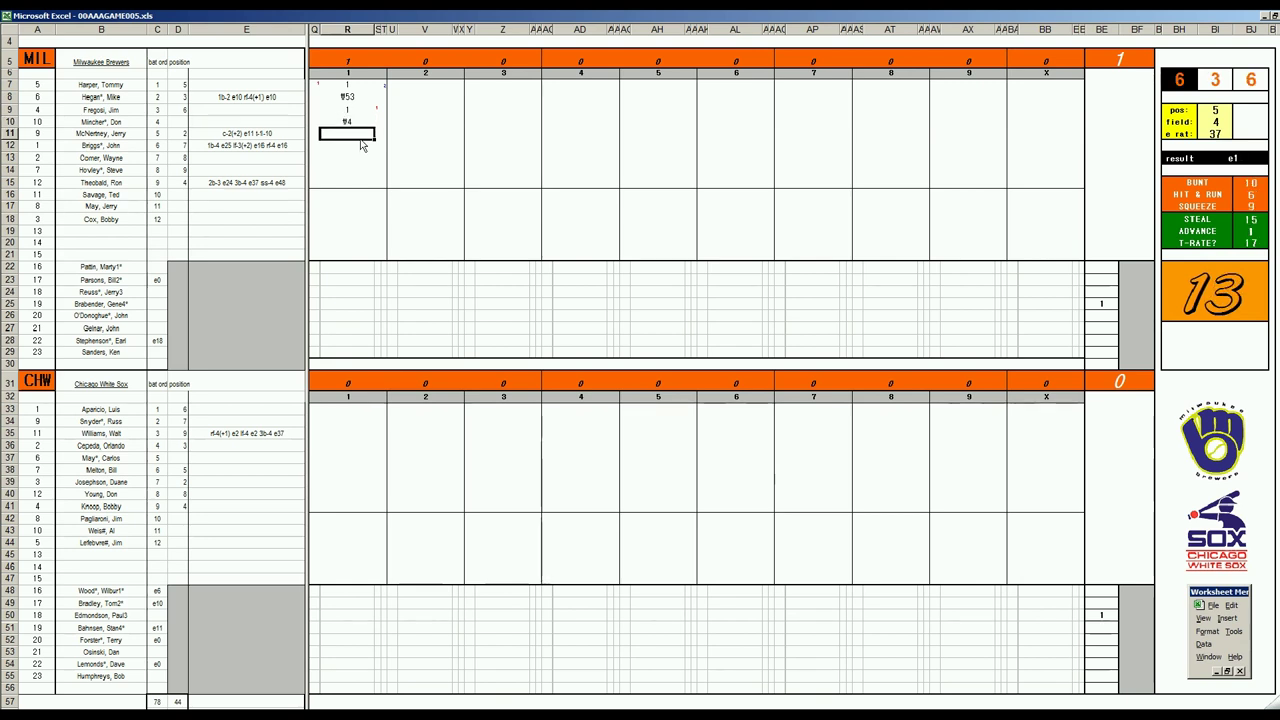
{"action": "type", "text": "1"}
{"action": "key", "text": "Return"}
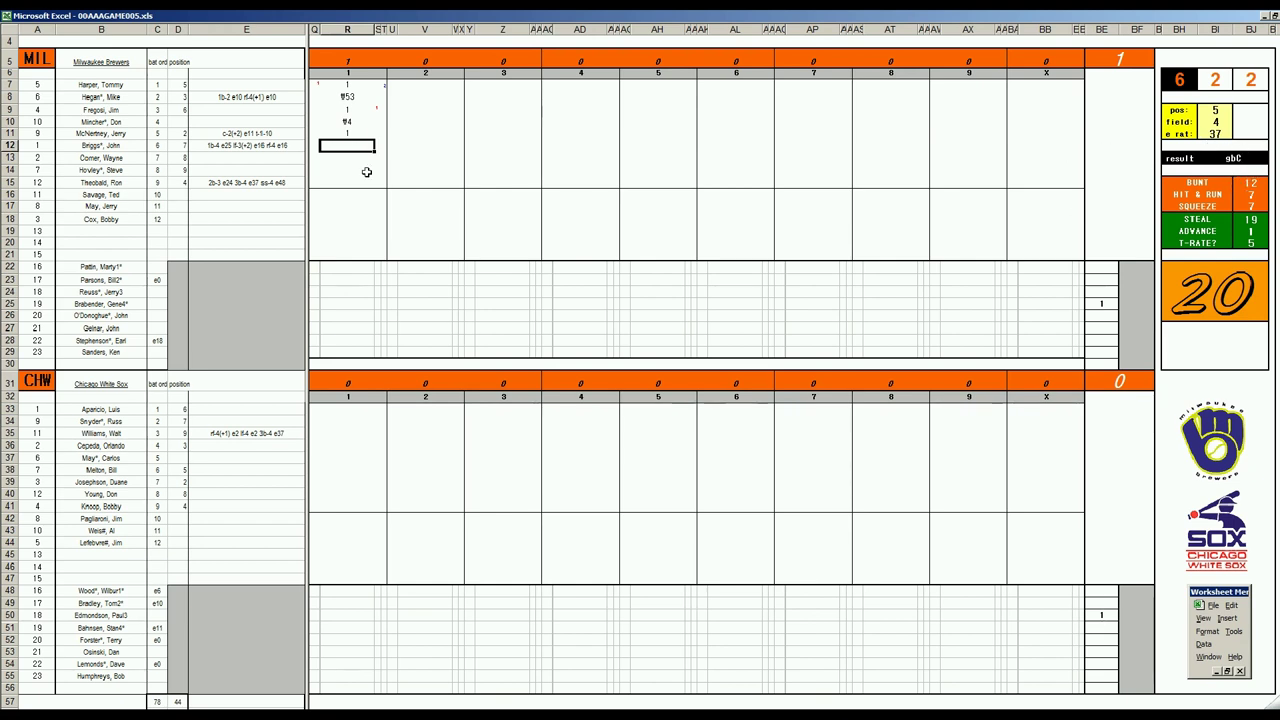
Reroll and record 1 for the White Sox leadoff batter, then mark Wood's first-inning pitching cell.
{"action": "type", "text": "53"}
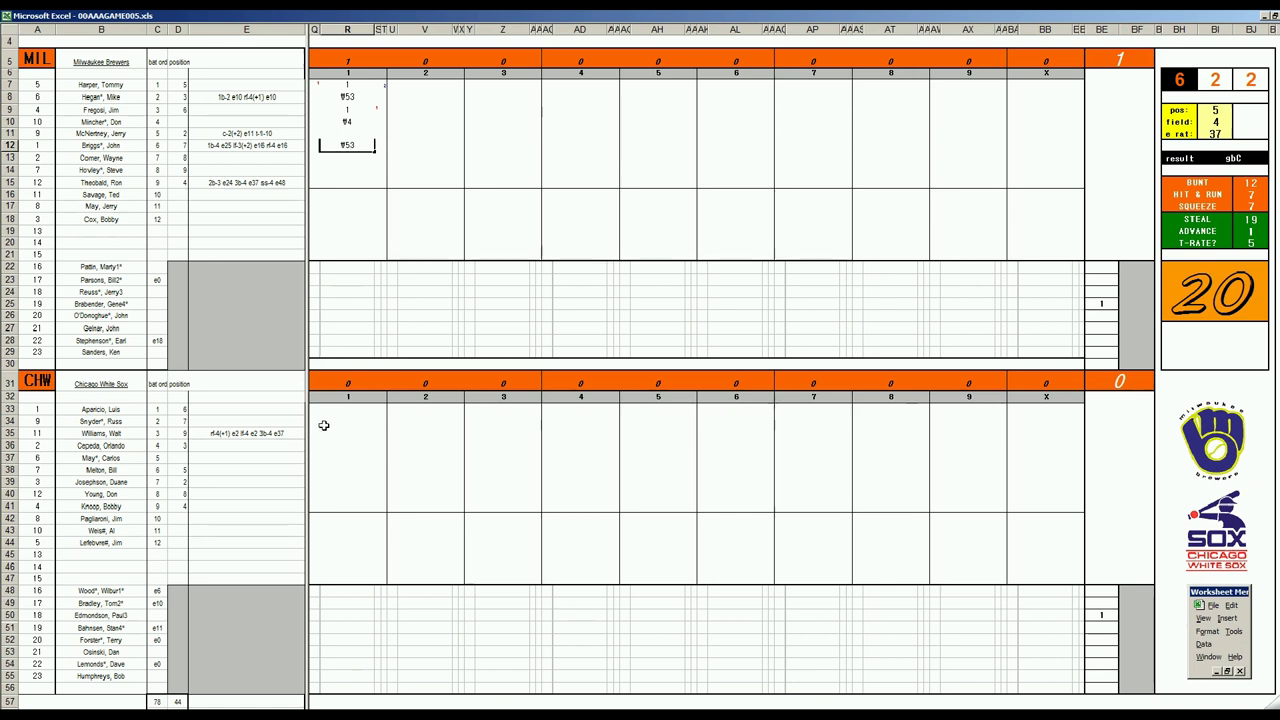
{"action": "left_click", "coordinate": [345, 408]}
{"action": "key", "text": "F9"}
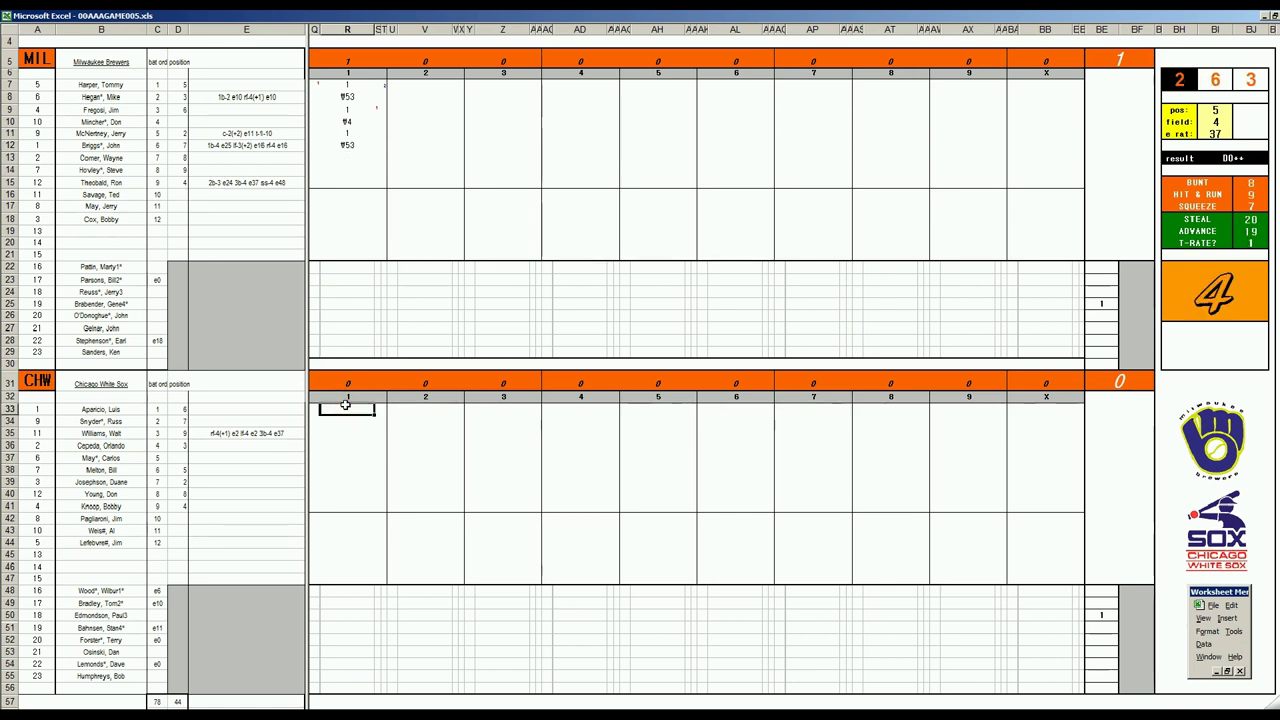
{"action": "double_click", "coordinate": [345, 406]}
{"action": "key", "text": "Return"}
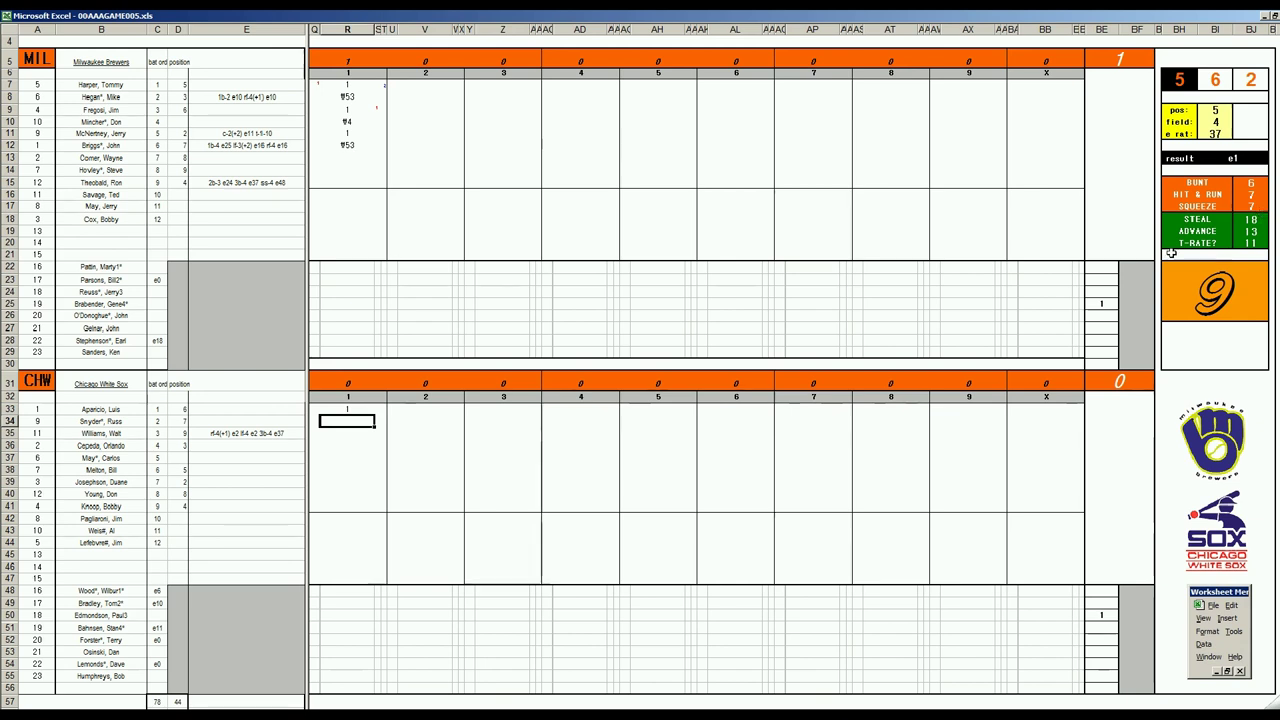
{"action": "left_click", "coordinate": [340, 593]}
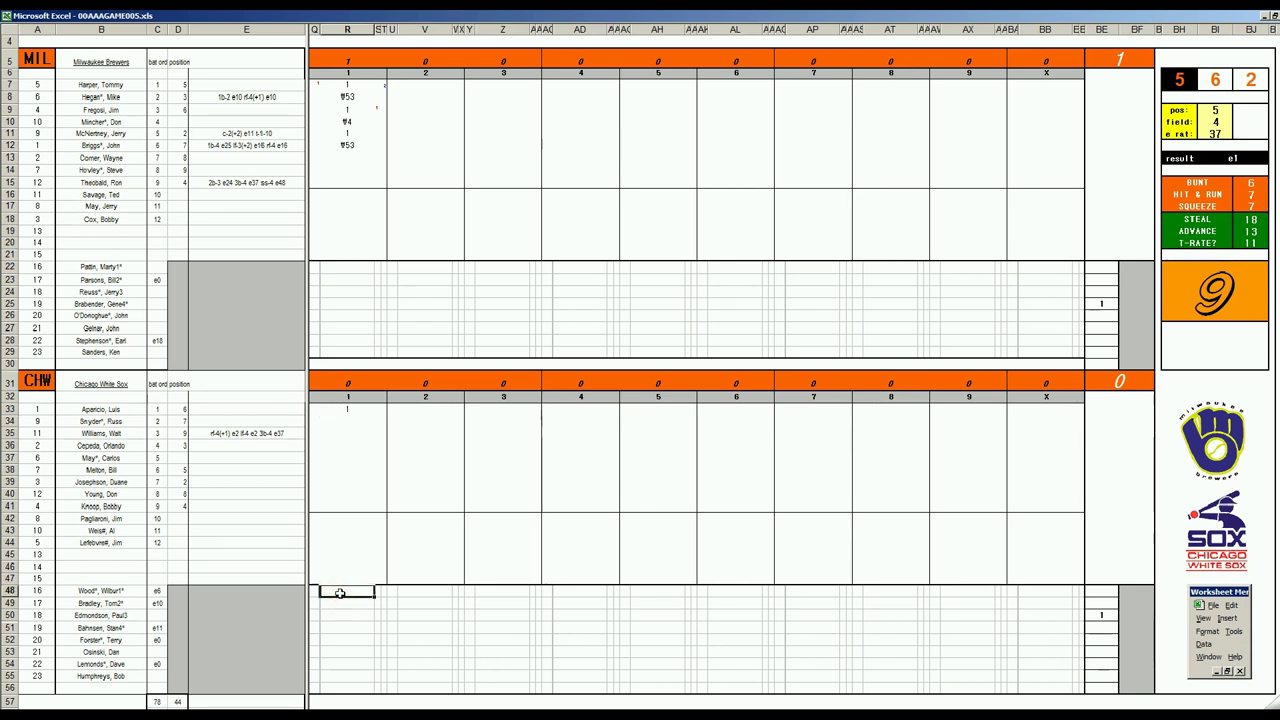
{"action": "double_click", "coordinate": [340, 593]}
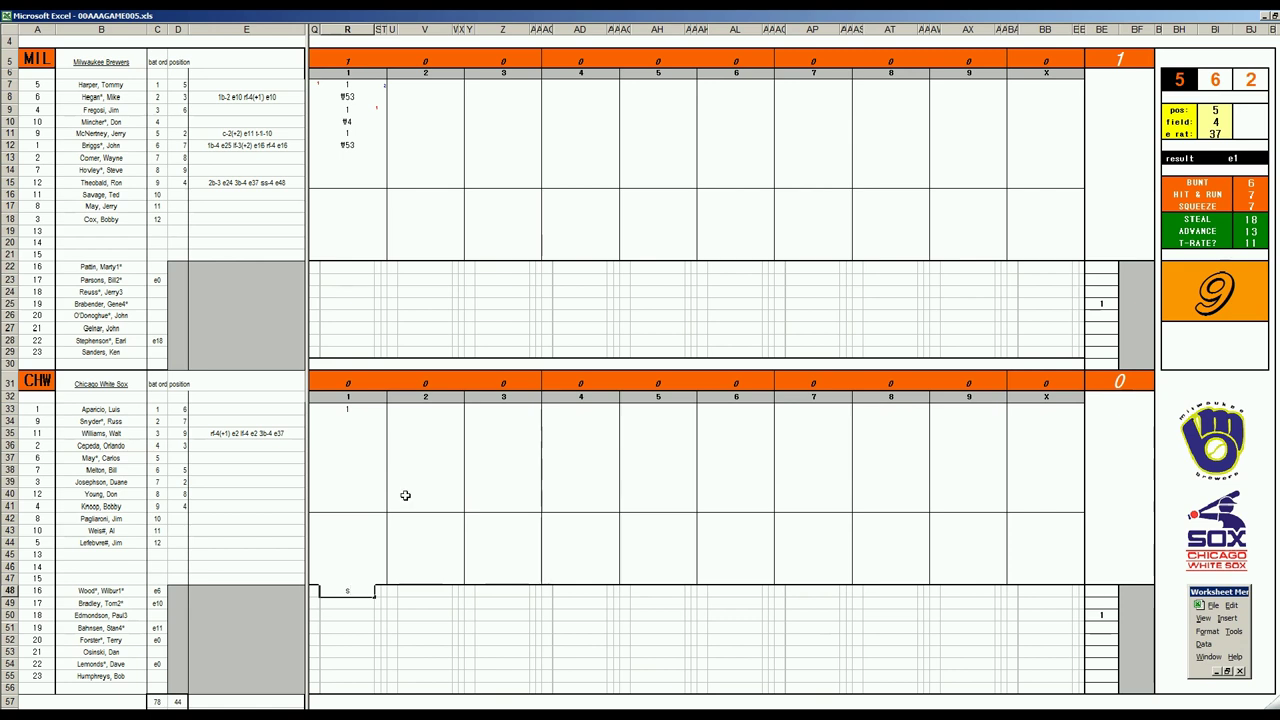
Log the next White Sox batters as g53, 8 and g54.
{"action": "left_click", "coordinate": [351, 422]}
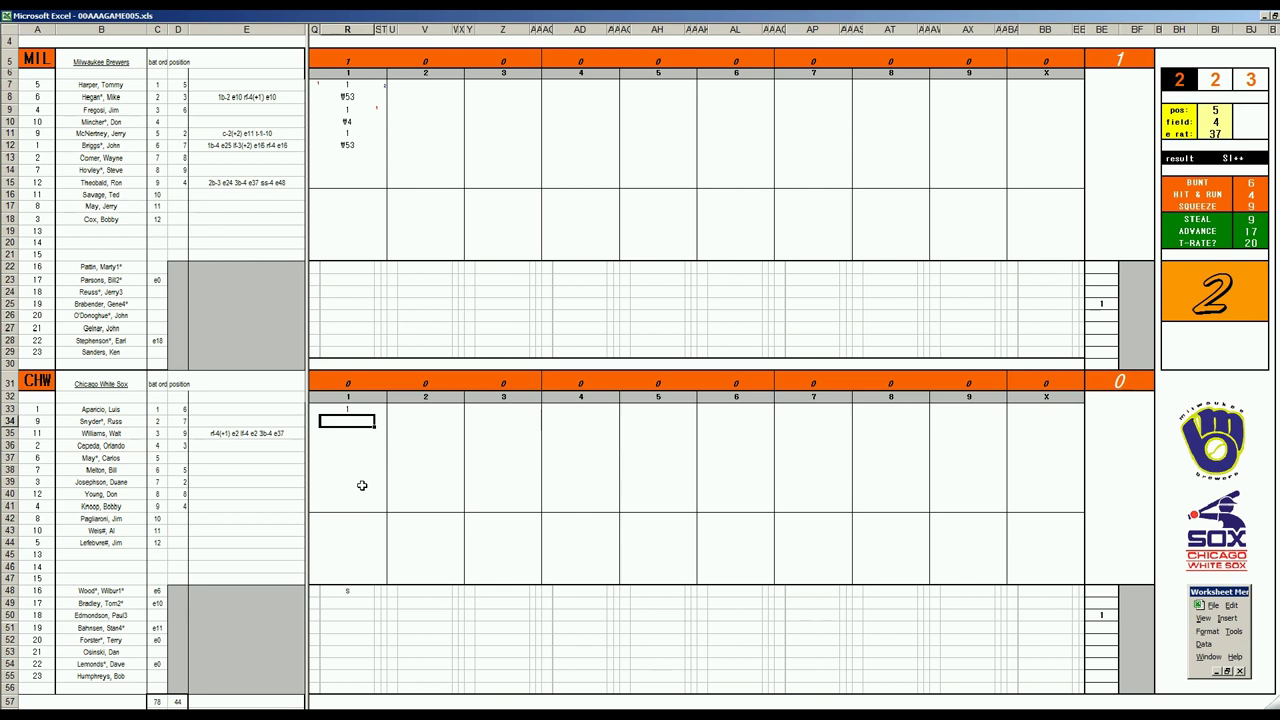
{"action": "type", "text": "g53"}
{"action": "key", "text": "Return"}
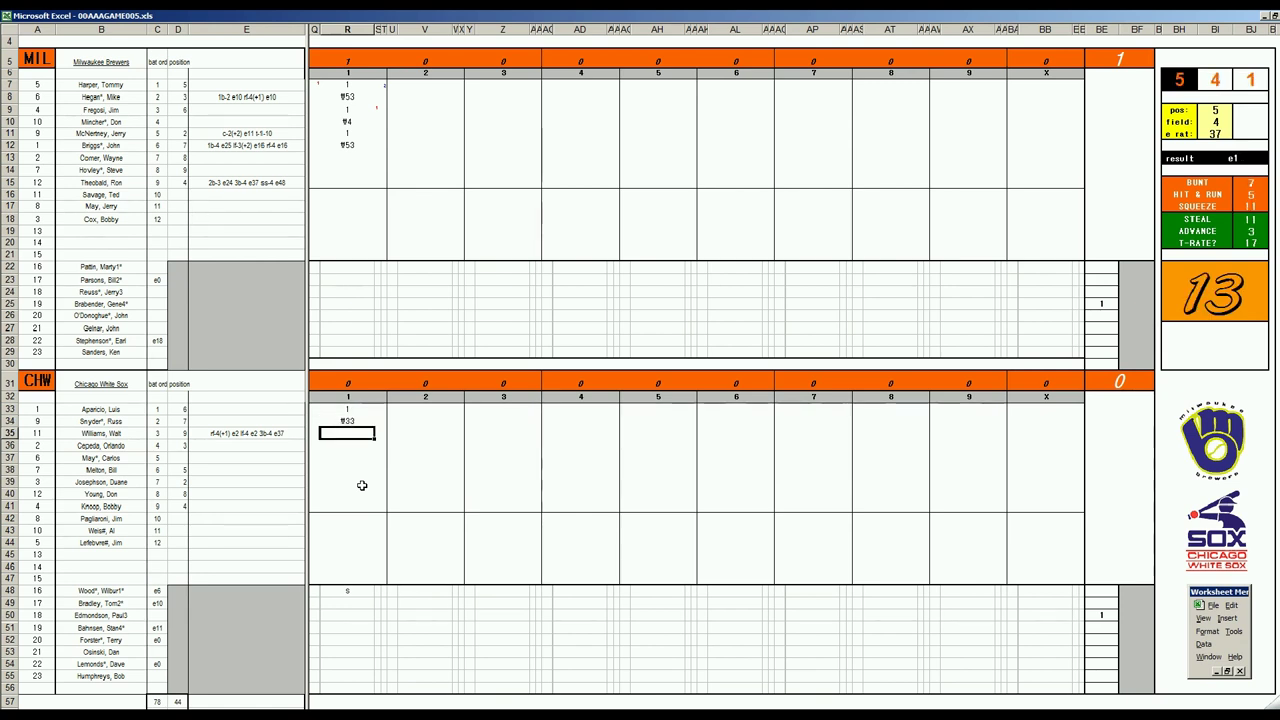
{"action": "type", "text": "8"}
{"action": "key", "text": "Return"}
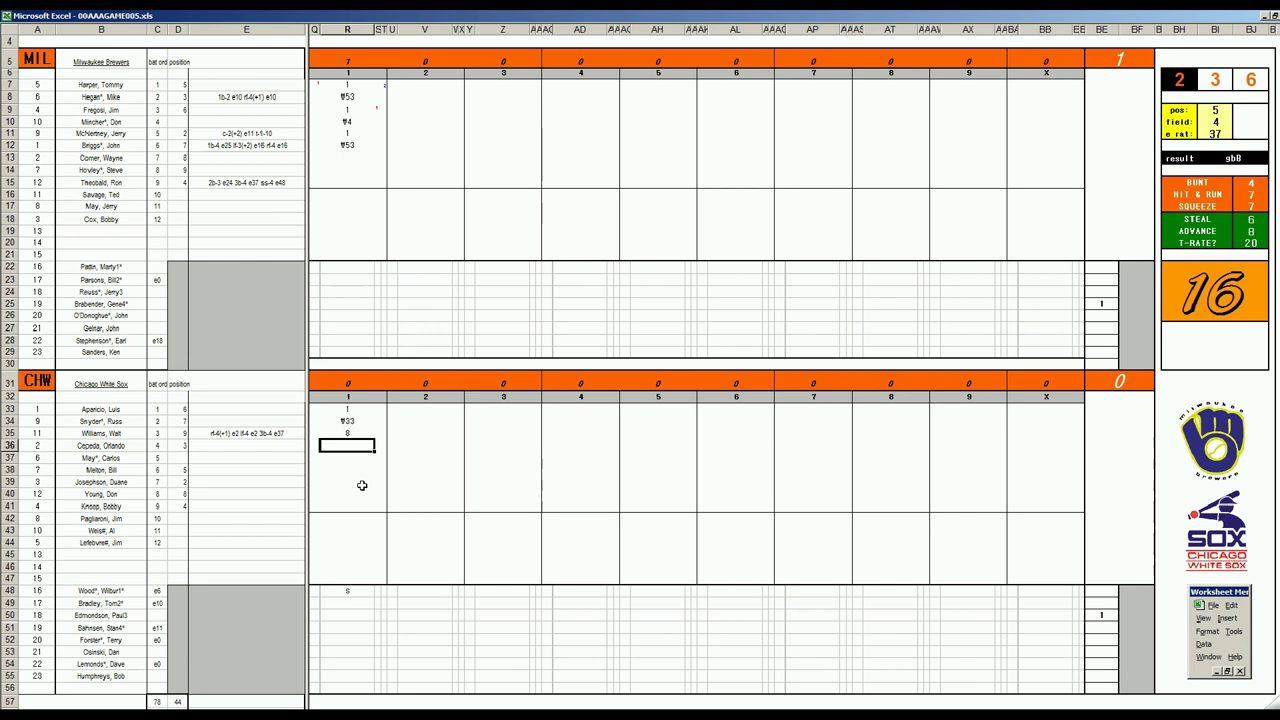
{"action": "type", "text": "g54"}
Log Milwaukee's second-inning batters in rows 13–15 as g63, 8 and ¥54, then return to row 7.
{"action": "left_click", "coordinate": [410, 157]}
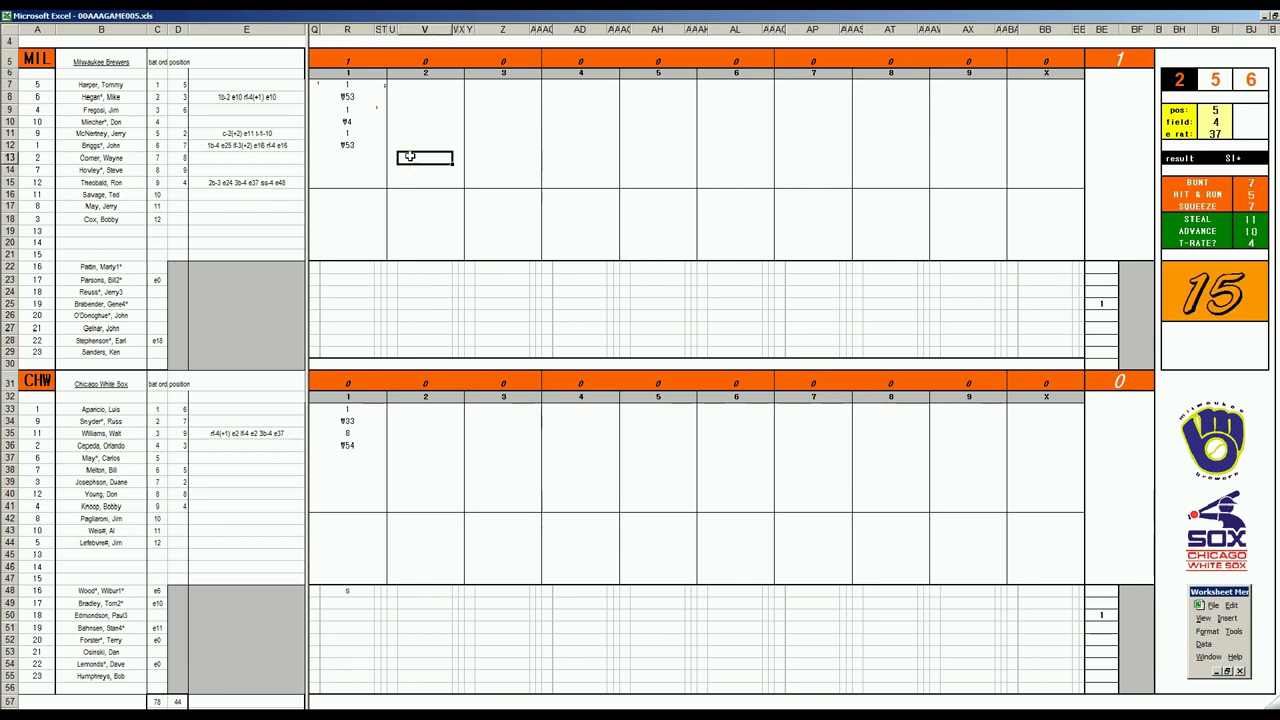
{"action": "type", "text": "g63"}
{"action": "key", "text": "Return"}
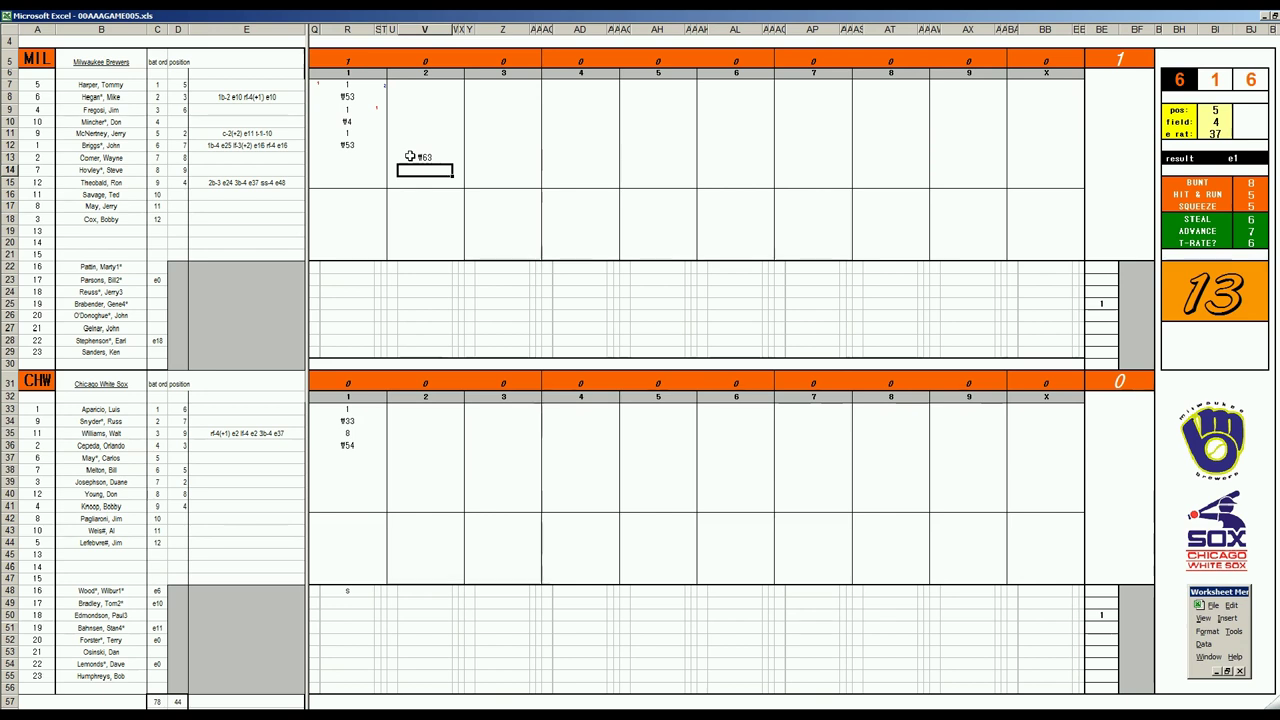
{"action": "type", "text": "8"}
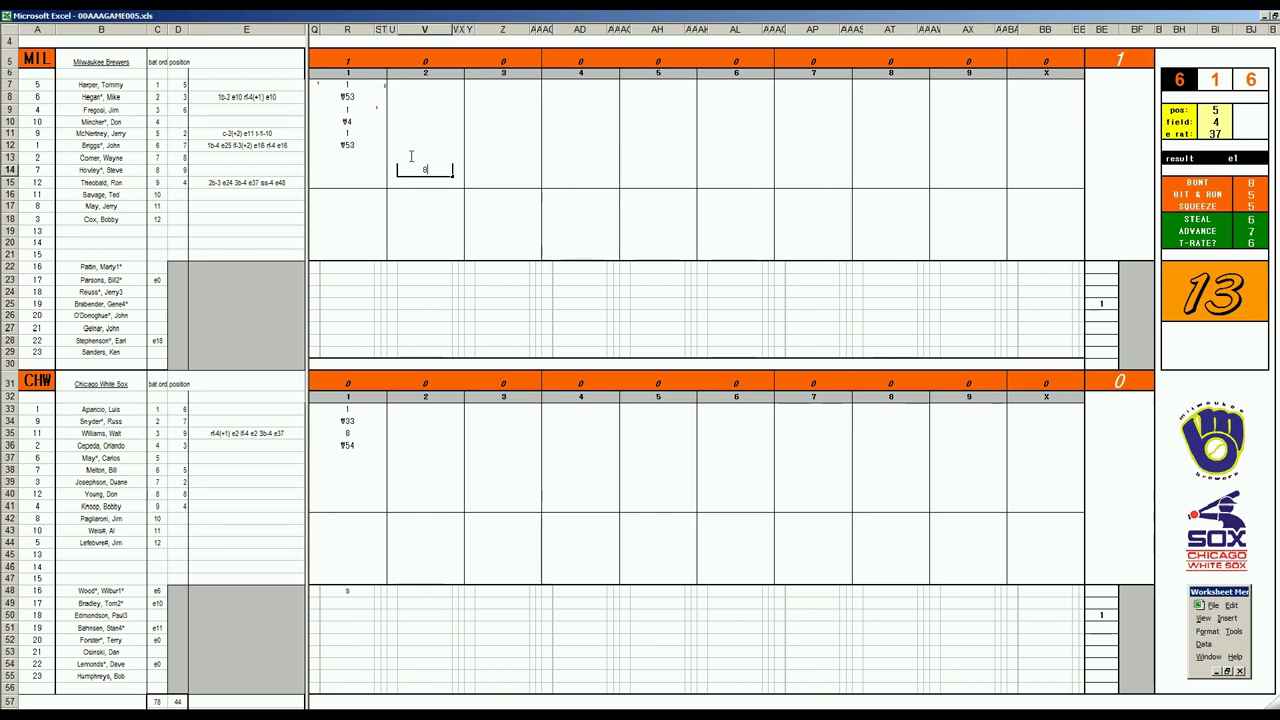
{"action": "key", "text": "Return"}
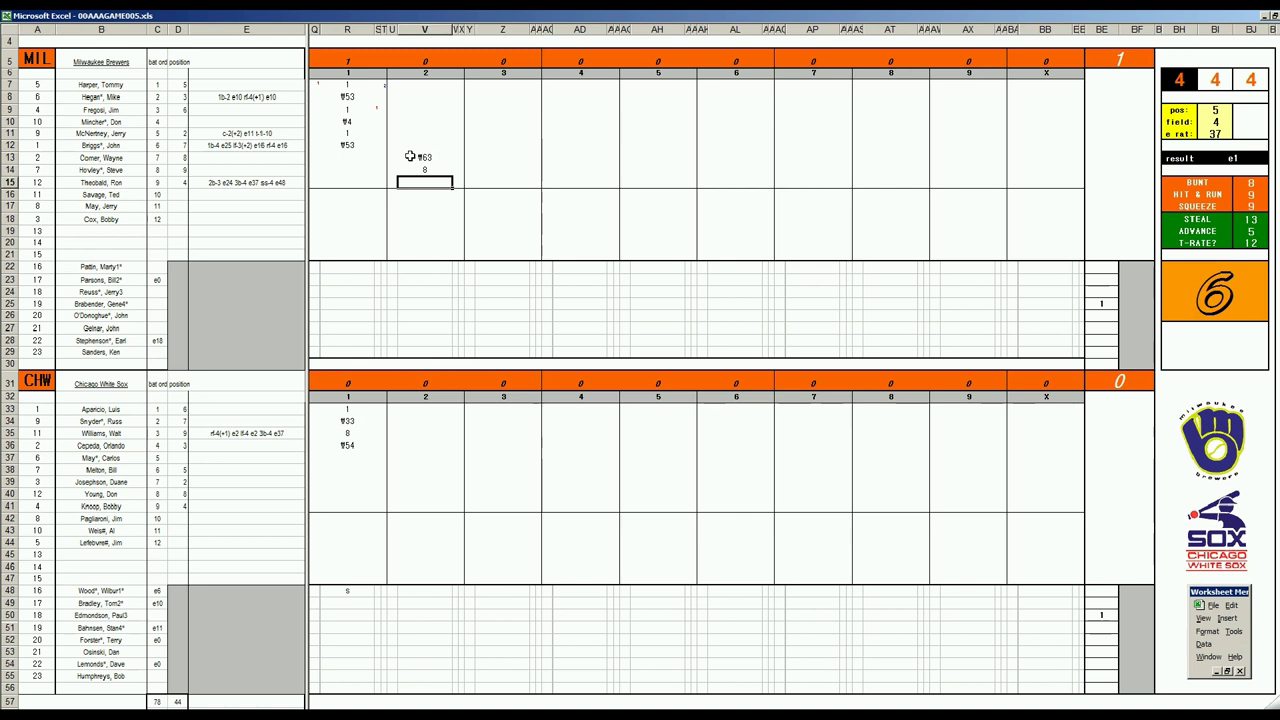
{"action": "type", "text": "g54"}
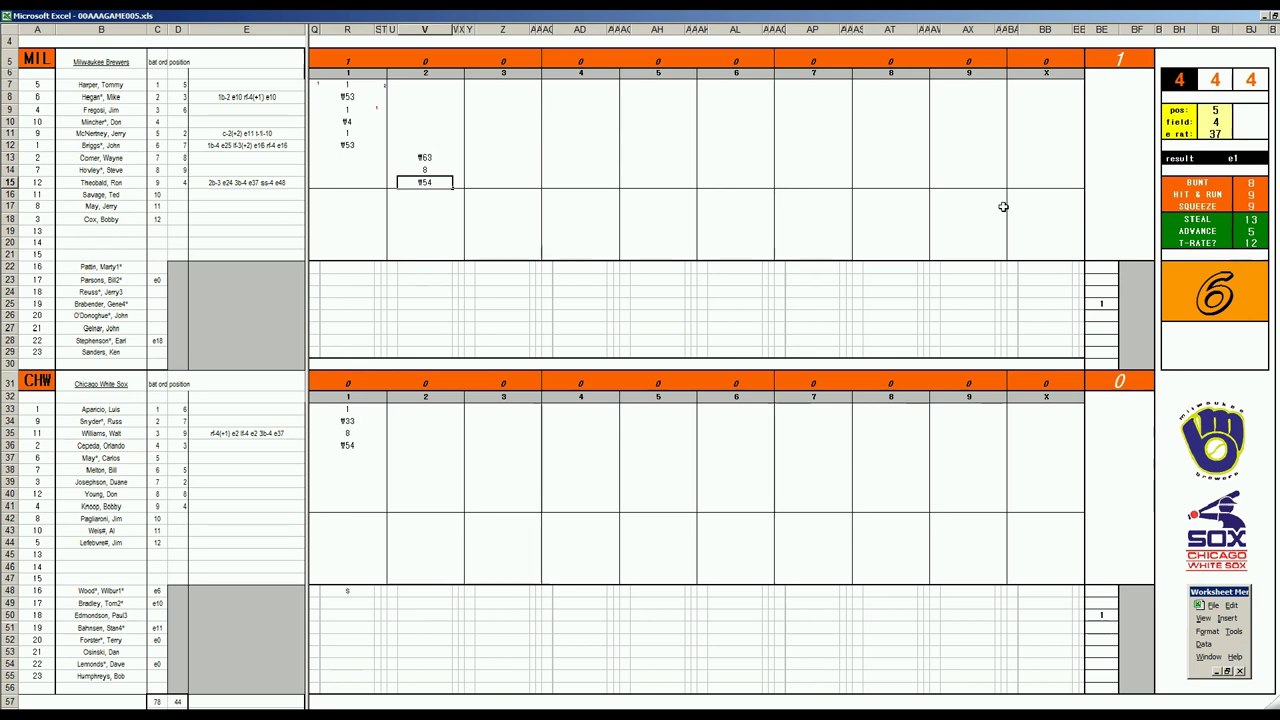
{"action": "key", "text": "Return"}
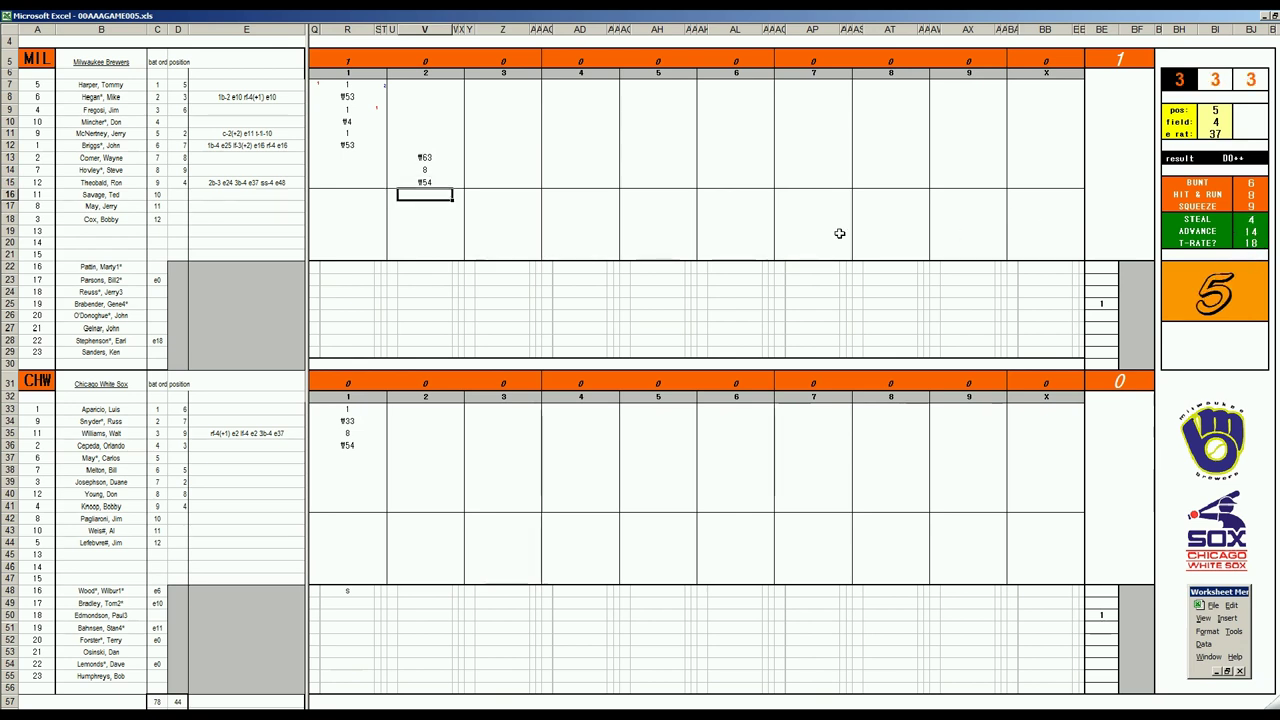
{"action": "key", "text": "Up"}
{"action": "key", "text": "Right"}
{"action": "key", "text": "Left"}
{"action": "key", "text": "Up"}
{"action": "key", "text": "Up"}
{"action": "key", "text": "Up"}
{"action": "key", "text": "Up"}
{"action": "key", "text": "Up"}
{"action": "key", "text": "Up"}
{"action": "key", "text": "Up"}
{"action": "key", "text": "Up"}
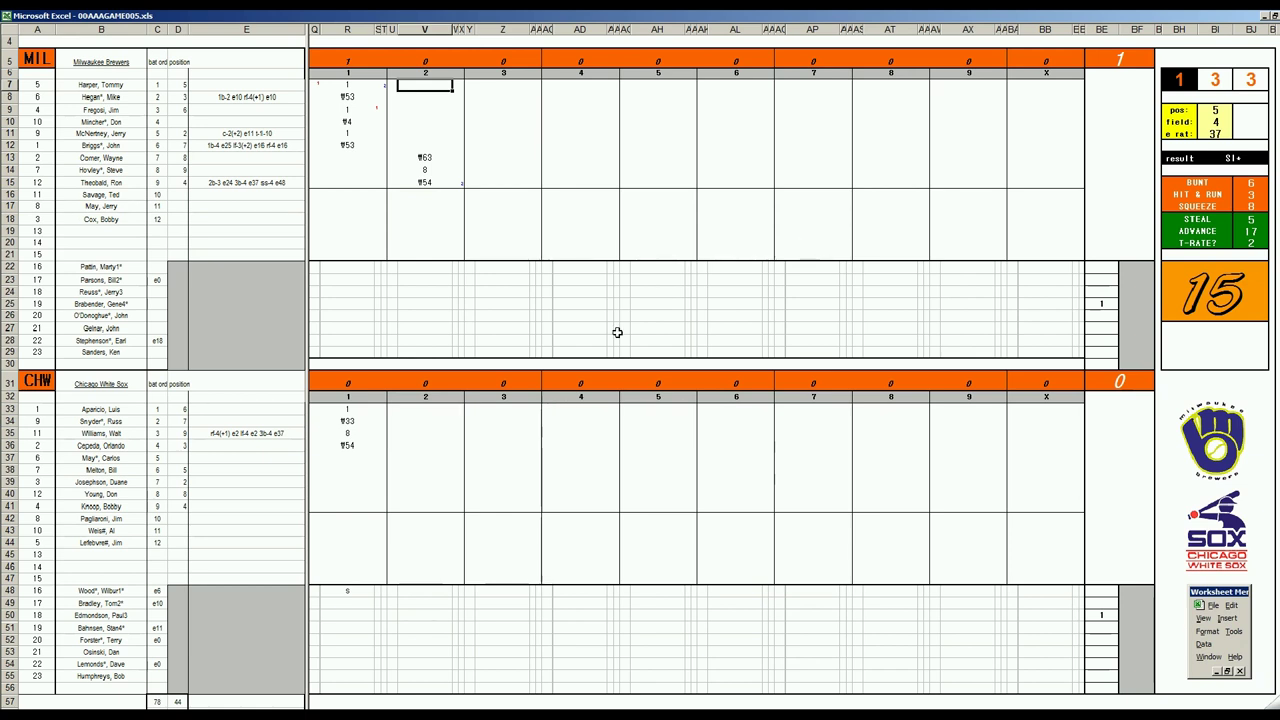
Enter 4 in V7 with run marks for rows 7 and 15, then 1 and ¥9 in V8–V9.
{"action": "type", "text": "4"}
{"action": "key", "text": "Left"}
{"action": "type", "text": "1"}
{"action": "key", "text": "Return"}
{"action": "key", "text": "Down"}
{"action": "key", "text": "Down"}
{"action": "key", "text": "Down"}
{"action": "key", "text": "Down"}
{"action": "key", "text": "Down"}
{"action": "key", "text": "Down"}
{"action": "key", "text": "Down"}
{"action": "type", "text": "1"}
{"action": "key", "text": "Right"}
{"action": "key", "text": "Up"}
{"action": "key", "text": "Up"}
{"action": "key", "text": "Up"}
{"action": "key", "text": "Up"}
{"action": "key", "text": "Up"}
{"action": "key", "text": "Up"}
{"action": "key", "text": "Up"}
{"action": "key", "text": "Up"}
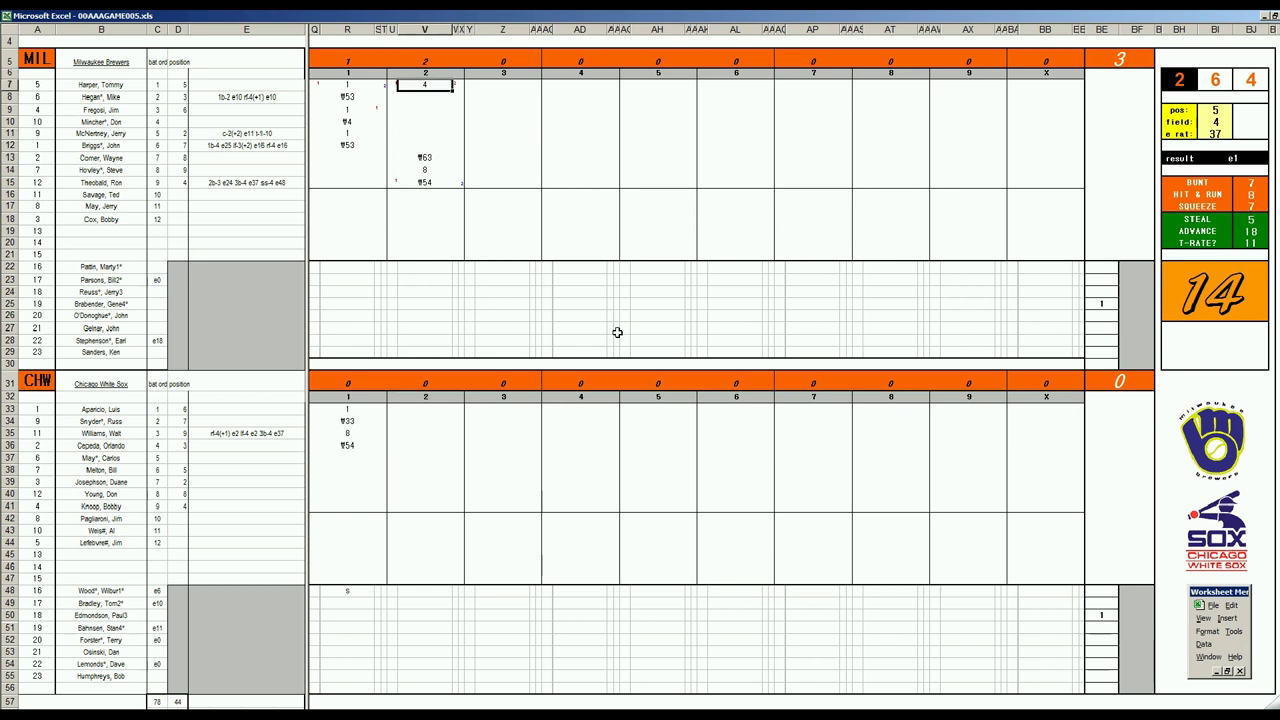
{"action": "key", "text": "Down"}
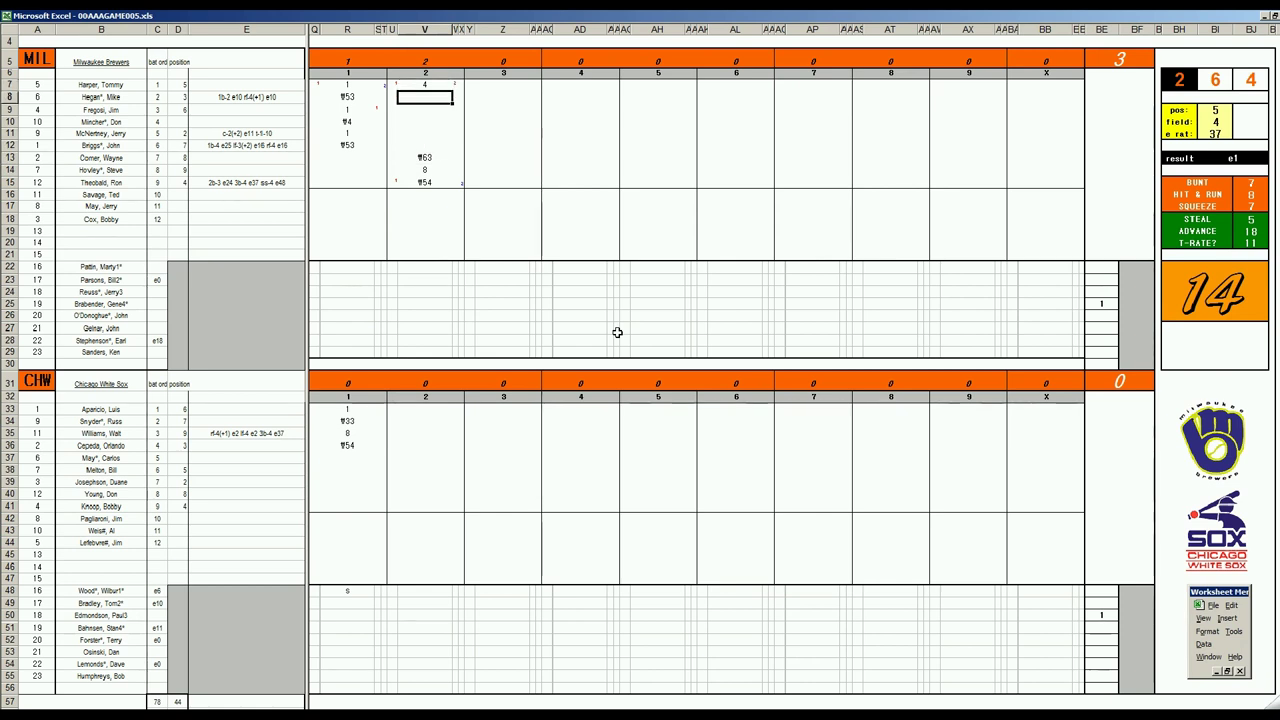
{"action": "type", "text": "1"}
{"action": "key", "text": "Return"}
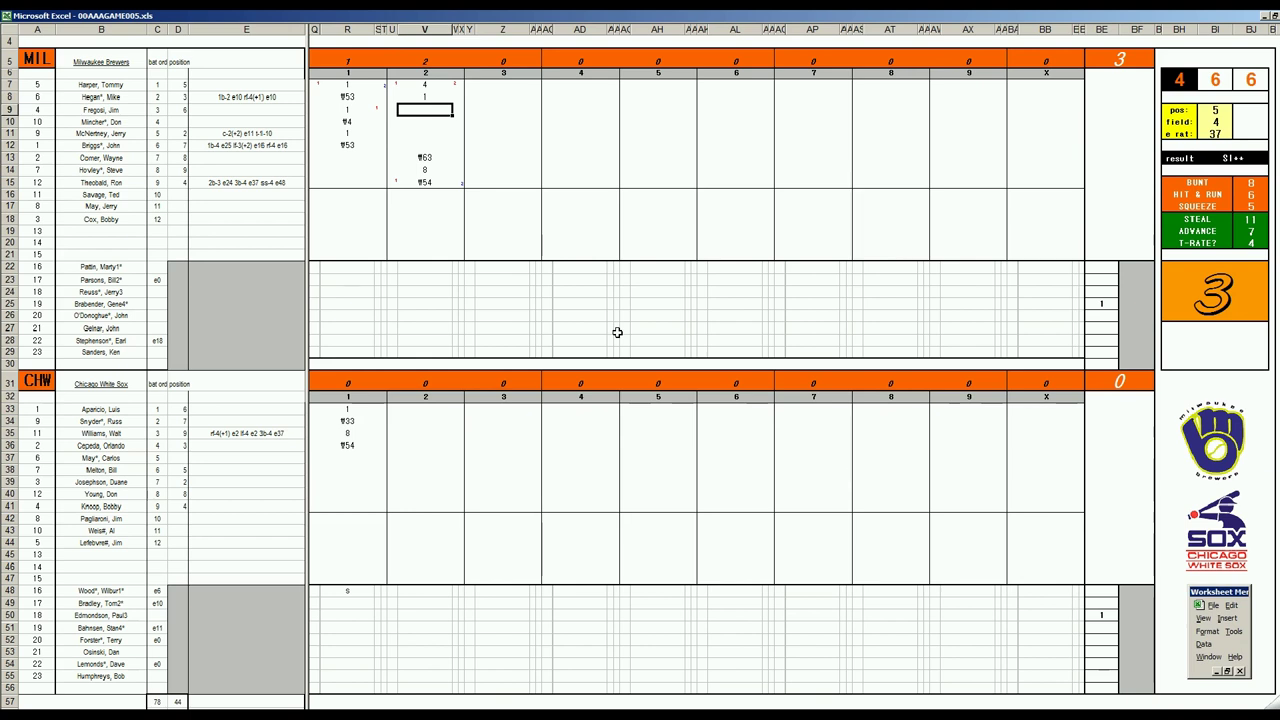
{"action": "type", "text": "¶9"}
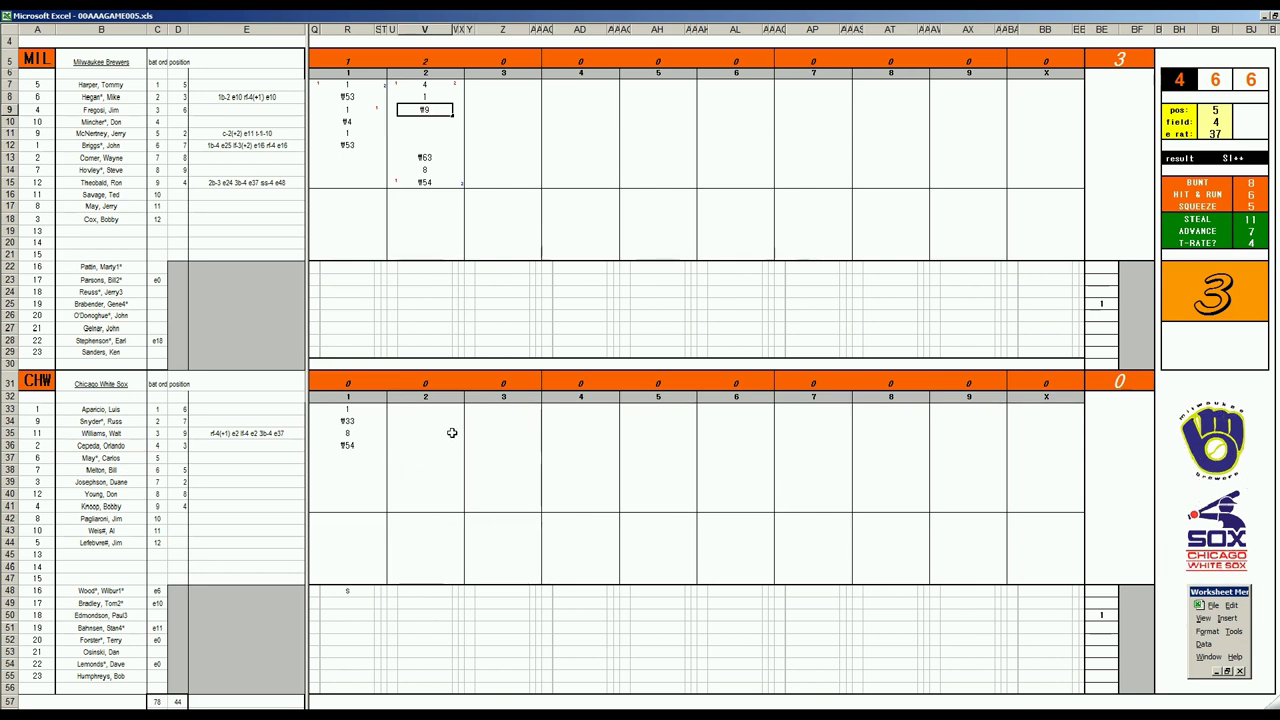
{"action": "left_click", "coordinate": [418, 455]}
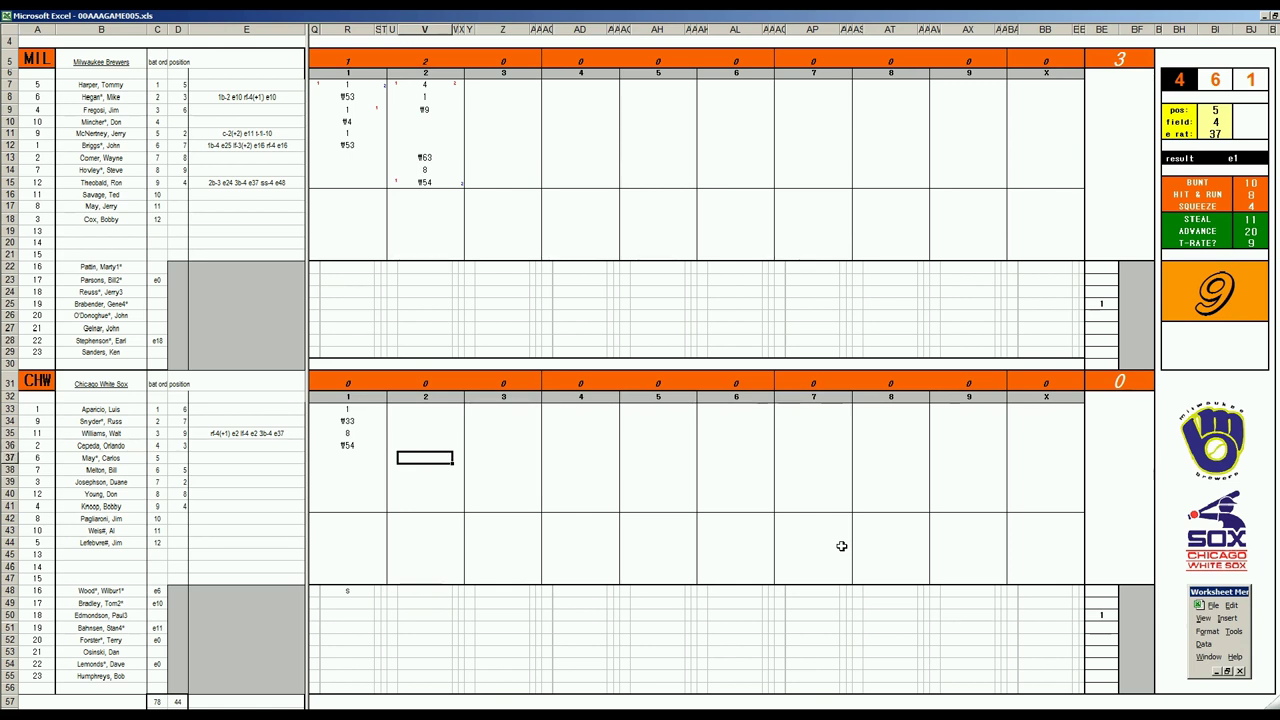
Log White Sox rows 37–39 as 8, 1 and 1 with position 9, field 3, scoring a run.
{"action": "type", "text": "8"}
{"action": "key", "text": "Return"}
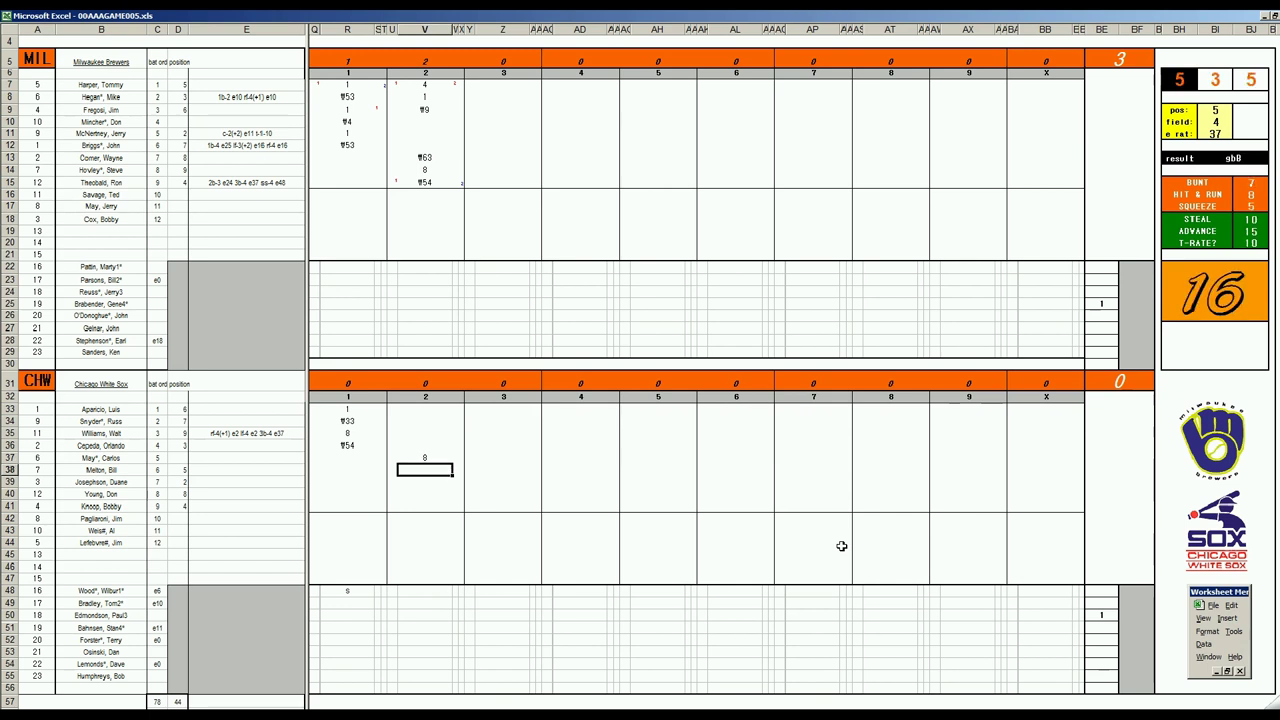
{"action": "type", "text": "1"}
{"action": "key", "text": "Return"}
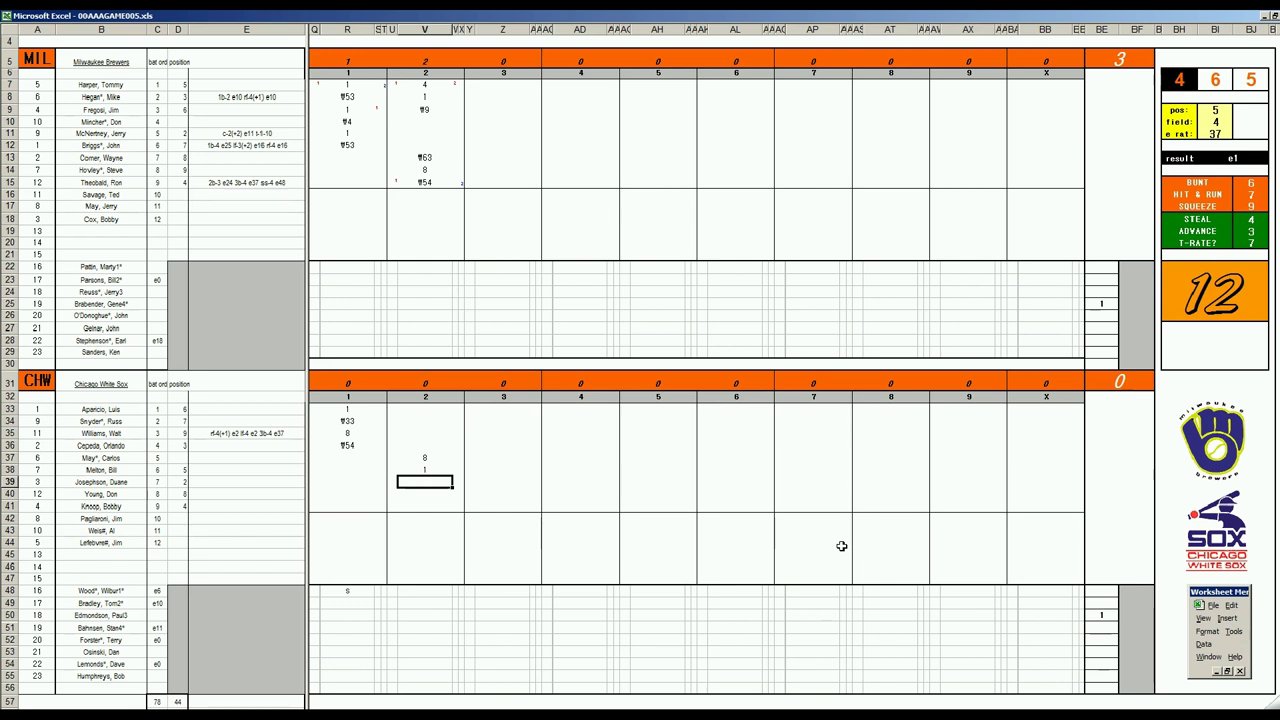
{"action": "key", "text": "Return"}
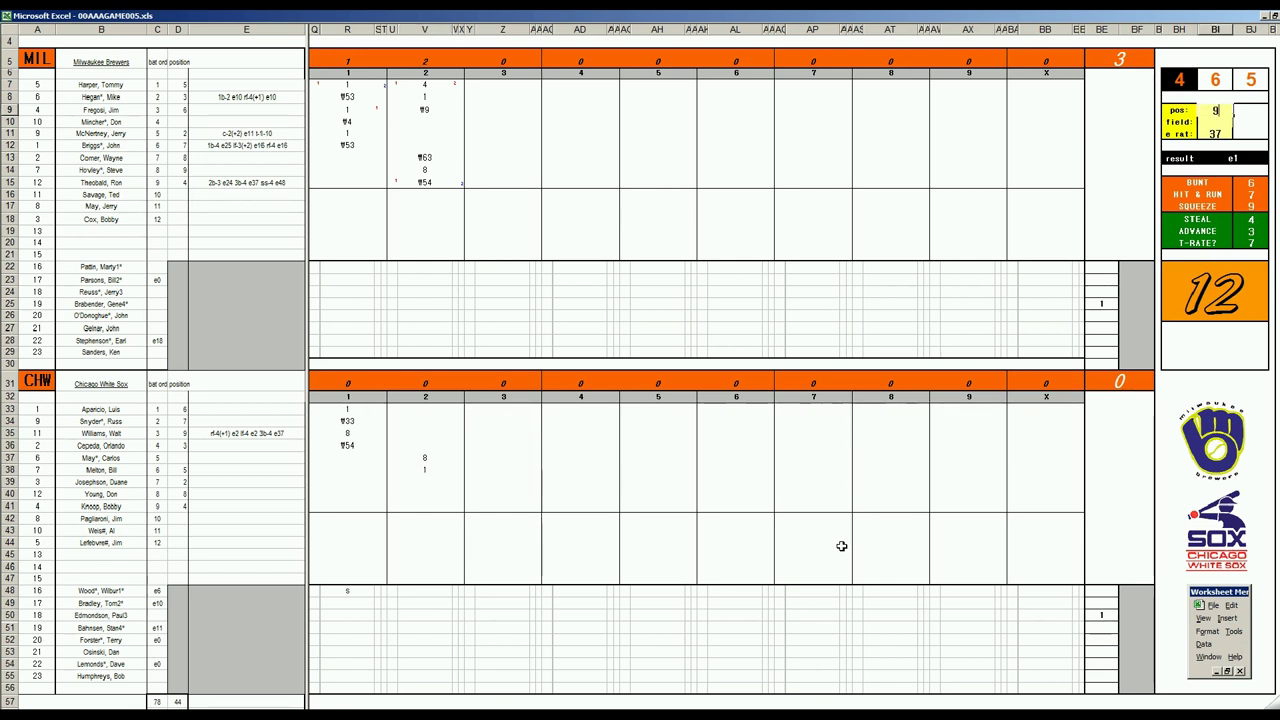
{"action": "type", "text": "3"}
{"action": "key", "text": "Return"}
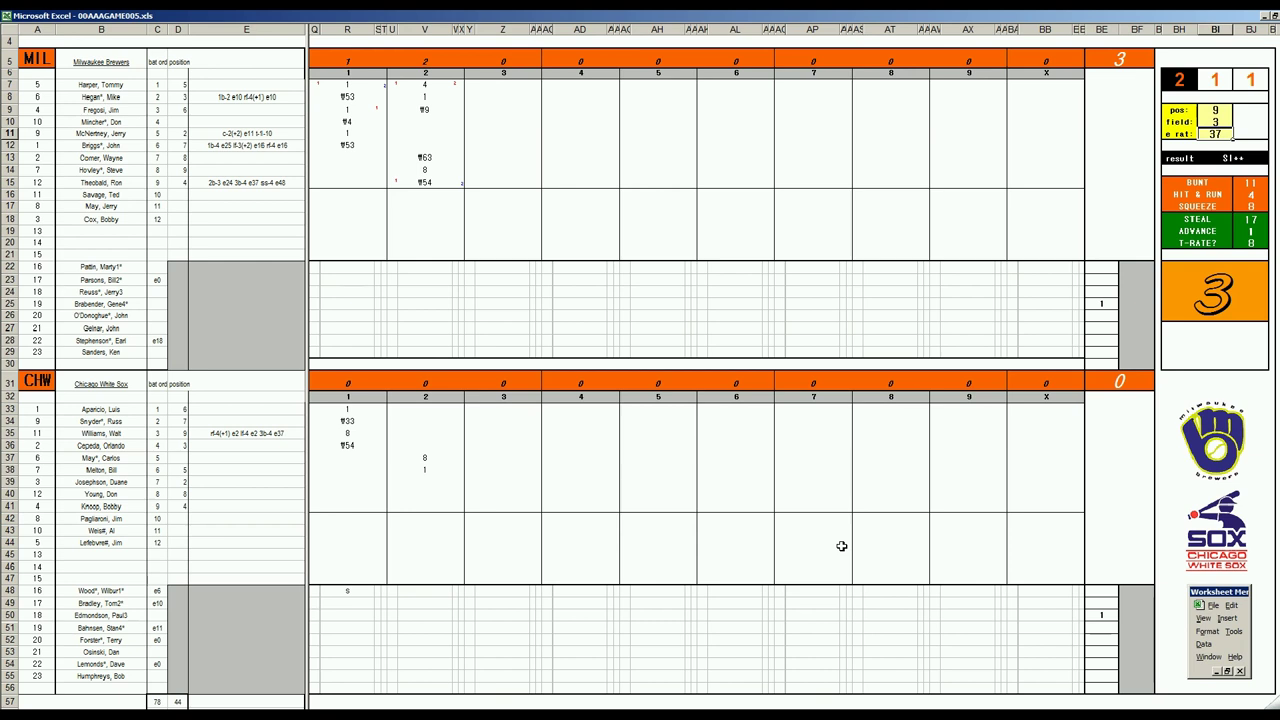
{"action": "left_click", "coordinate": [425, 484]}
{"action": "type", "text": "1"}
{"action": "key", "text": "Return"}
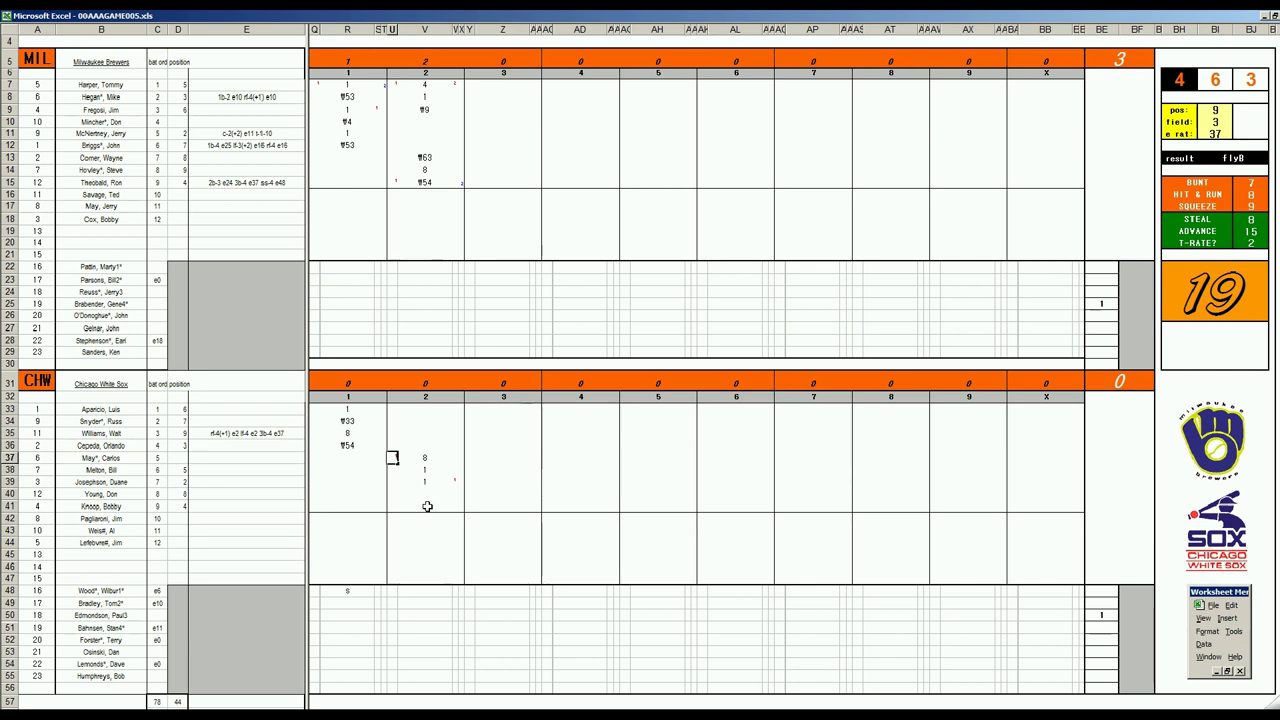
{"action": "key", "text": "Return"}
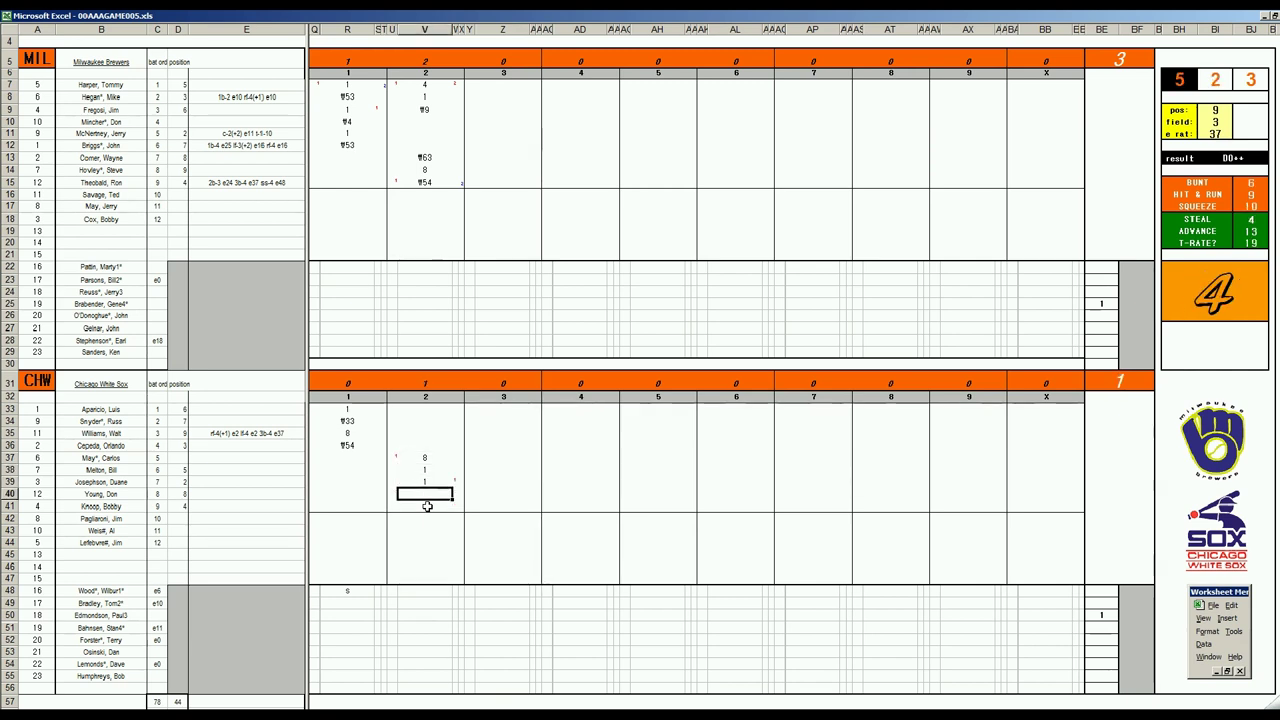
Enter 8 for row 40 with field 3 and e rat 4, then ¥9, ¥5 and ¥9.
{"action": "type", "text": "8"}
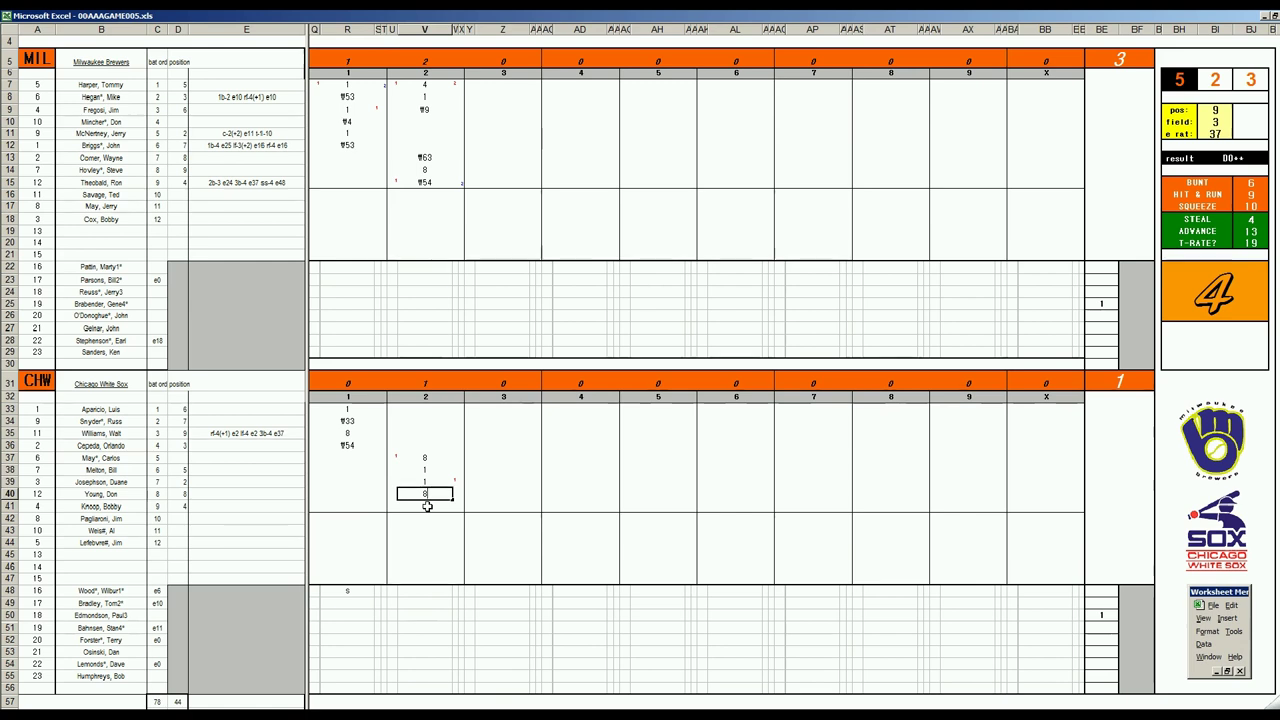
{"action": "key", "text": "Return"}
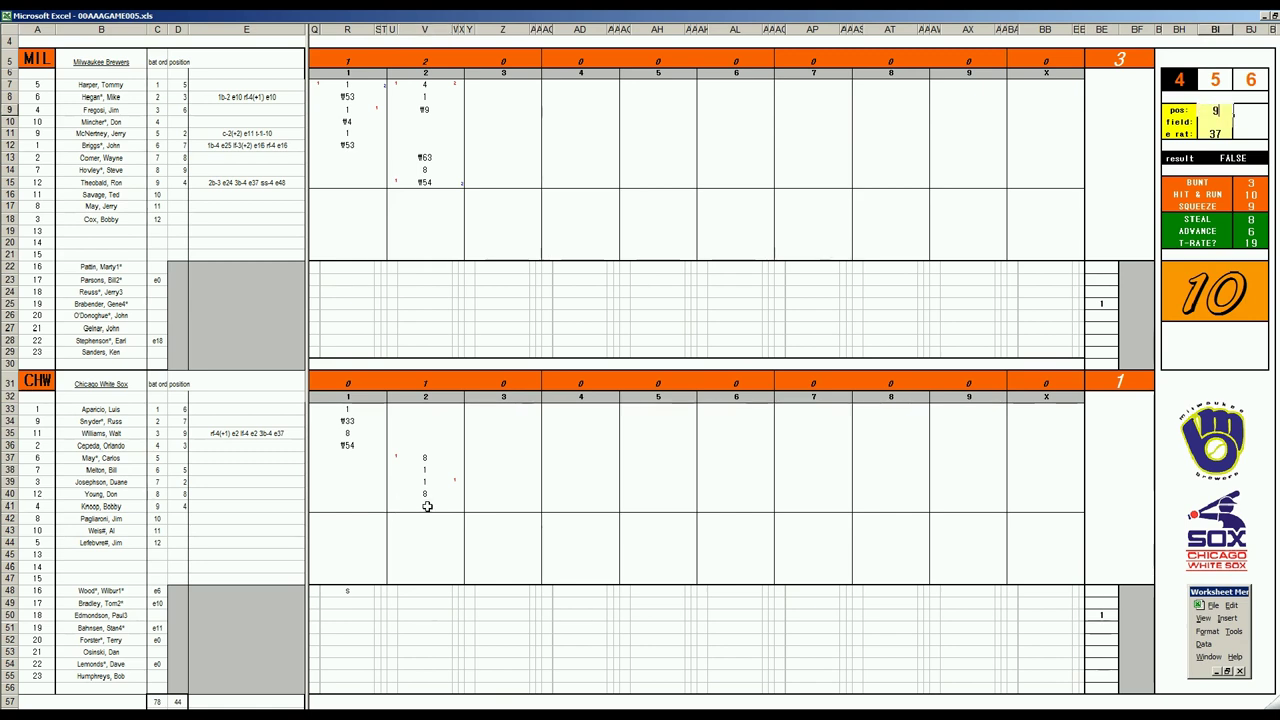
{"action": "type", "text": "3"}
{"action": "key", "text": "Return"}
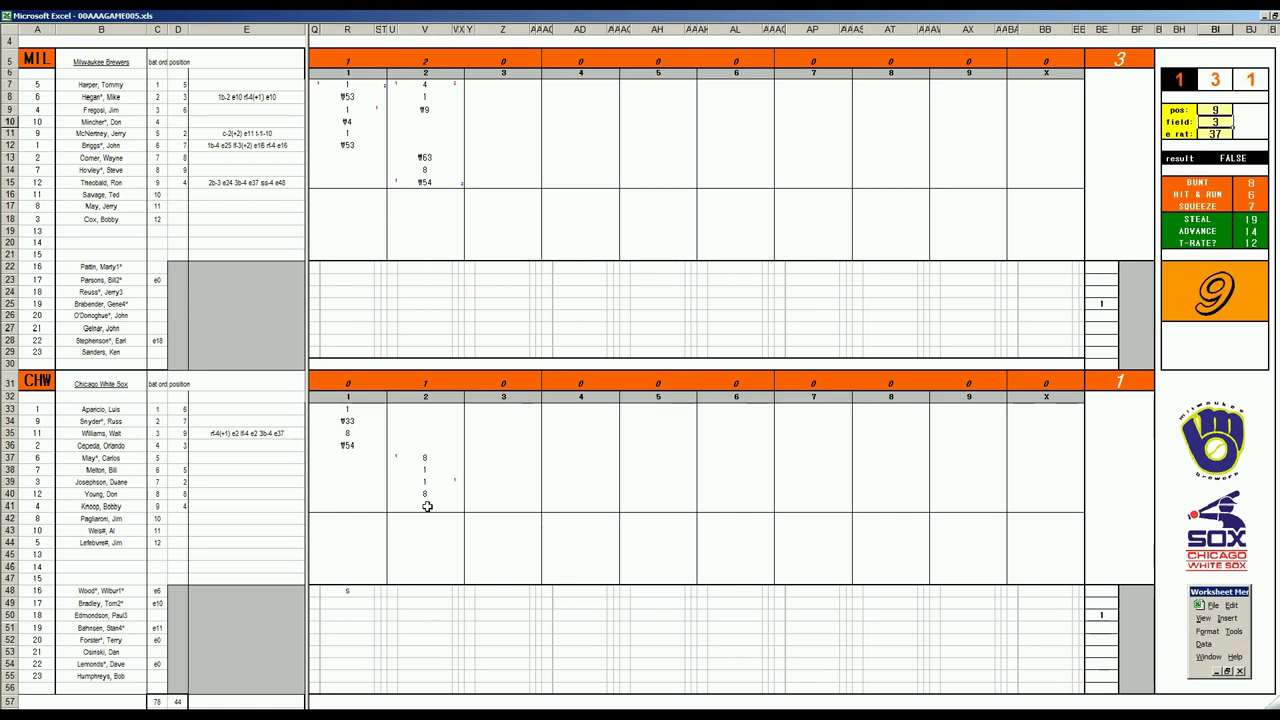
{"action": "type", "text": "4"}
{"action": "key", "text": "Return"}
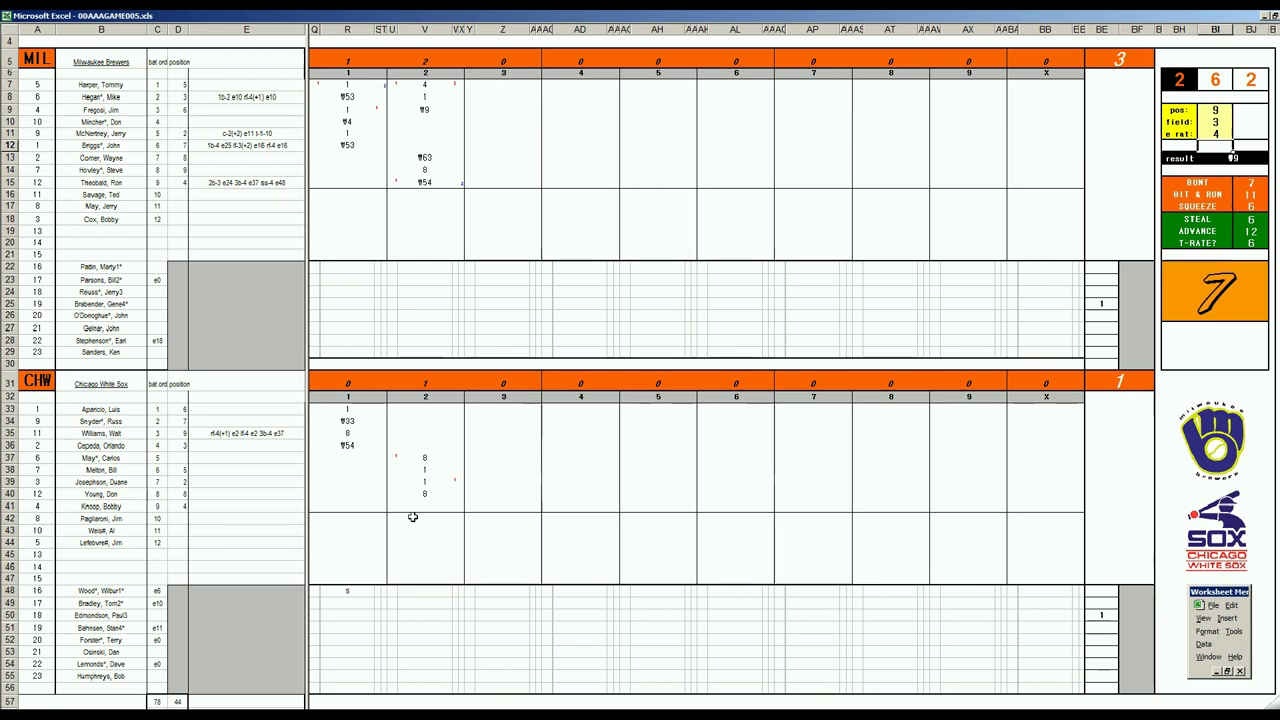
{"action": "left_click", "coordinate": [419, 503]}
{"action": "type", "text": "#9"}
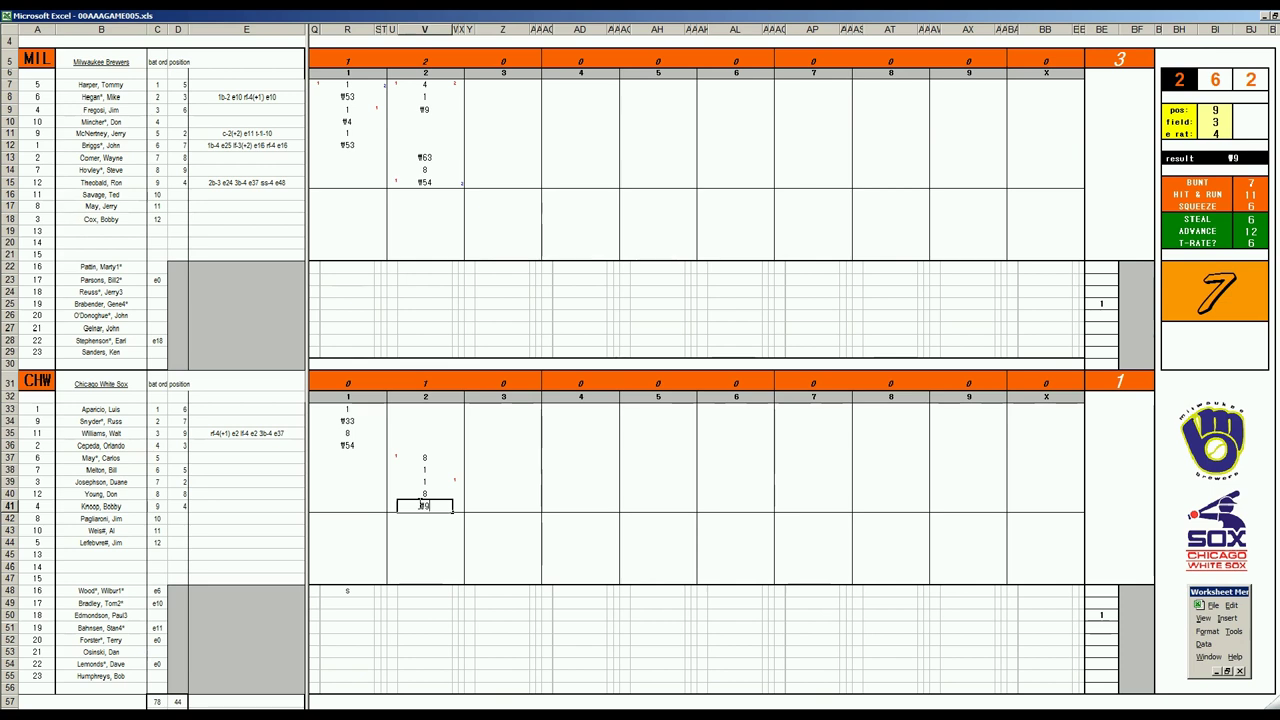
{"action": "key", "text": "Return"}
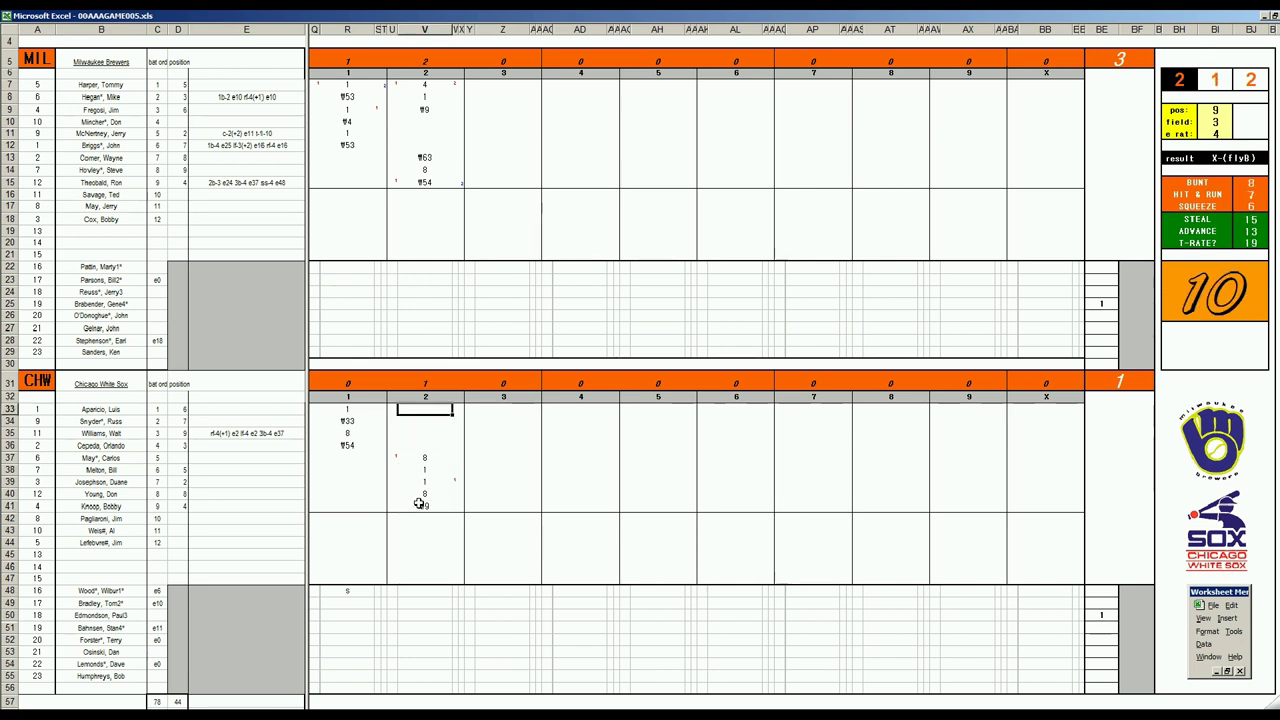
{"action": "type", "text": "#5"}
{"action": "key", "text": "Return"}
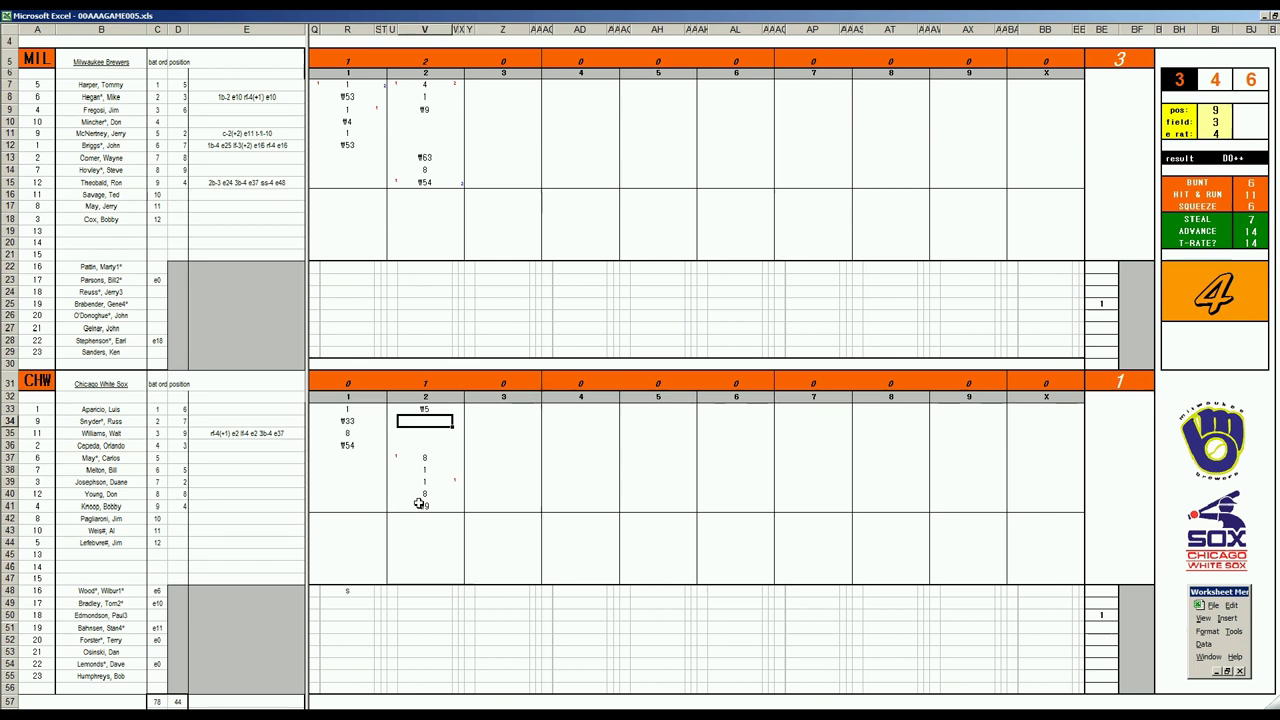
{"action": "type", "text": "#9"}
{"action": "left_click", "coordinate": [482, 122]}
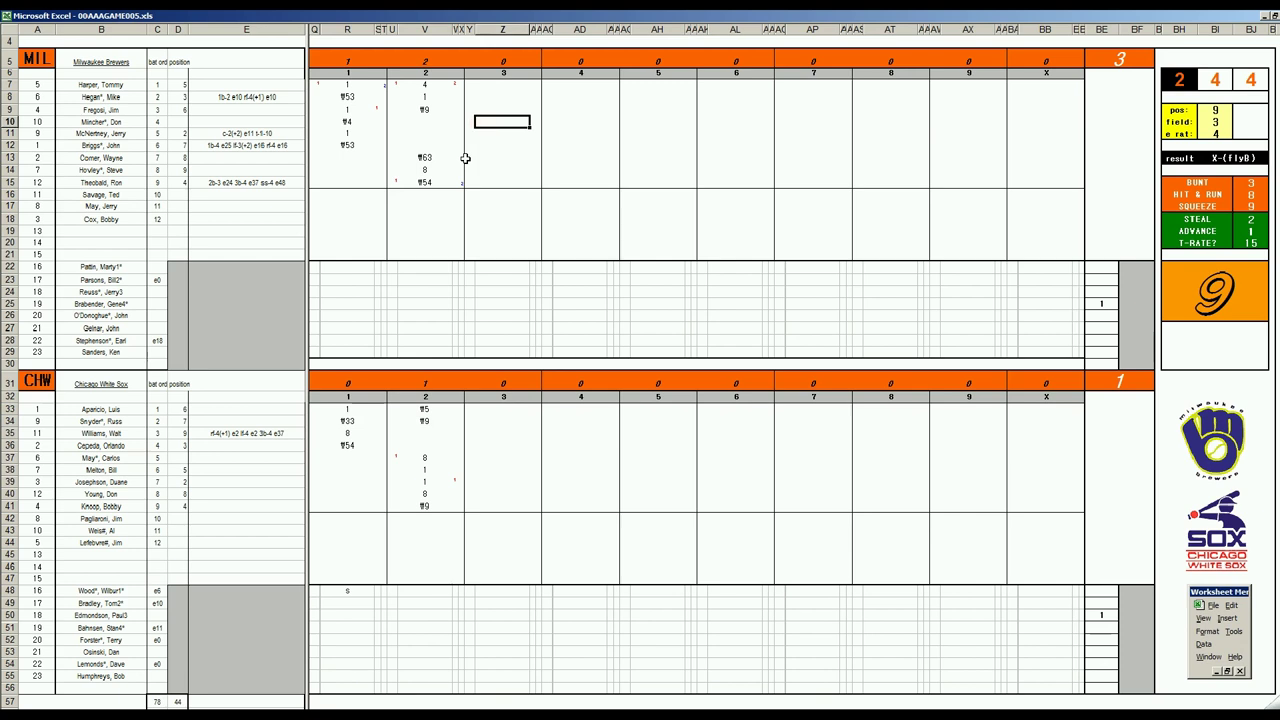
Log the Brewers' third-inning batters in rows 10–13 as 2, k, ¥8 and 2.
{"action": "type", "text": "2"}
{"action": "key", "text": "Return"}
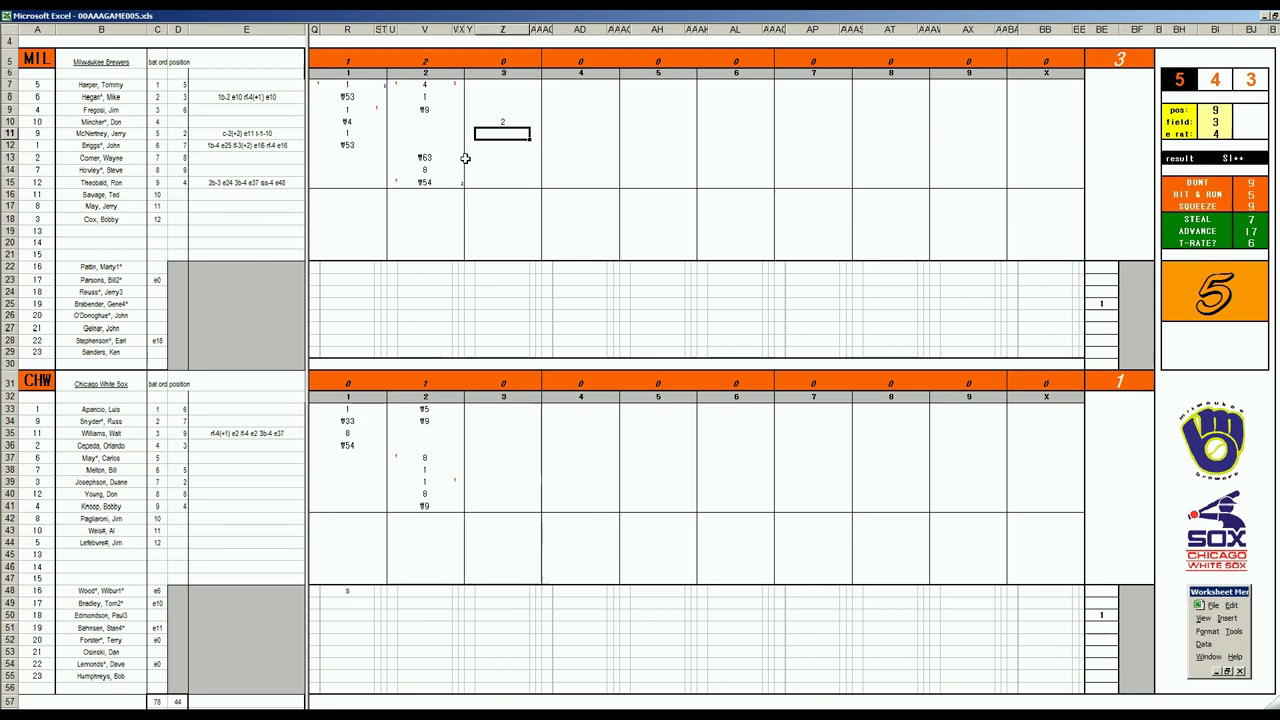
{"action": "type", "text": "k"}
{"action": "key", "text": "Return"}
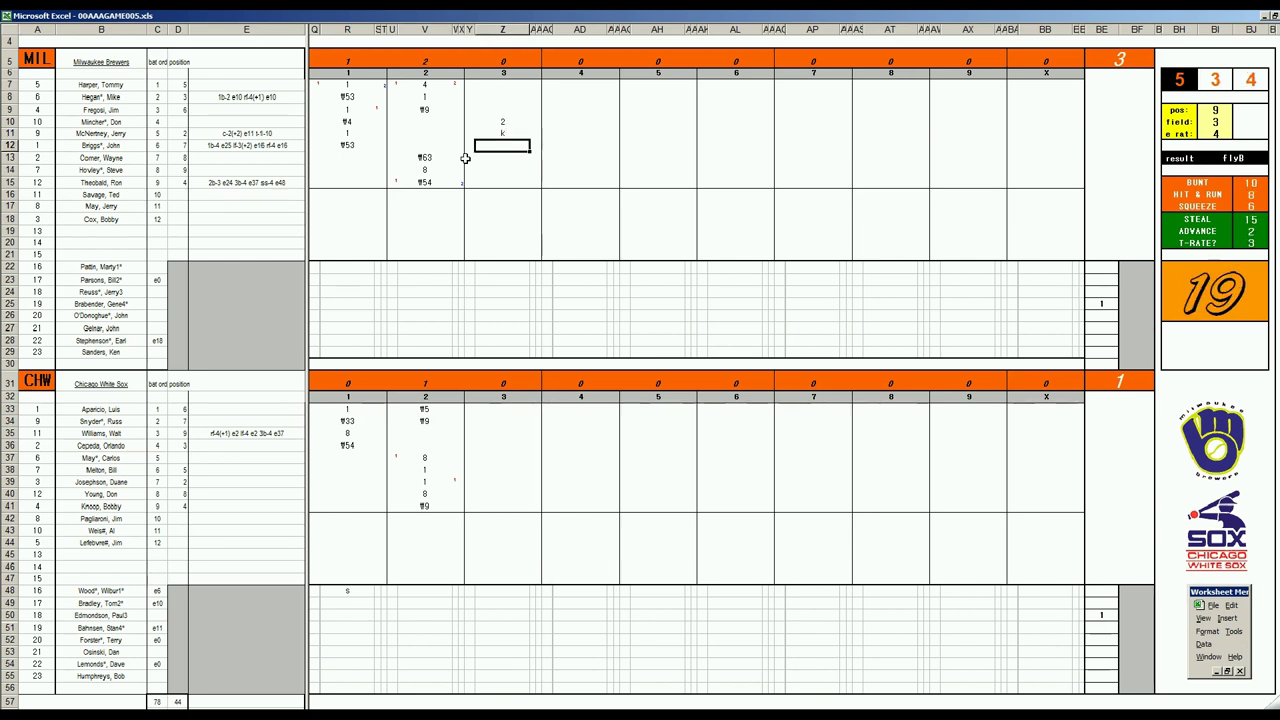
{"action": "type", "text": "f8"}
{"action": "key", "text": "Return"}
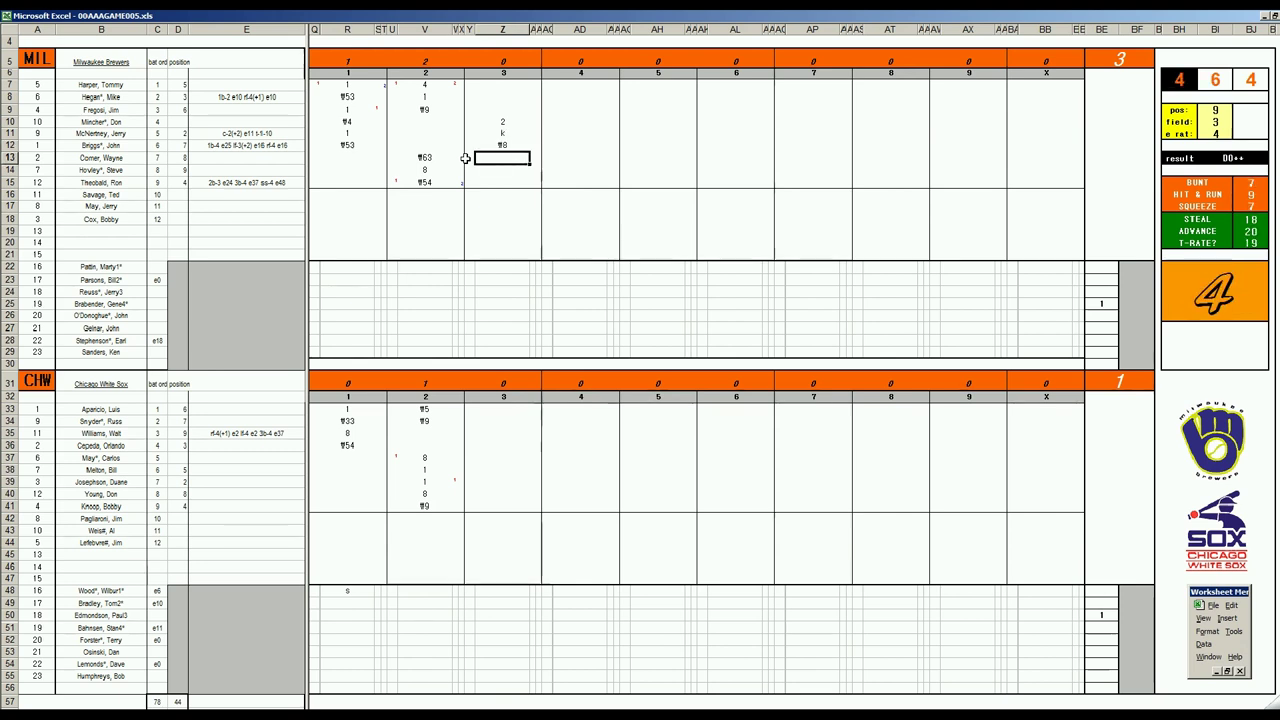
{"action": "type", "text": "2"}
{"action": "key", "text": "Return"}
Credit the run beside row 14 and record ¶9 for row 15.
{"action": "key", "text": "Up"}
{"action": "key", "text": "Up"}
{"action": "key", "text": "Down"}
{"action": "key", "text": "Down"}
{"action": "key", "text": "Down"}
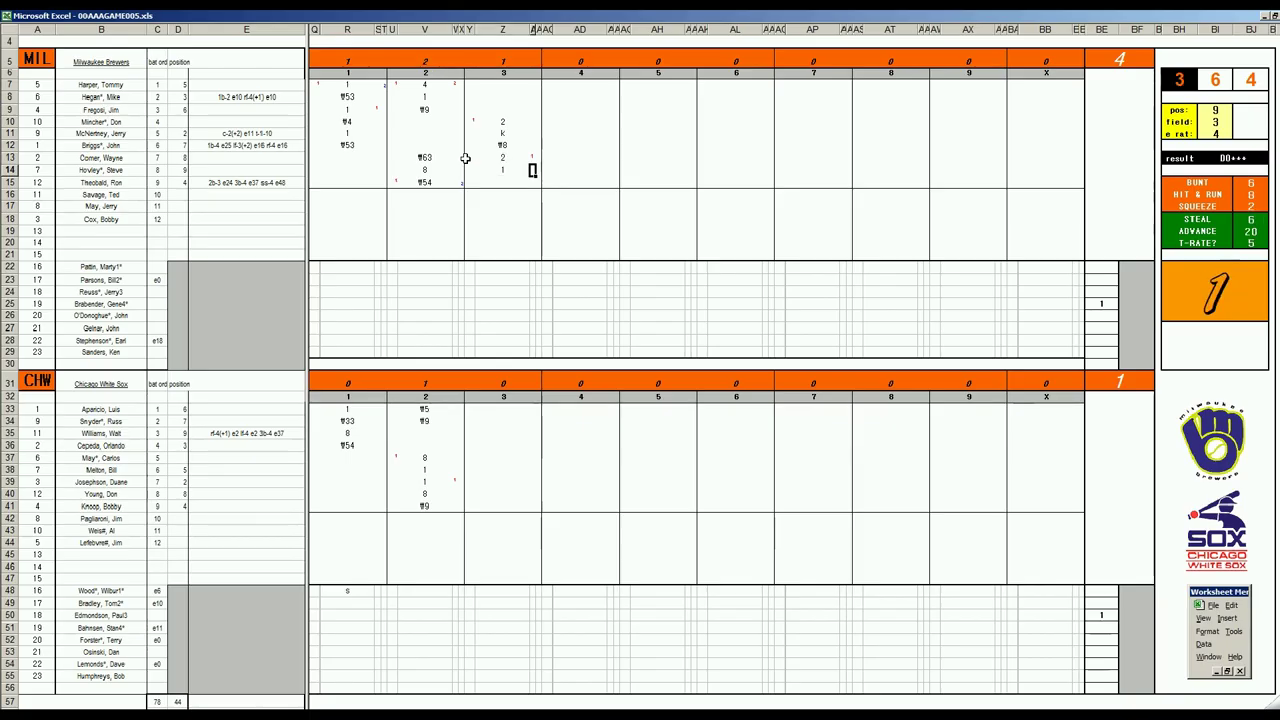
{"action": "left_click", "coordinate": [469, 157]}
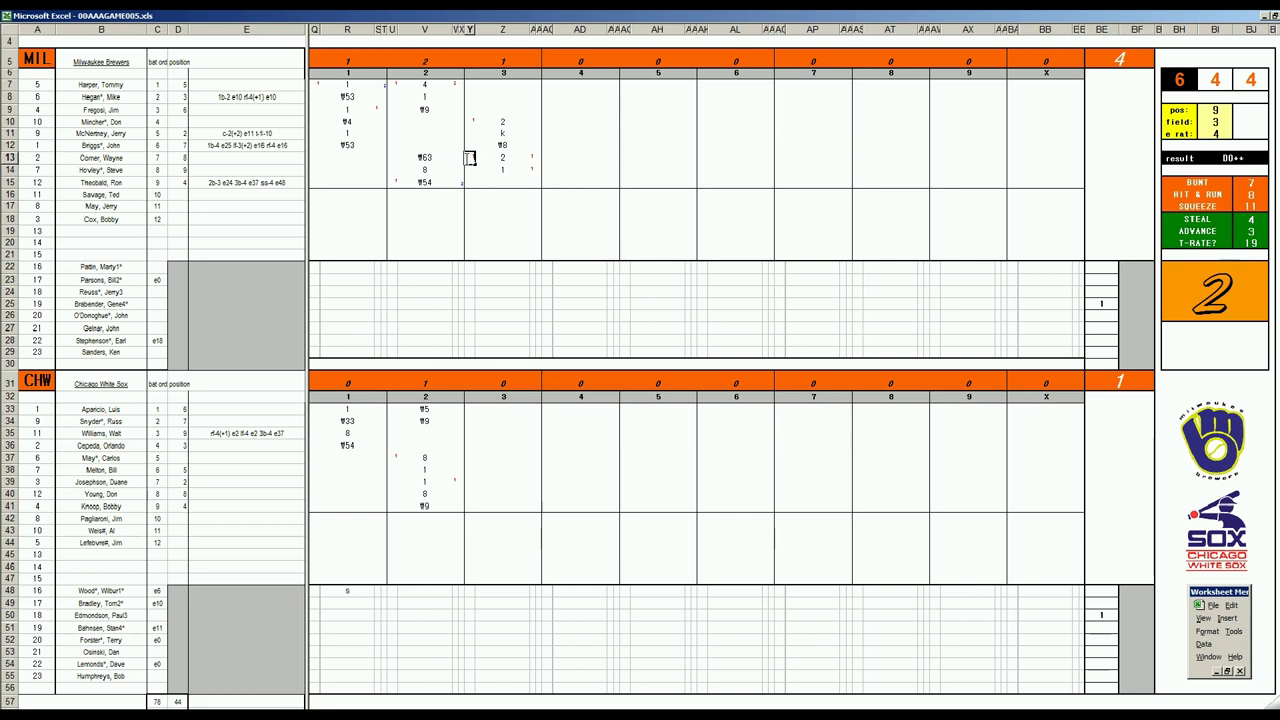
{"action": "key", "text": "Return"}
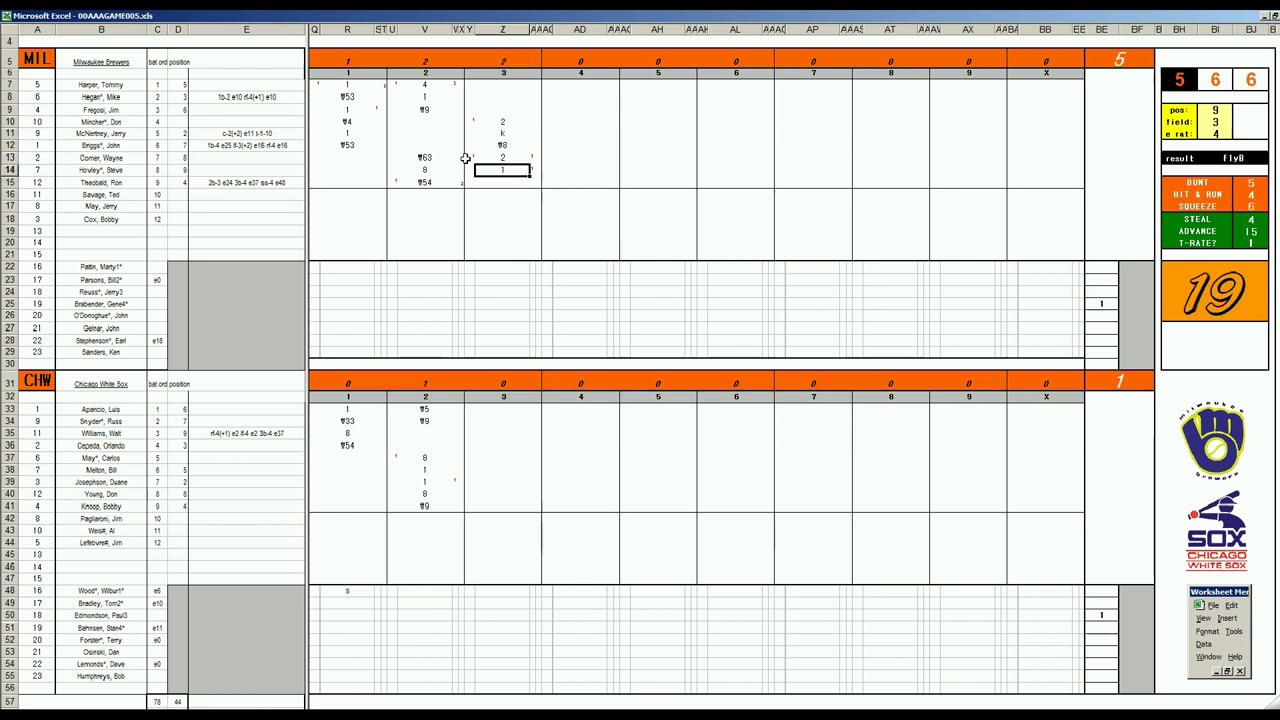
{"action": "key", "text": "Return"}
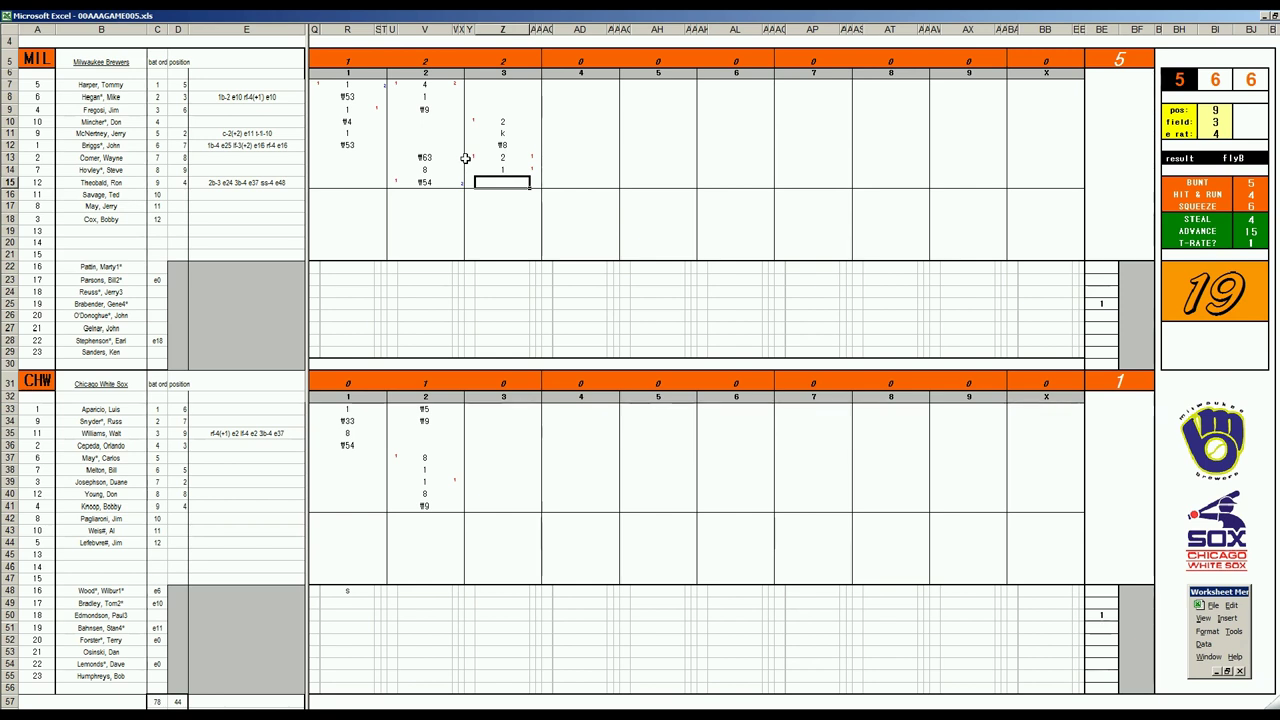
{"action": "type", "text": "f9"}
{"action": "left_click", "coordinate": [490, 432]}
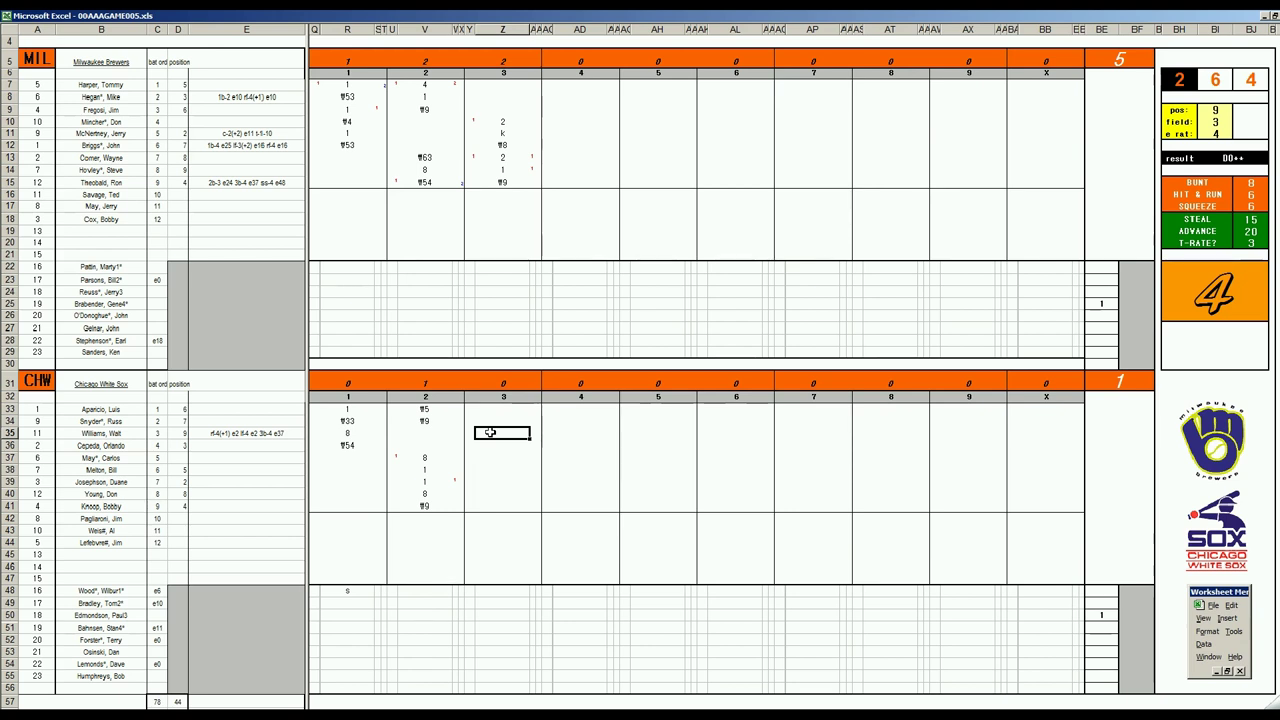
Score the White Sox third inning as ¶5, k and ¶9 in Z35:Z37.
{"action": "type", "text": "¶5"}
{"action": "key", "text": "Return"}
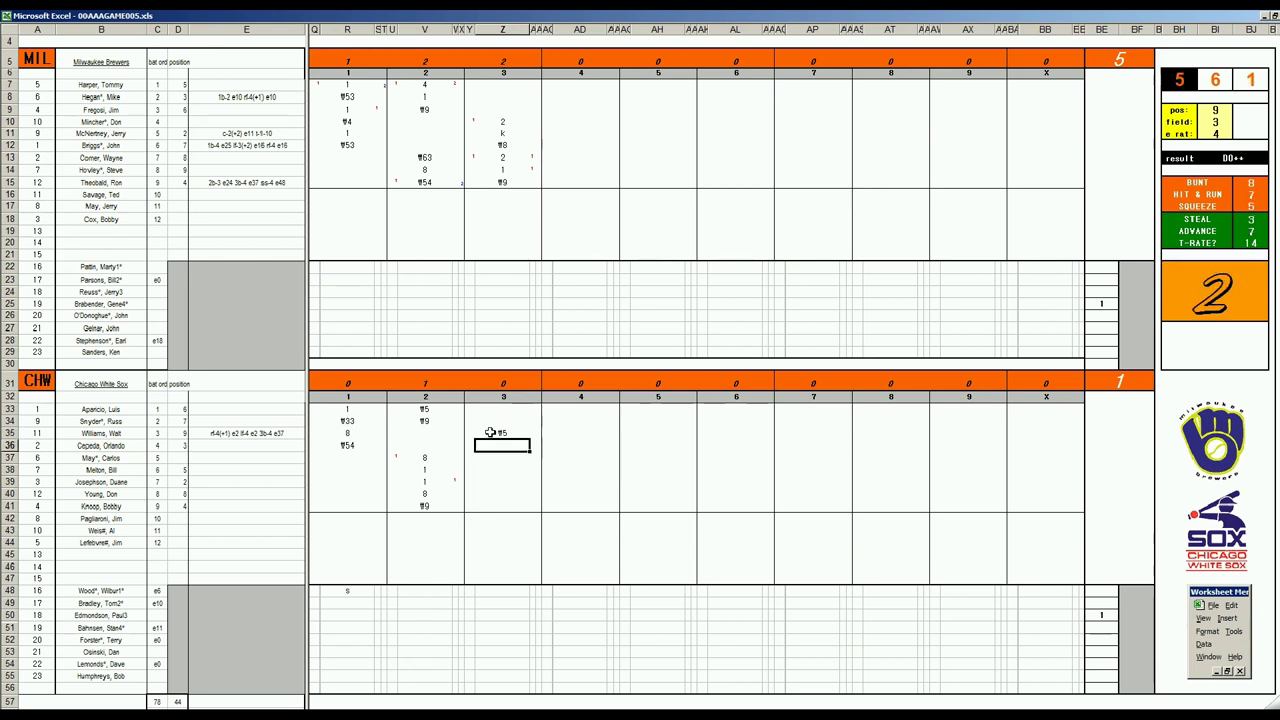
{"action": "type", "text": "k"}
{"action": "key", "text": "Return"}
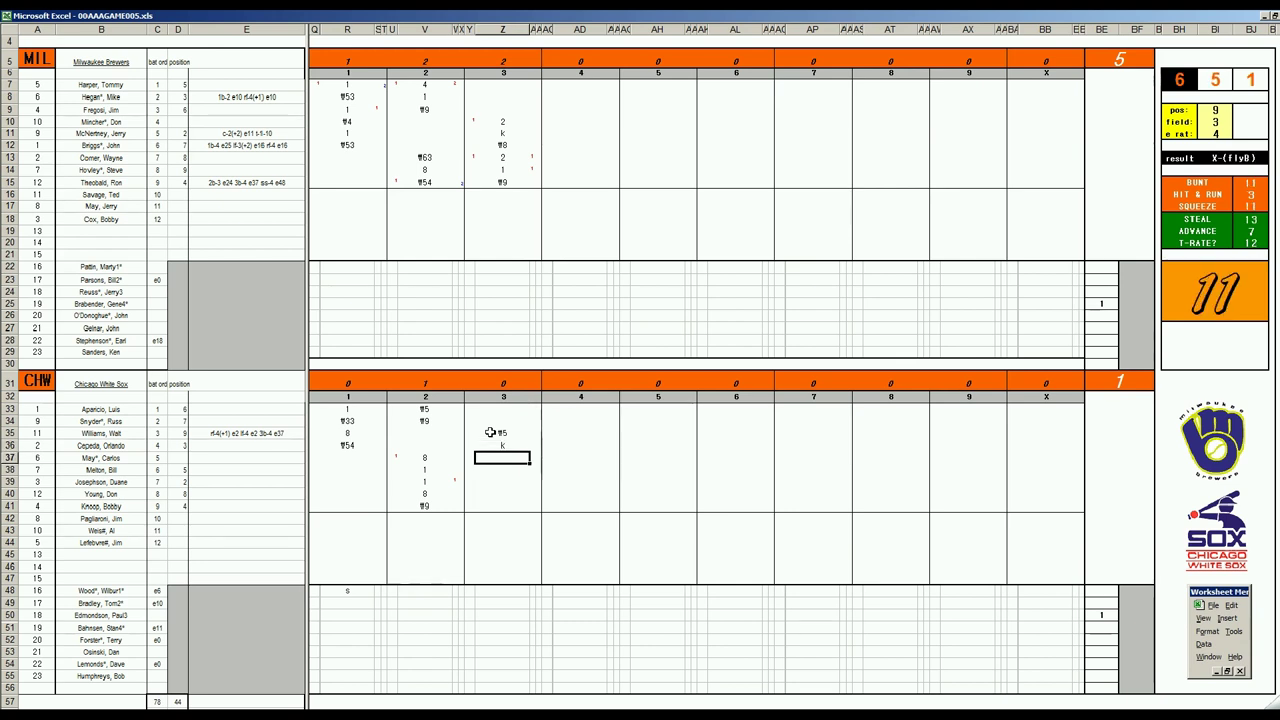
{"action": "type", "text": "¶9"}
{"action": "left_click", "coordinate": [582, 85]}
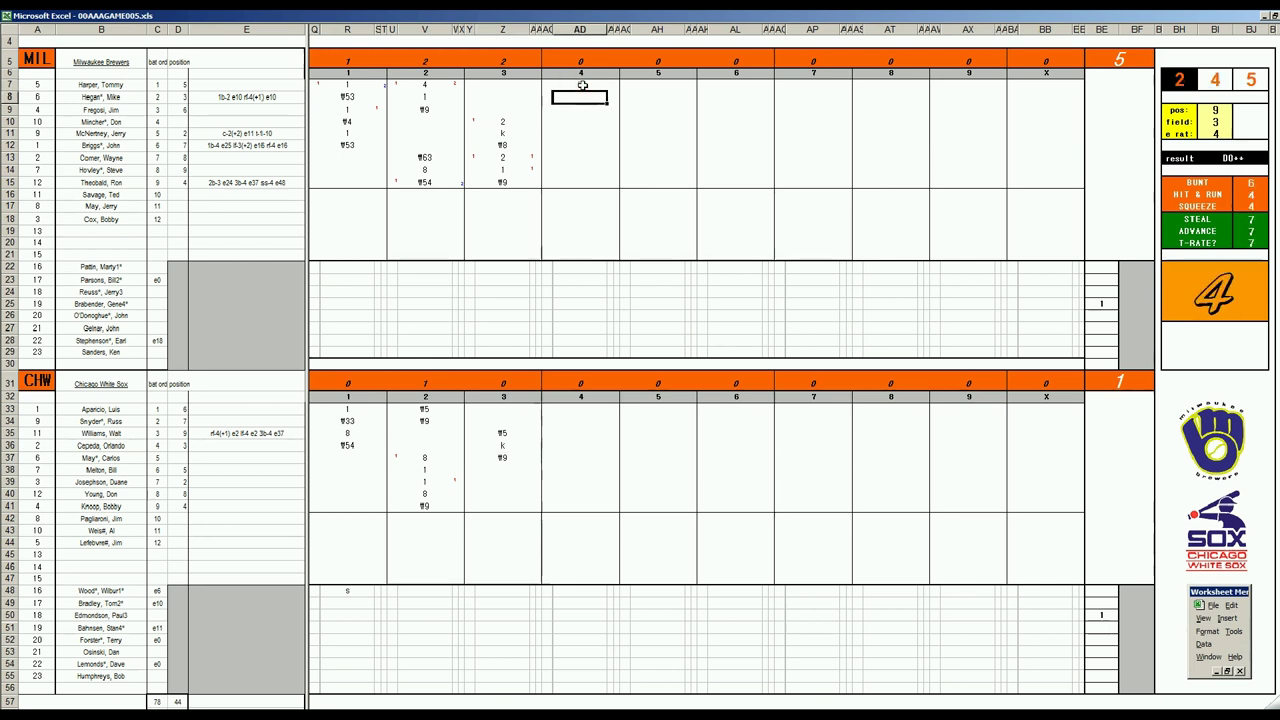
Log the Brewers' fourth inning down column AD as k, 1, ¶9 and ¶43.
{"action": "key", "text": "Return"}
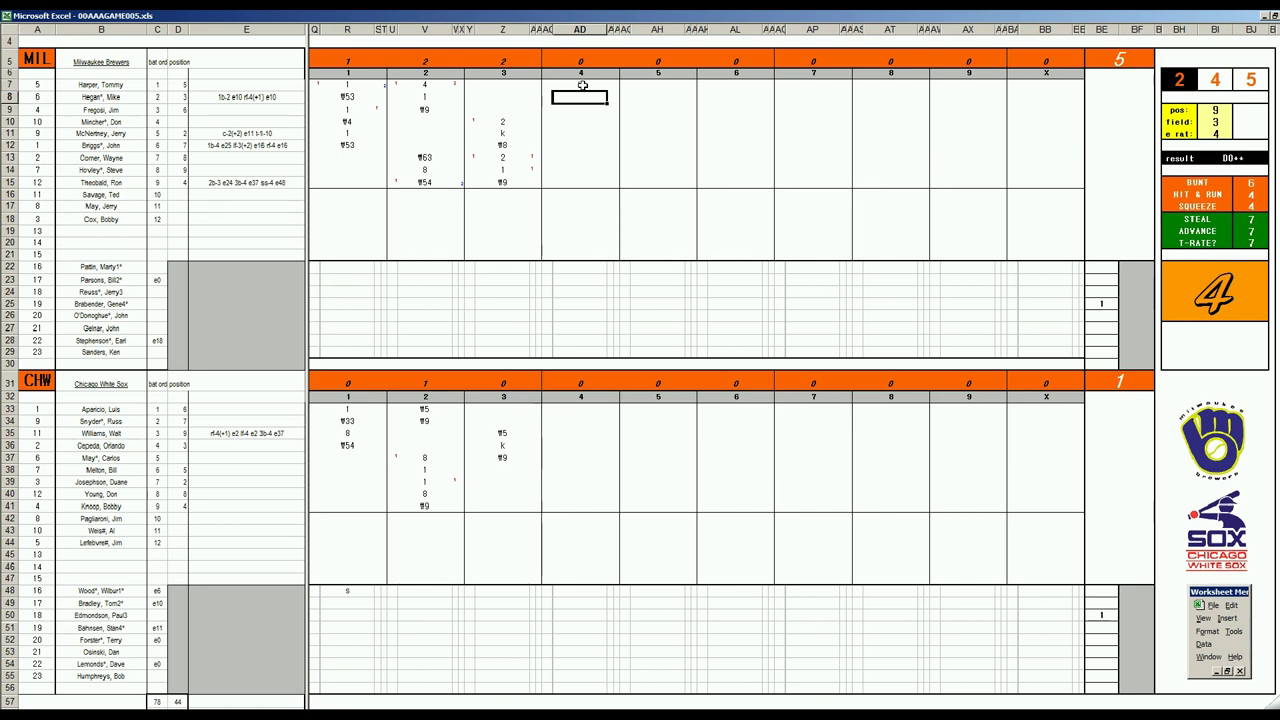
{"action": "type", "text": "1"}
{"action": "key", "text": "Return"}
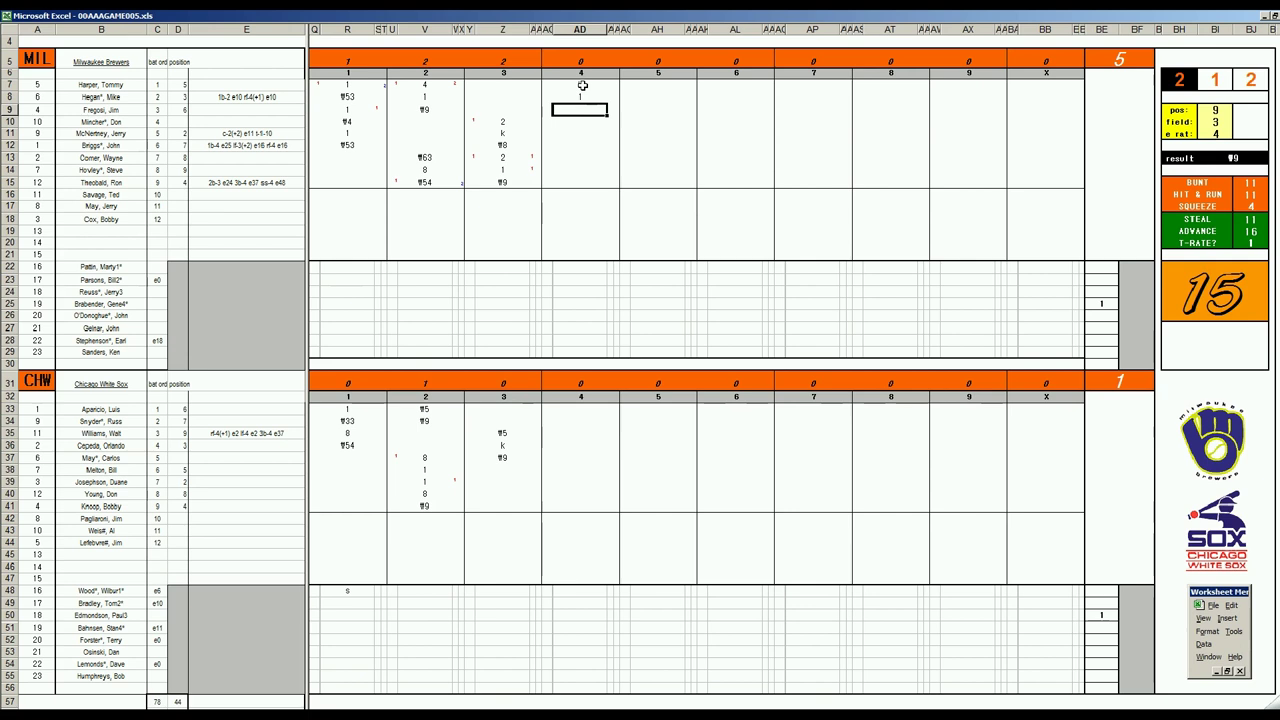
{"action": "type", "text": "f9"}
{"action": "key", "text": "Return"}
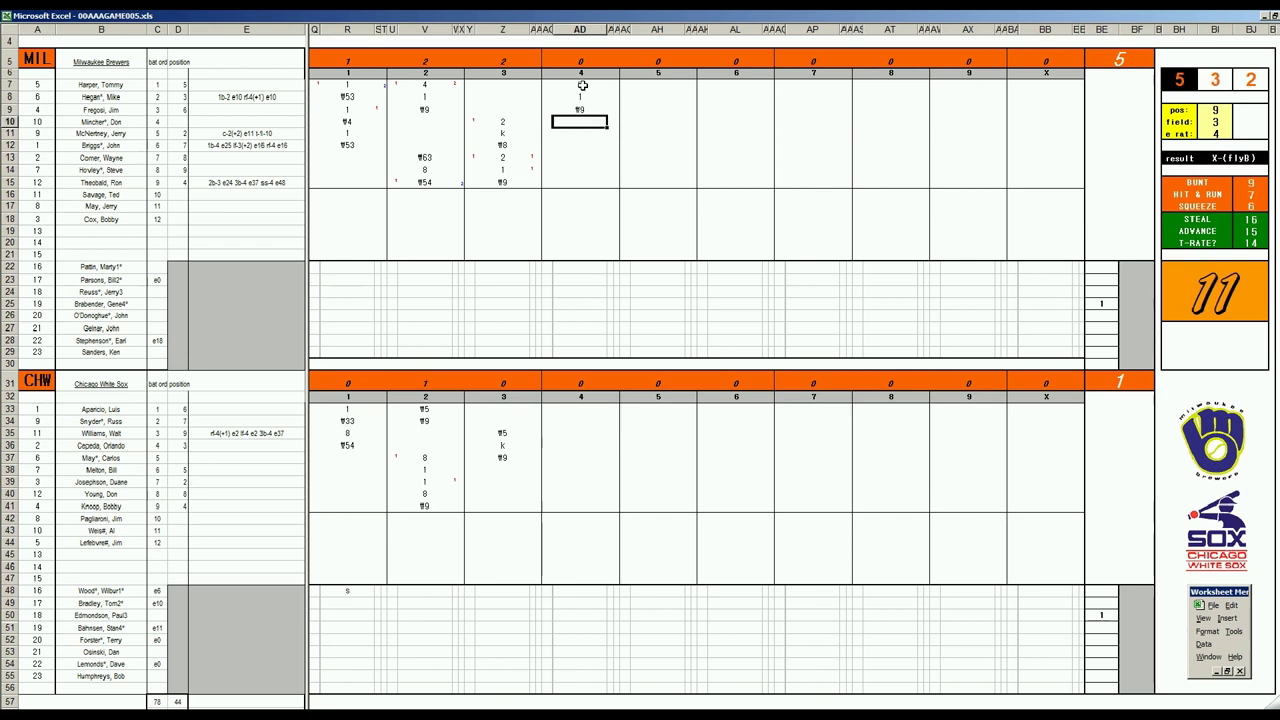
{"action": "type", "text": "f43"}
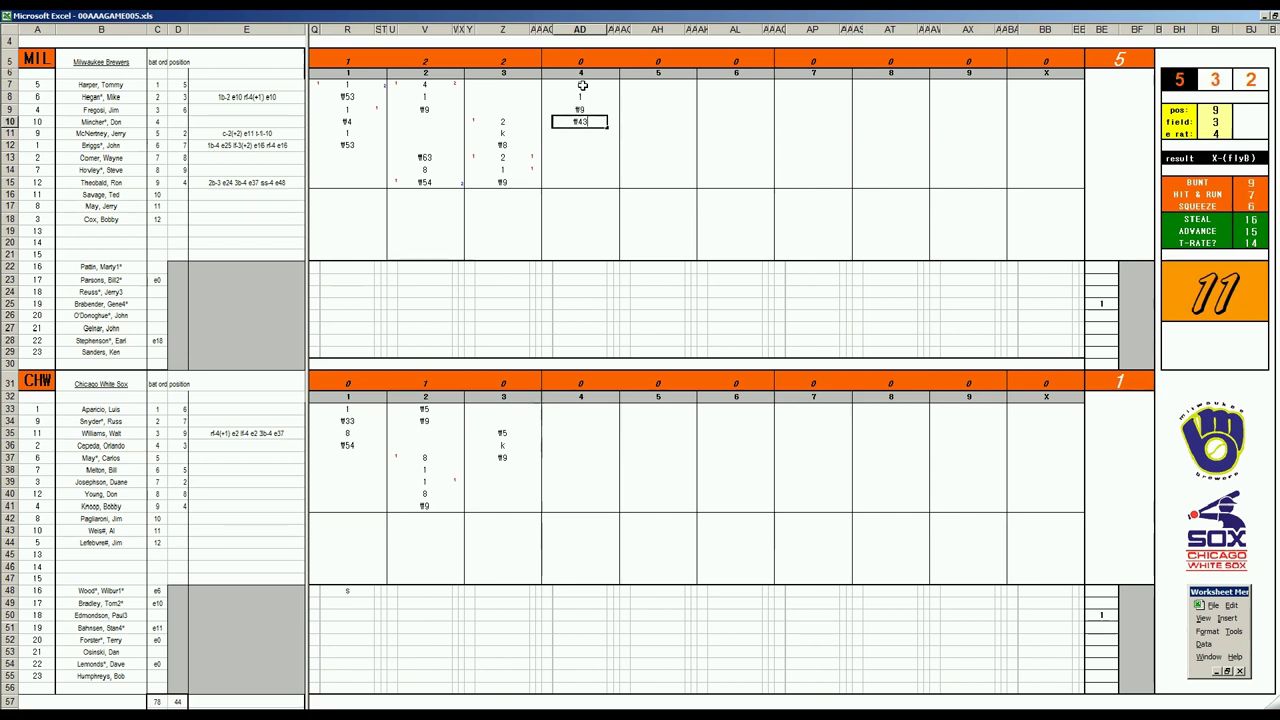
{"action": "left_click", "coordinate": [562, 468]}
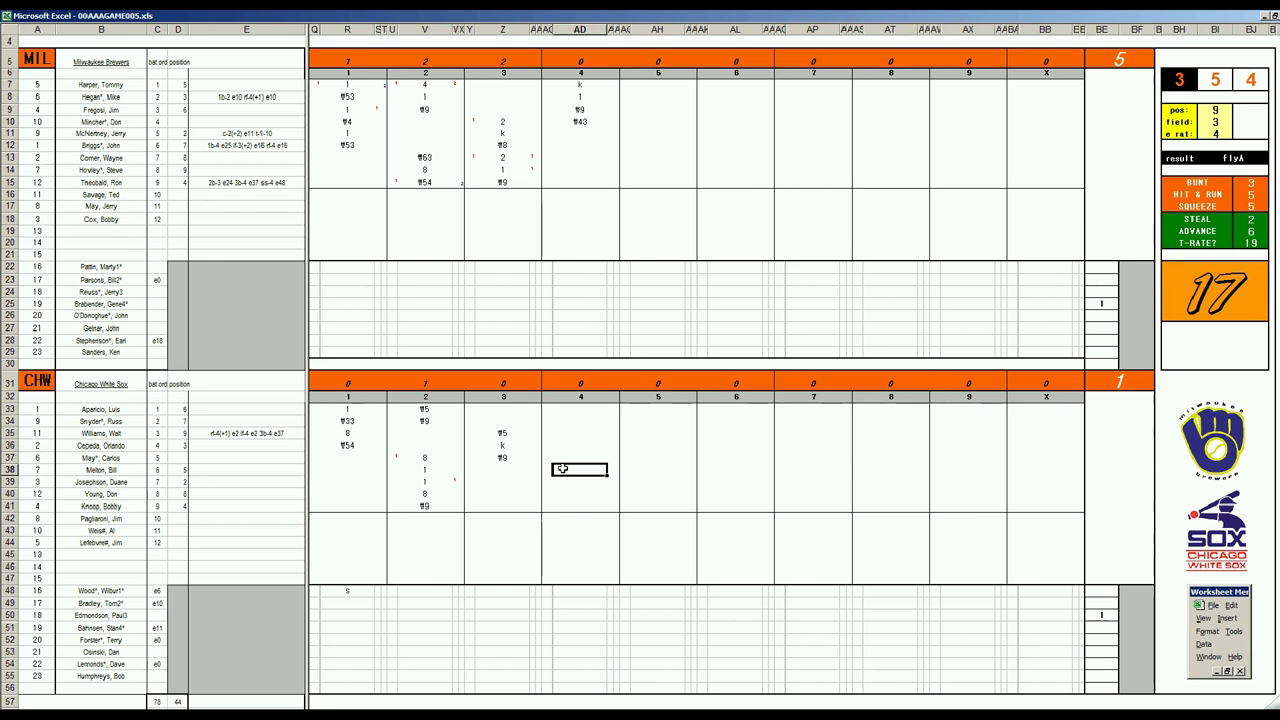
Record 8, 1, k and k for the White Sox batters in AD38:AD41.
{"action": "type", "text": "8"}
{"action": "key", "text": "Return"}
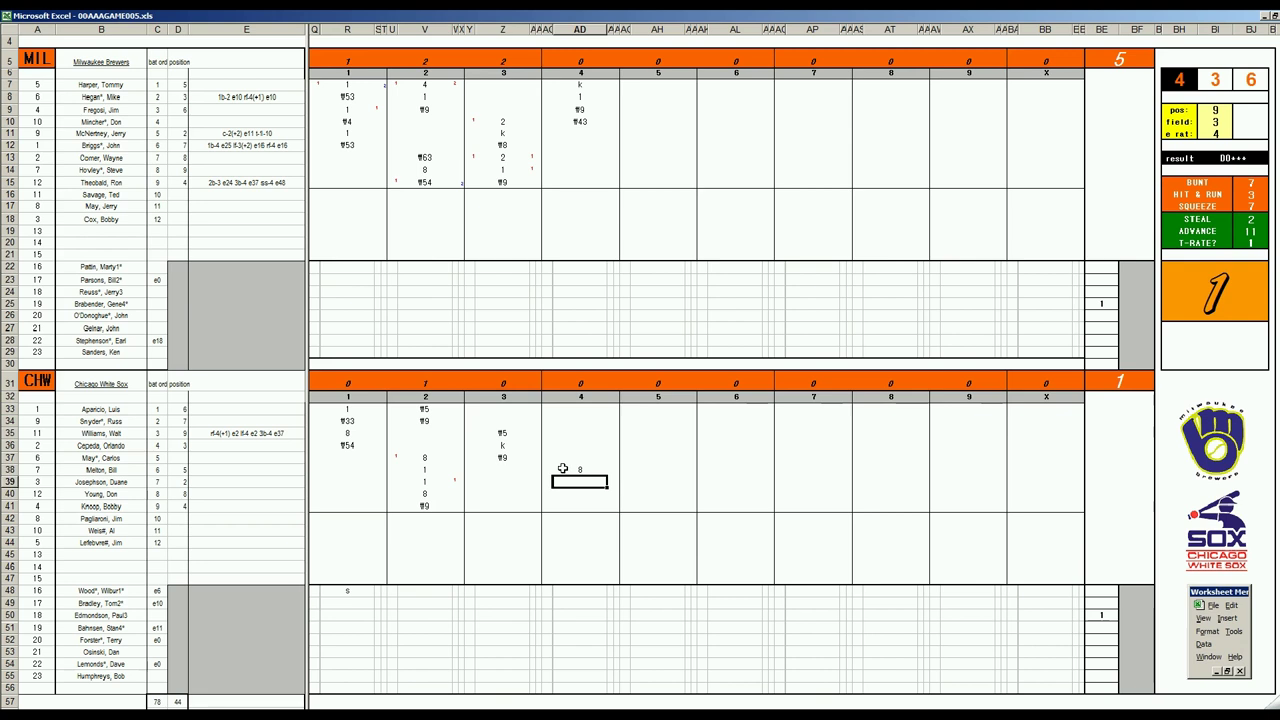
{"action": "type", "text": "1"}
{"action": "key", "text": "Return"}
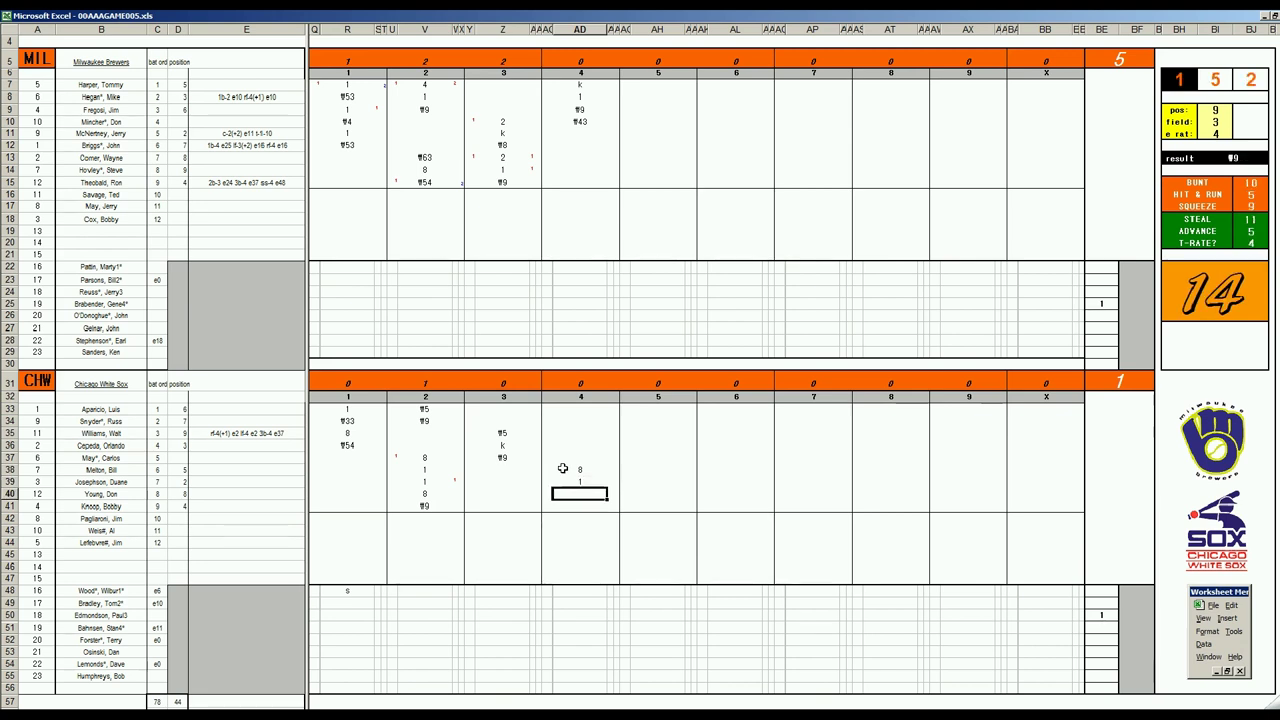
{"action": "type", "text": "k"}
{"action": "key", "text": "Return"}
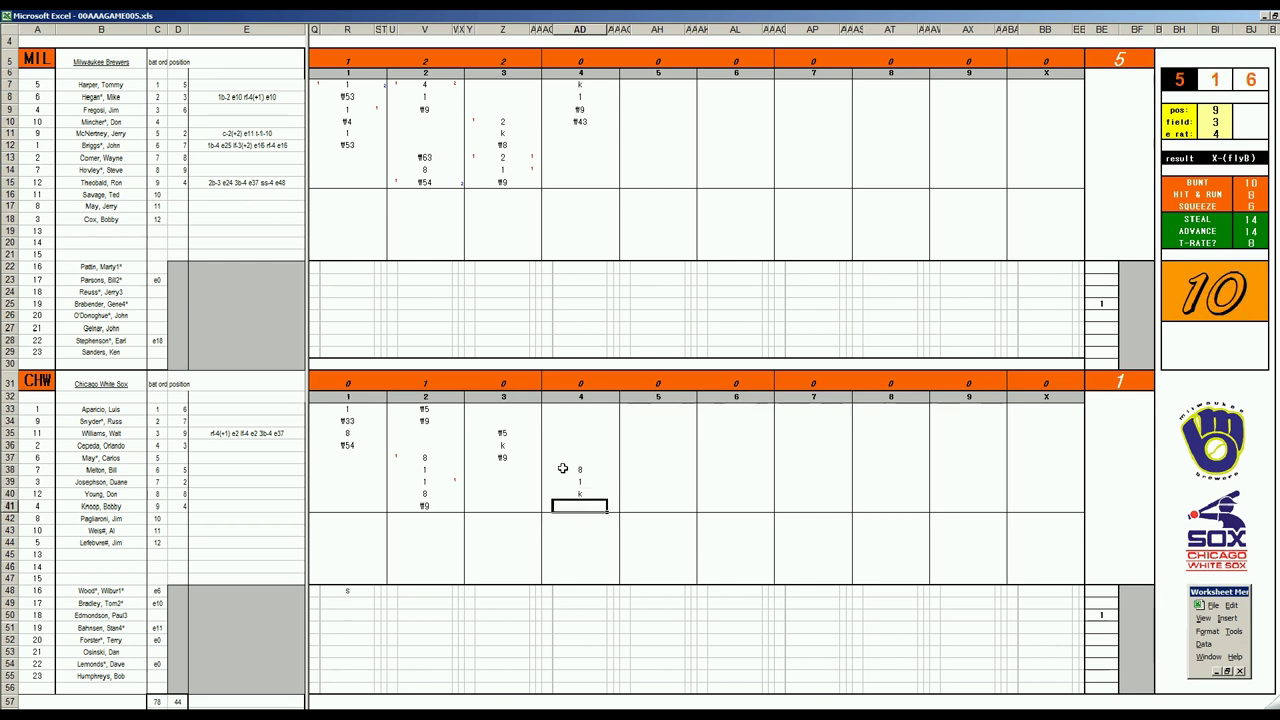
{"action": "type", "text": "k"}
{"action": "key", "text": "Return"}
{"action": "key", "text": "Up"}
{"action": "key", "text": "Up"}
{"action": "key", "text": "Up"}
{"action": "key", "text": "Up"}
{"action": "key", "text": "Up"}
{"action": "key", "text": "Up"}
{"action": "key", "text": "Up"}
{"action": "key", "text": "Up"}
{"action": "key", "text": "Up"}
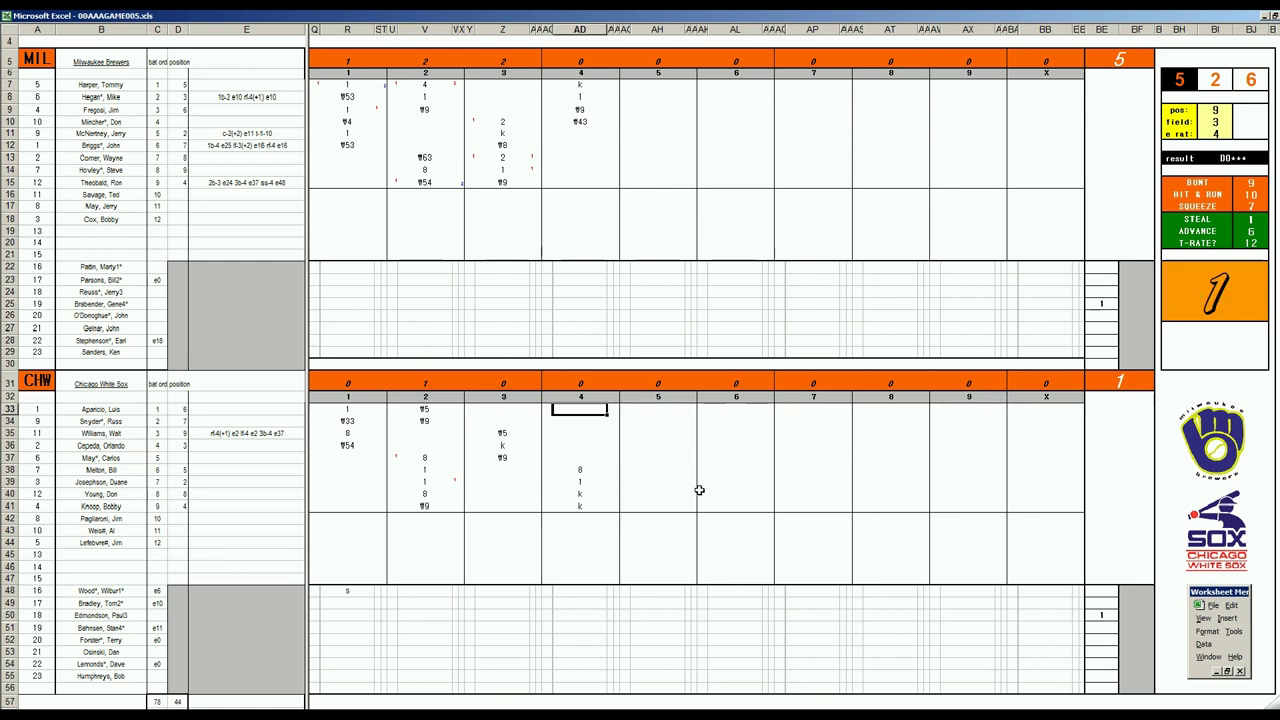
Enter 3 in AD33 and mark both runners in AC38:AC39 as scored.
{"action": "type", "text": "3"}
{"action": "key", "text": "Return"}
{"action": "key", "text": "Down"}
{"action": "key", "text": "Left"}
{"action": "key", "text": "Down"}
{"action": "key", "text": "Down"}
{"action": "key", "text": "Down"}
{"action": "type", "text": "1"}
{"action": "key", "text": "Return"}
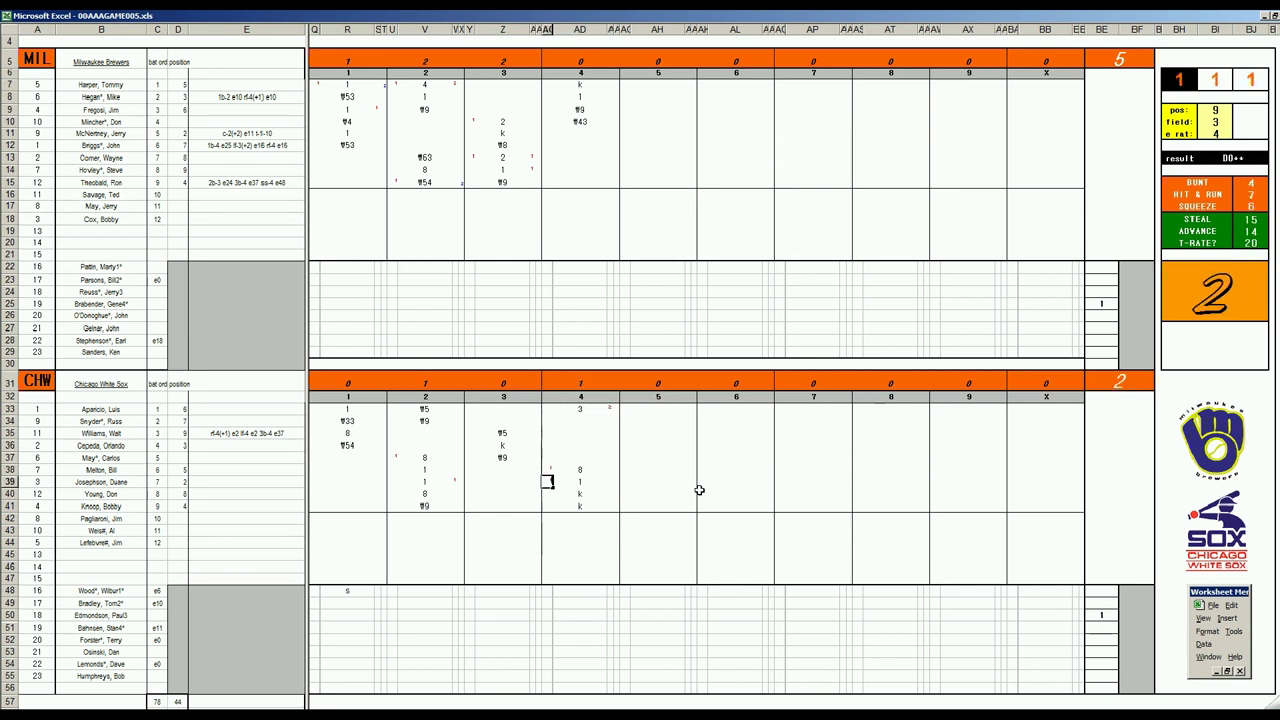
{"action": "type", "text": "1"}
{"action": "key", "text": "Return"}
Enter 8 in AD34 and k in AD35 to finish the fourth inning.
{"action": "key", "text": "Right"}
{"action": "key", "text": "Up"}
{"action": "key", "text": "Up"}
{"action": "key", "text": "Up"}
{"action": "key", "text": "Up"}
{"action": "key", "text": "Up"}
{"action": "key", "text": "Up"}
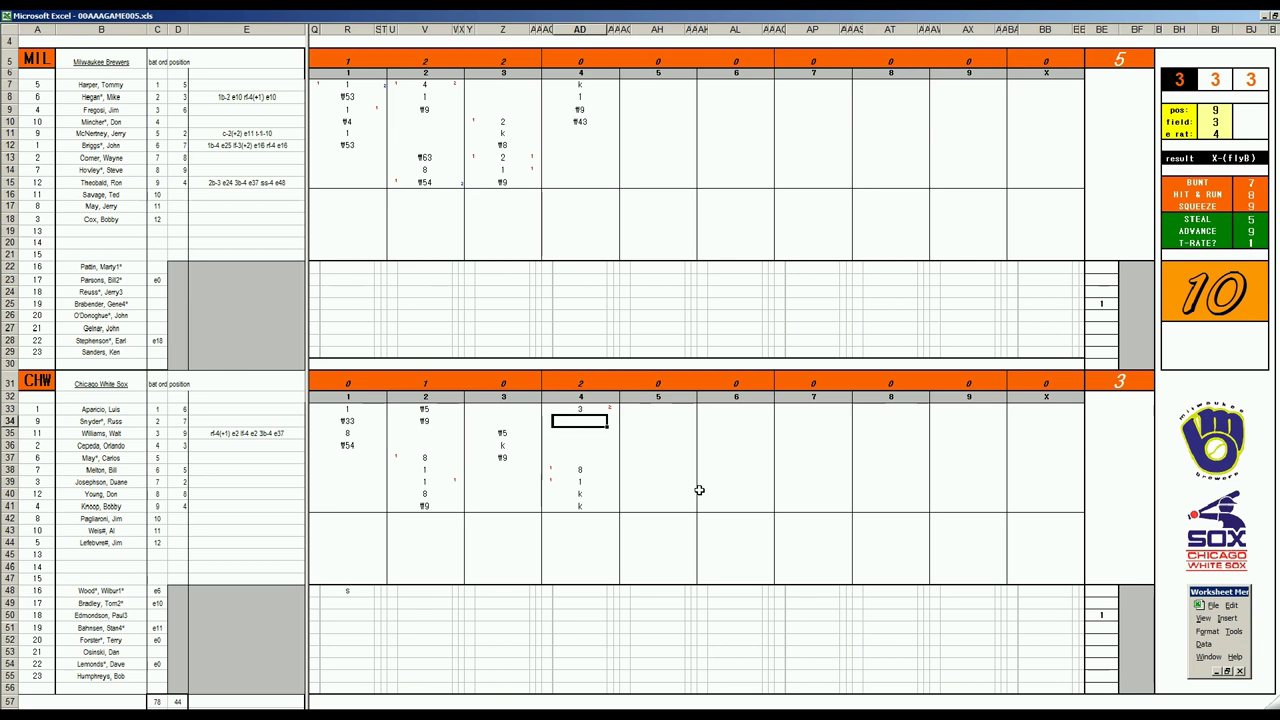
{"action": "type", "text": "8"}
{"action": "key", "text": "Return"}
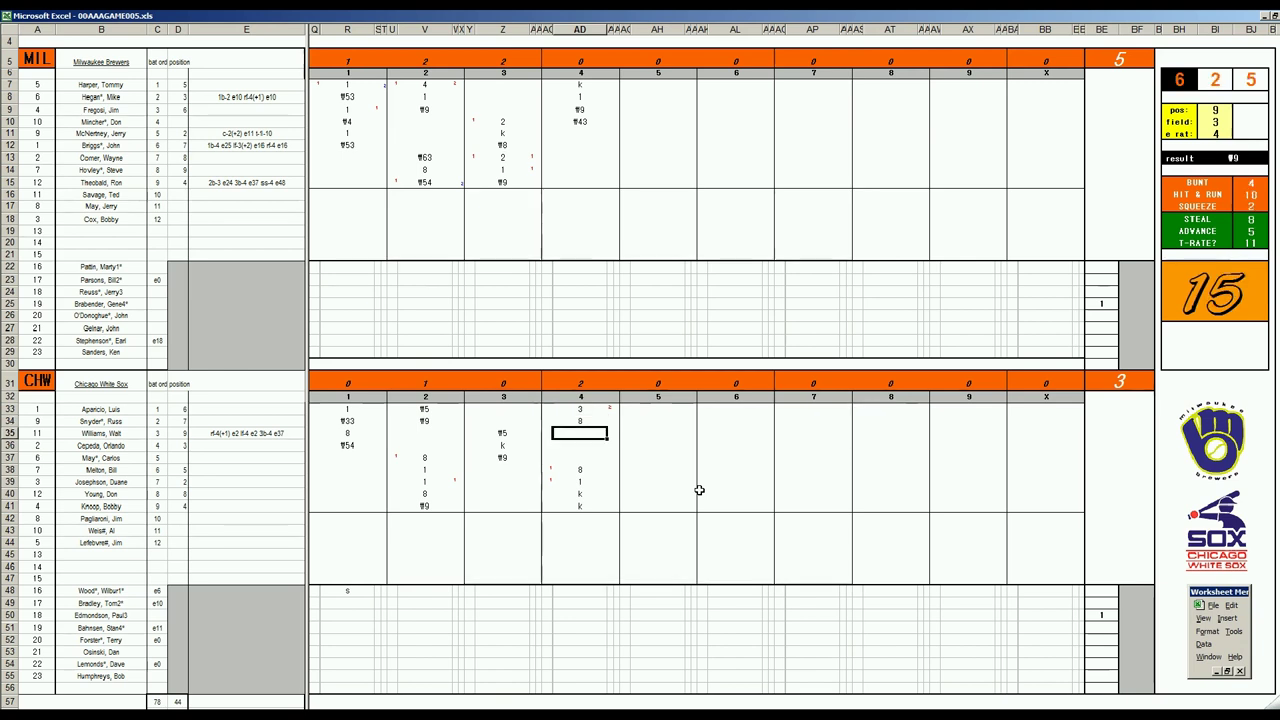
{"action": "type", "text": "k"}
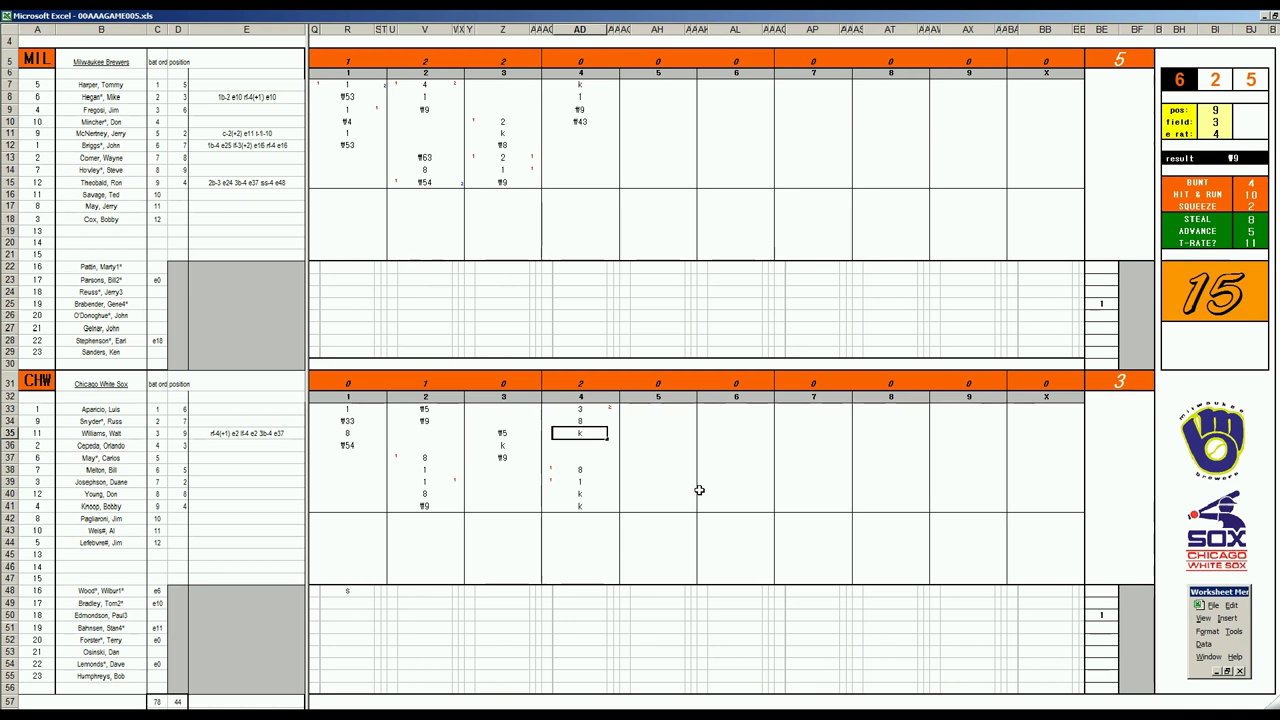
Enter ¶4, ¶4 and 1 in AH11:AH13, then ¶36 in AH14.
{"action": "left_click", "coordinate": [636, 135]}
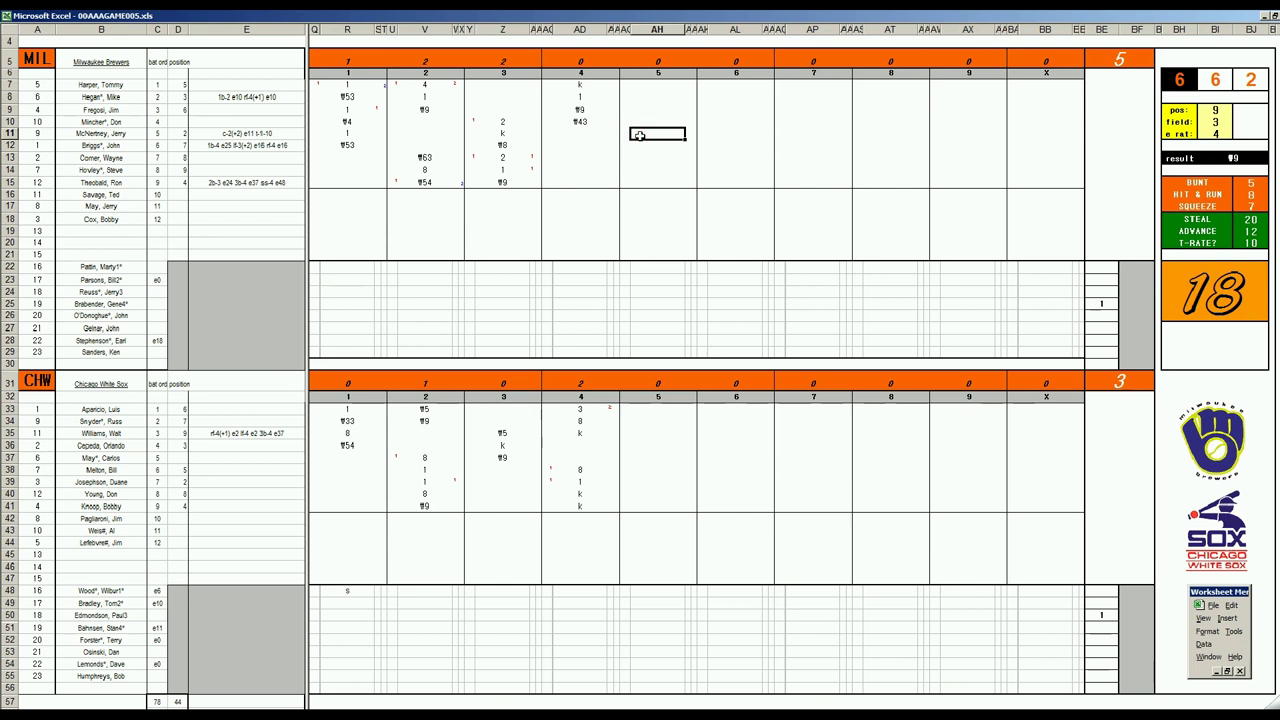
{"action": "type", "text": "f4"}
{"action": "key", "text": "Return"}
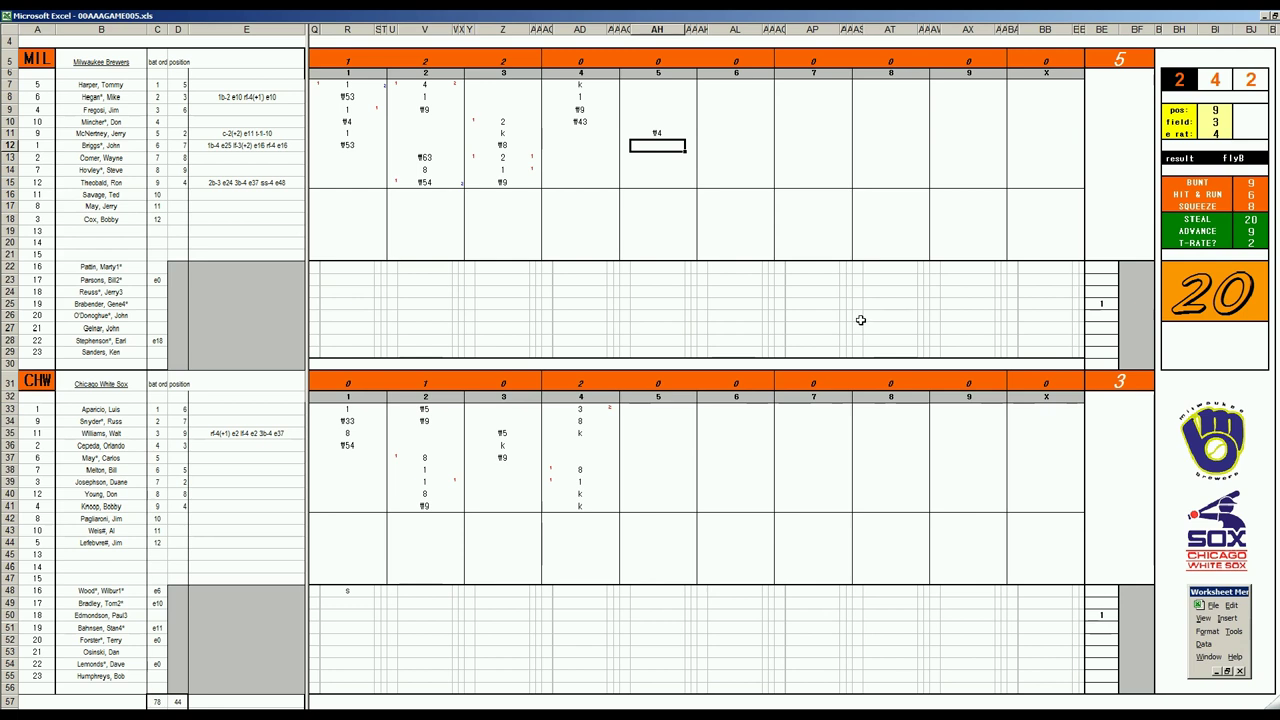
{"action": "type", "text": "f4"}
{"action": "key", "text": "Return"}
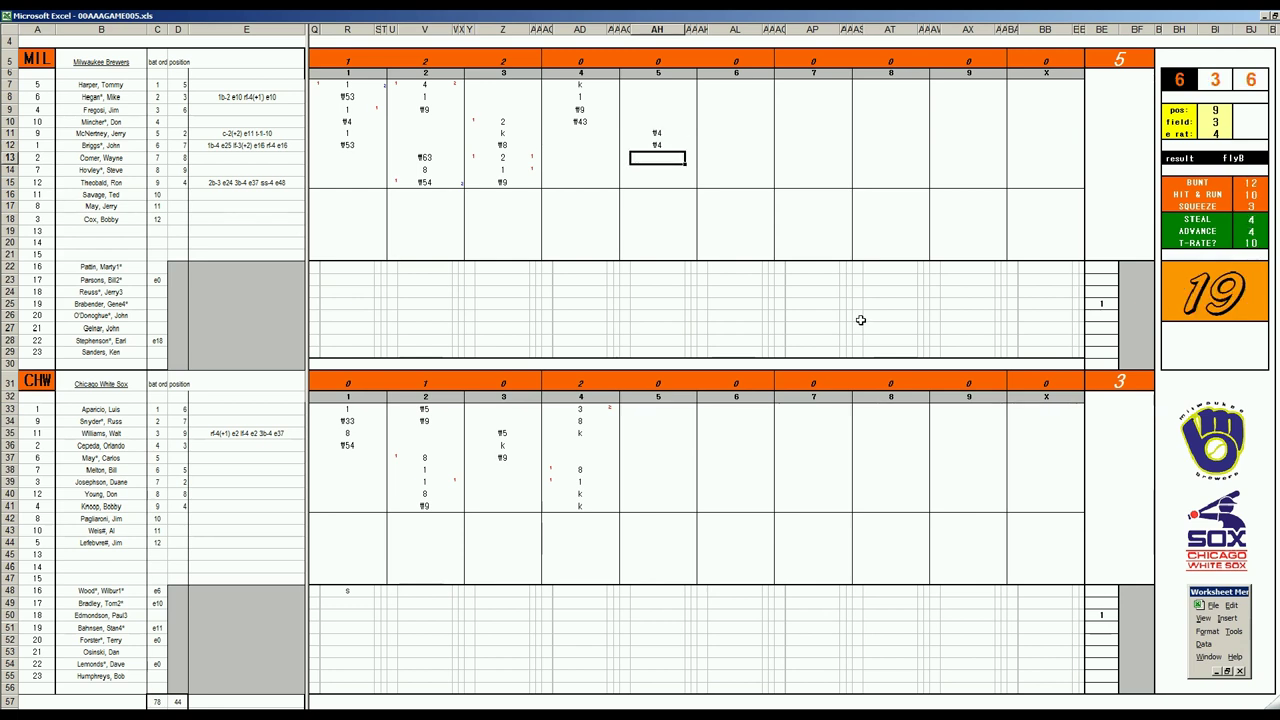
{"action": "type", "text": "1"}
{"action": "key", "text": "Return"}
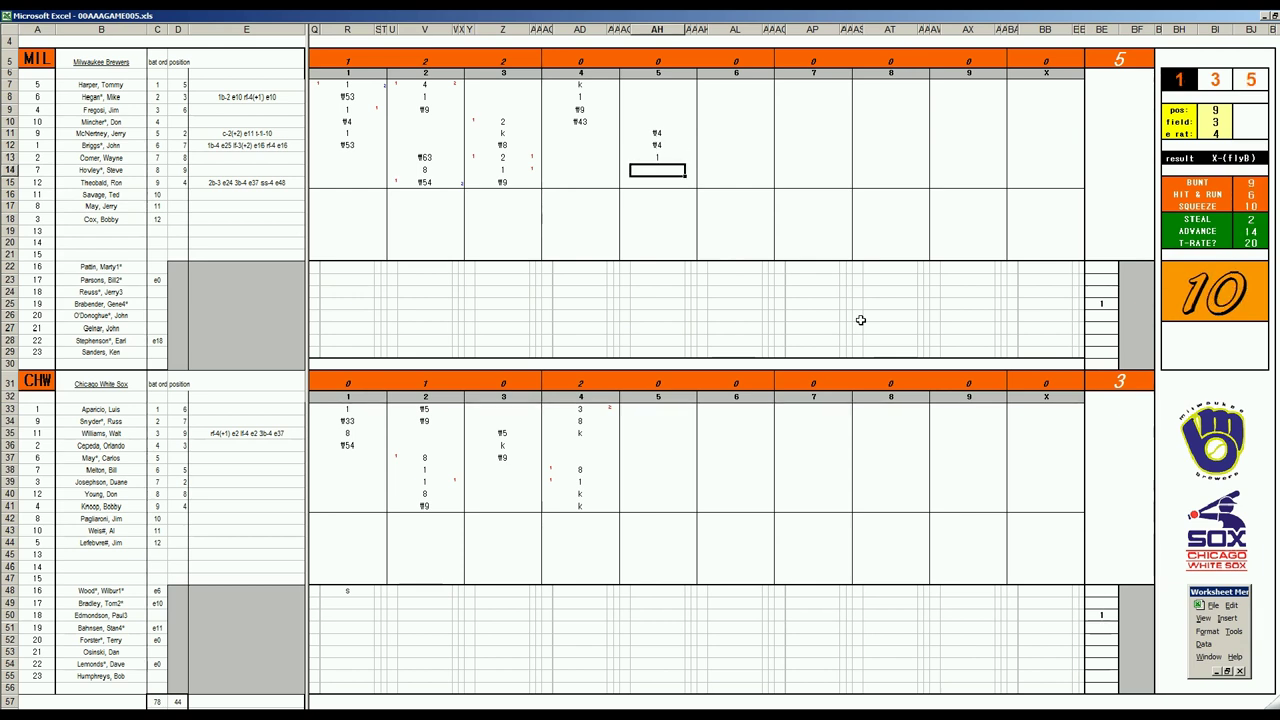
{"action": "type", "text": "f36"}
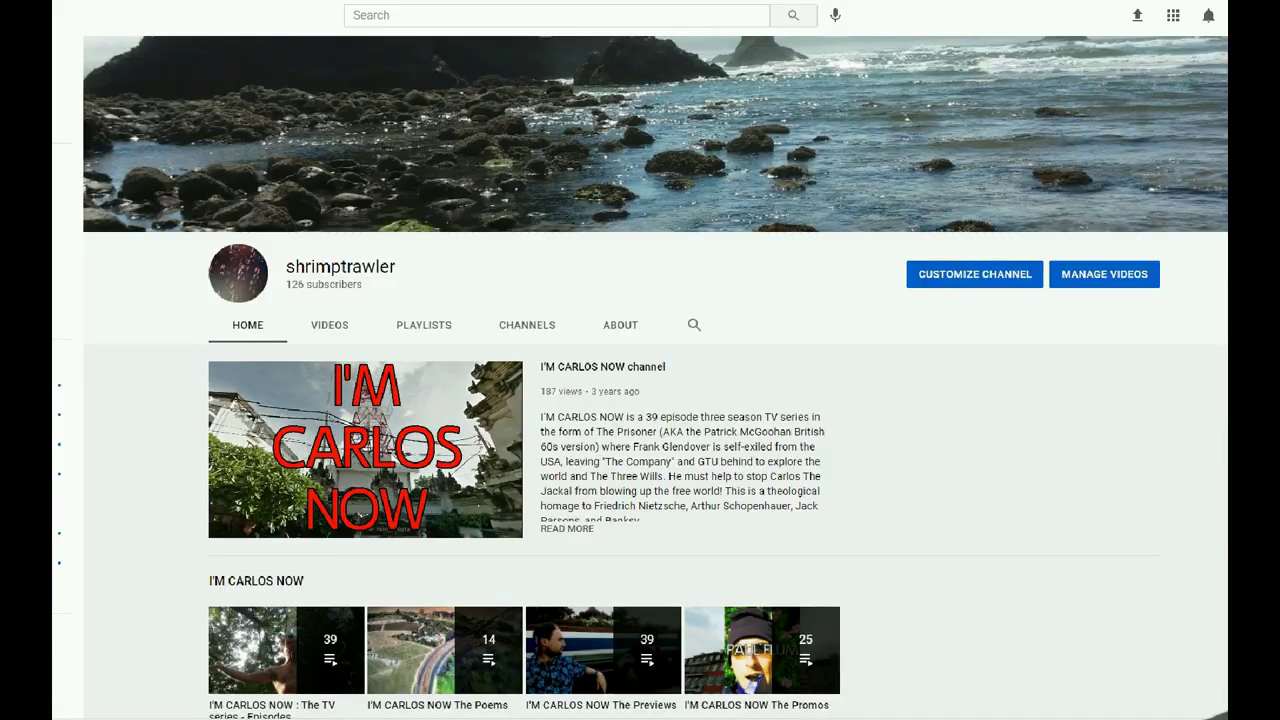
{"action": "scroll", "coordinate": [640, 400], "scroll_direction": "down", "scroll_amount": 3}
{"action": "scroll", "coordinate": [640, 400], "scroll_direction": "down", "scroll_amount": 3}
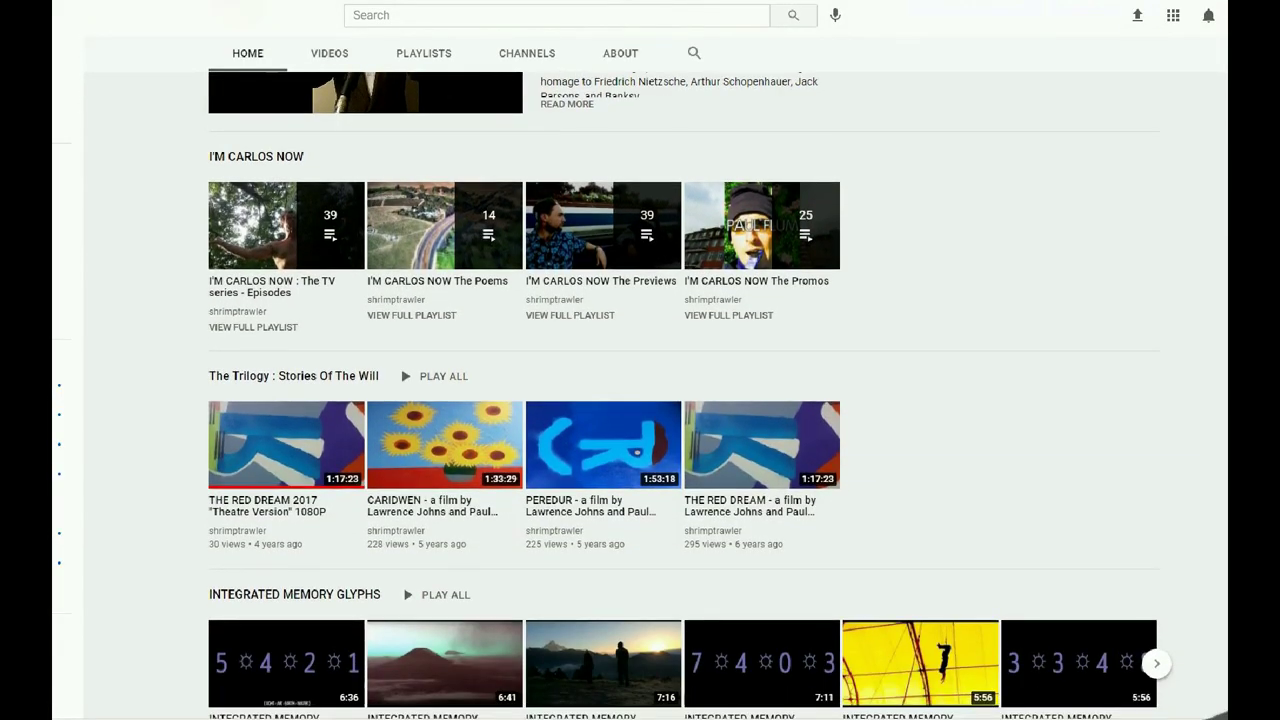
{"action": "scroll", "coordinate": [640, 400], "scroll_direction": "down", "scroll_amount": 2}
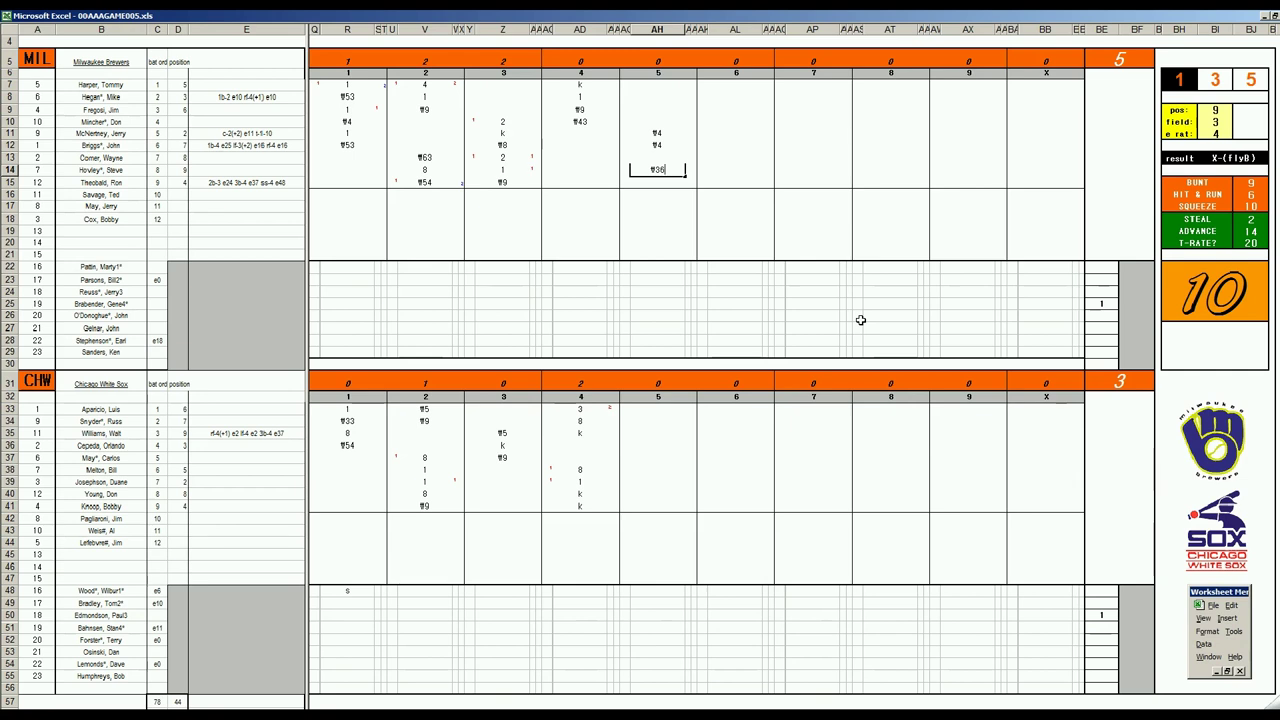
Score Chicago's fifth: k in AH36, f53 in AH37, 4 in AH38, f9 in AH39.
{"action": "left_click", "coordinate": [655, 447]}
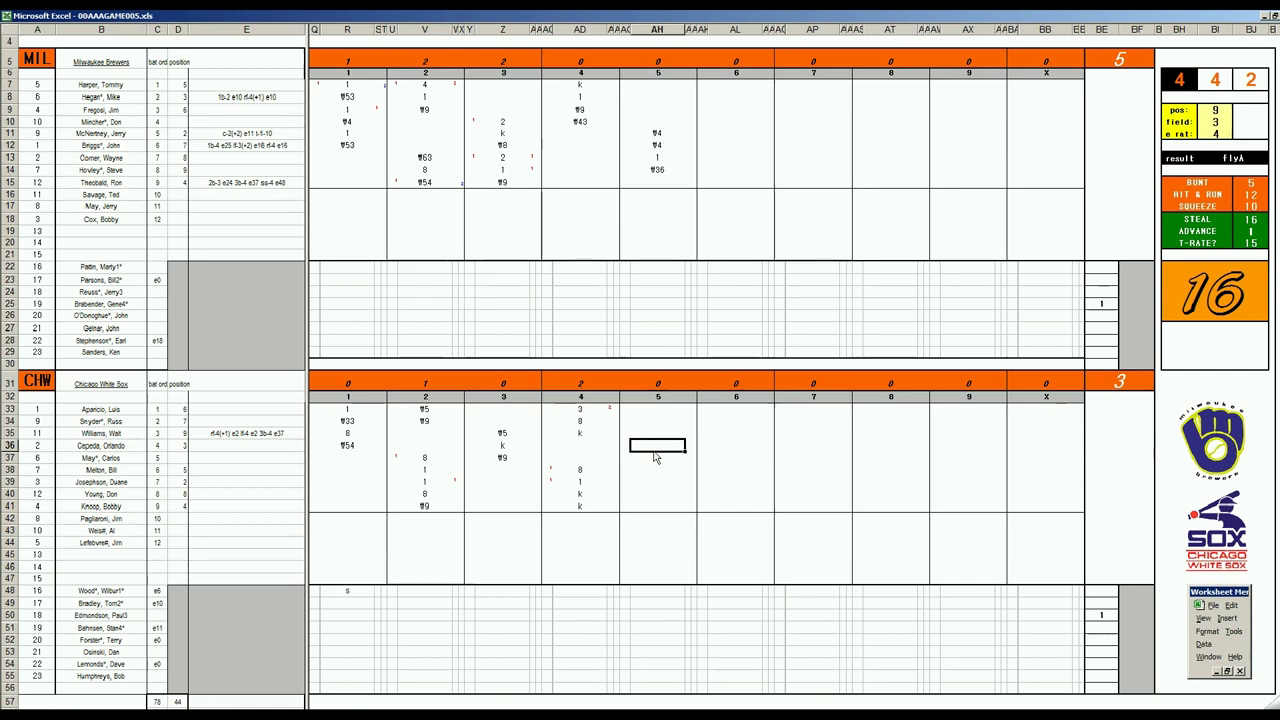
{"action": "type", "text": "k"}
{"action": "key", "text": "Return"}
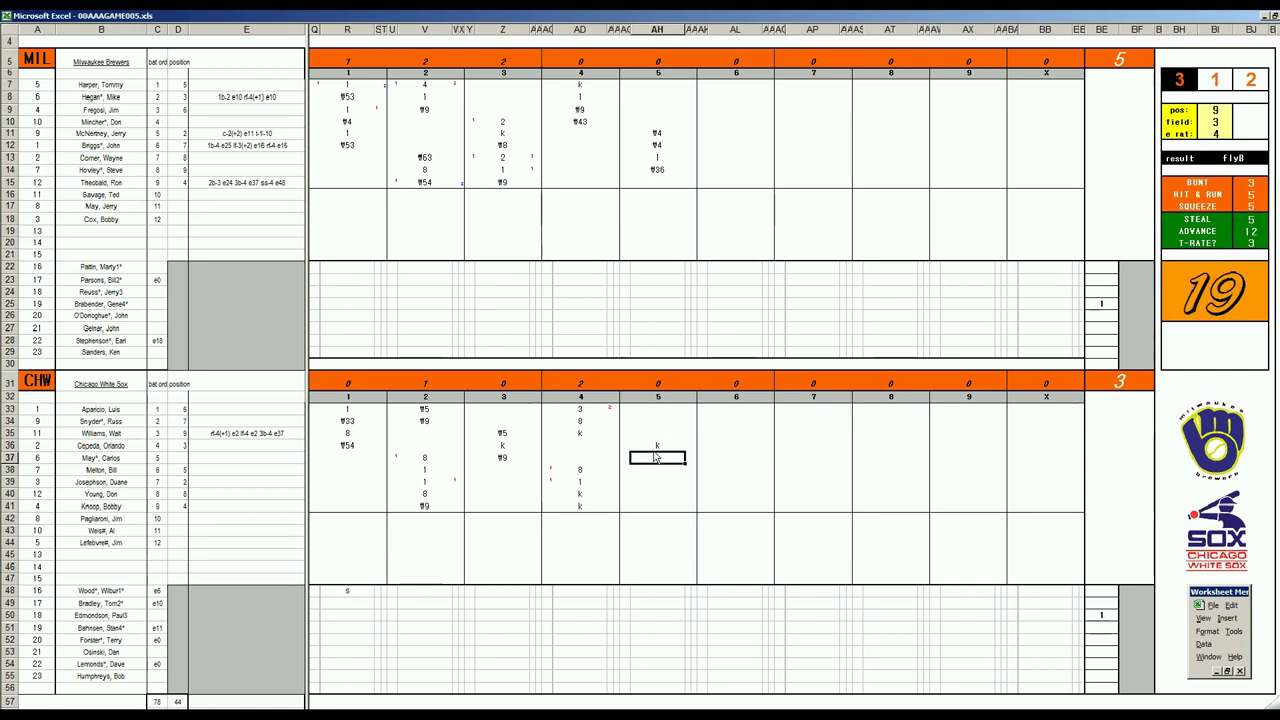
{"action": "type", "text": "f53"}
{"action": "key", "text": "Return"}
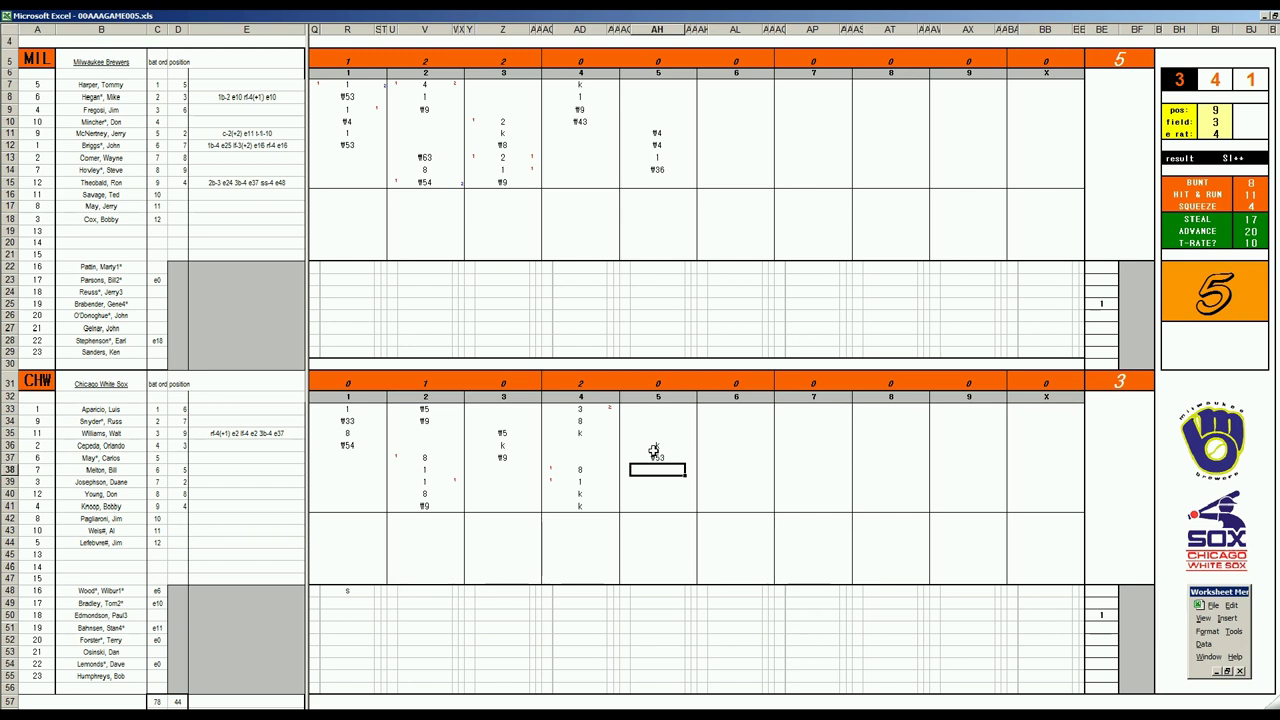
{"action": "type", "text": "4"}
{"action": "key", "text": "Return"}
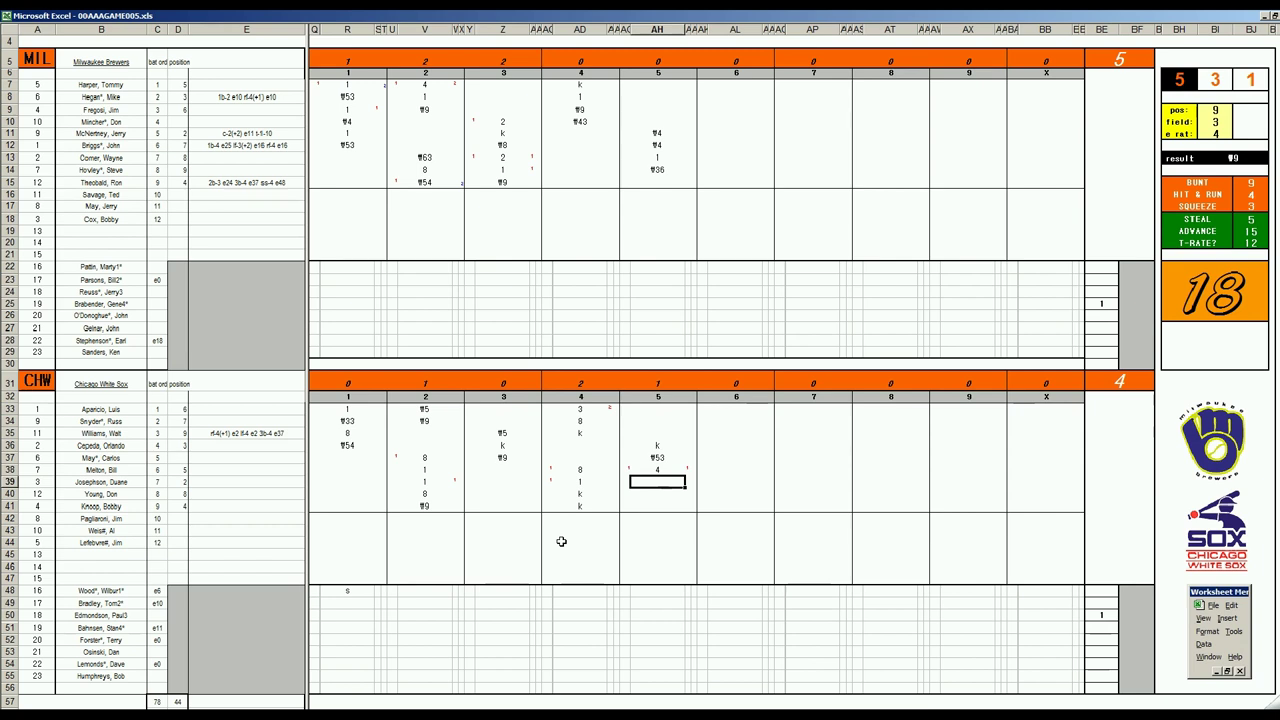
{"action": "type", "text": "f9"}
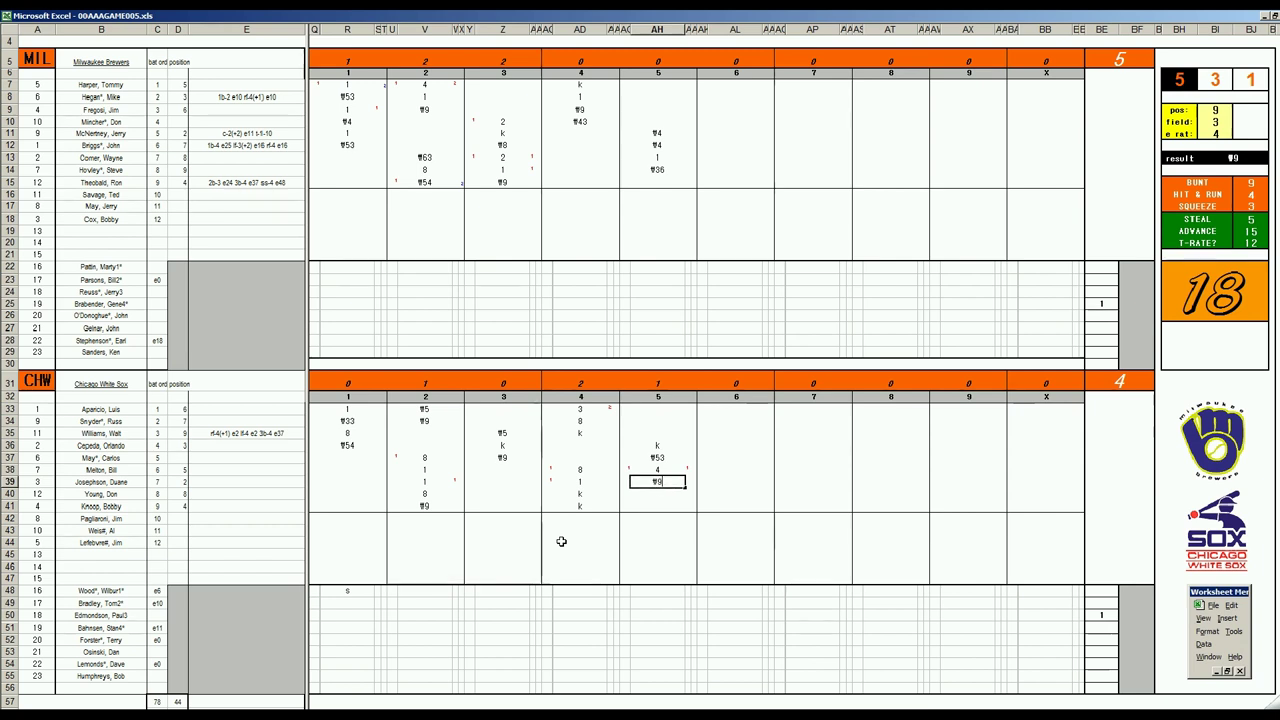
Enter 8 in AL15 and AL7, and give Chicago's starter 5 innings pitched in BF50.
{"action": "left_click", "coordinate": [729, 183]}
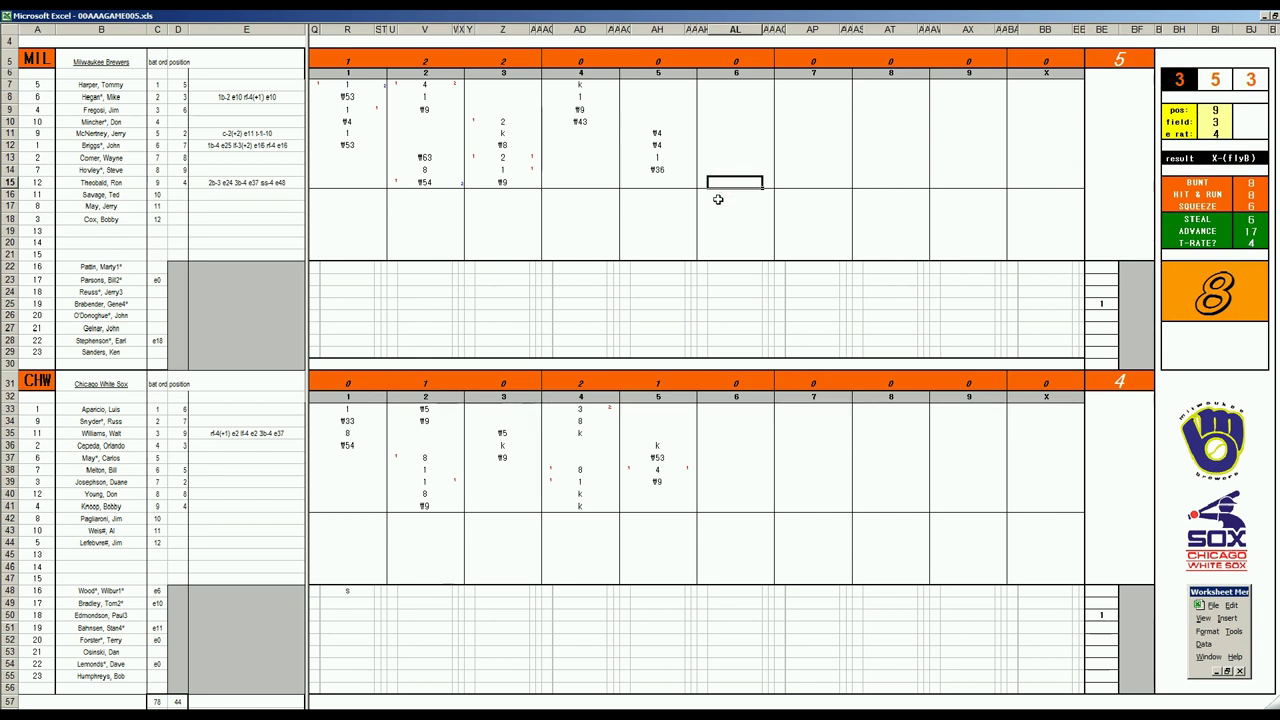
{"action": "type", "text": "8"}
{"action": "key", "text": "Return"}
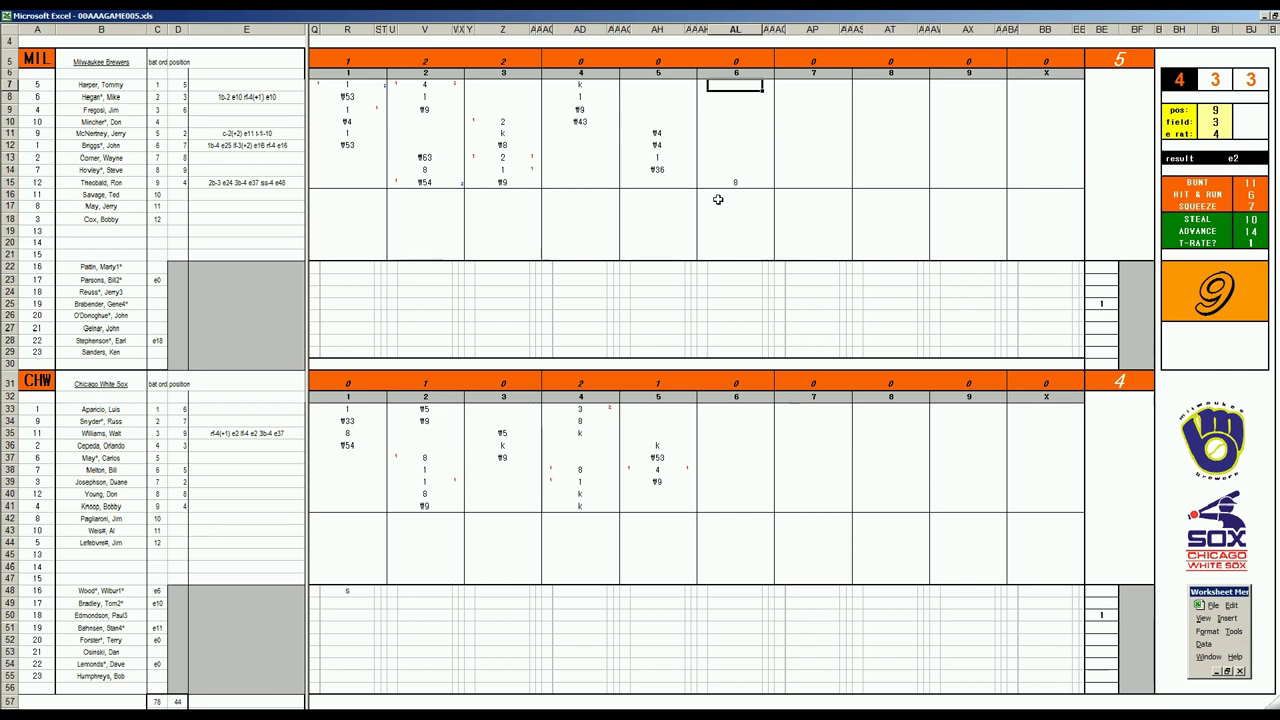
{"action": "type", "text": "8"}
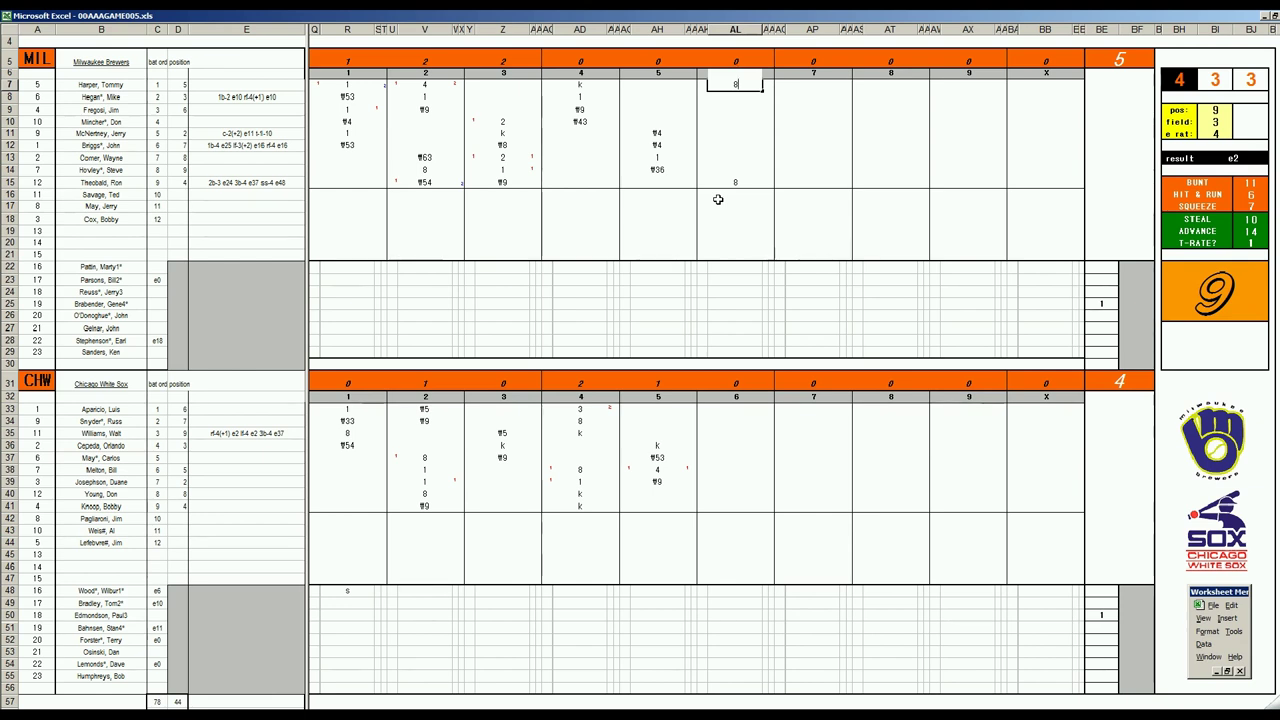
{"action": "left_click", "coordinate": [1127, 617]}
{"action": "key", "text": "F9"}
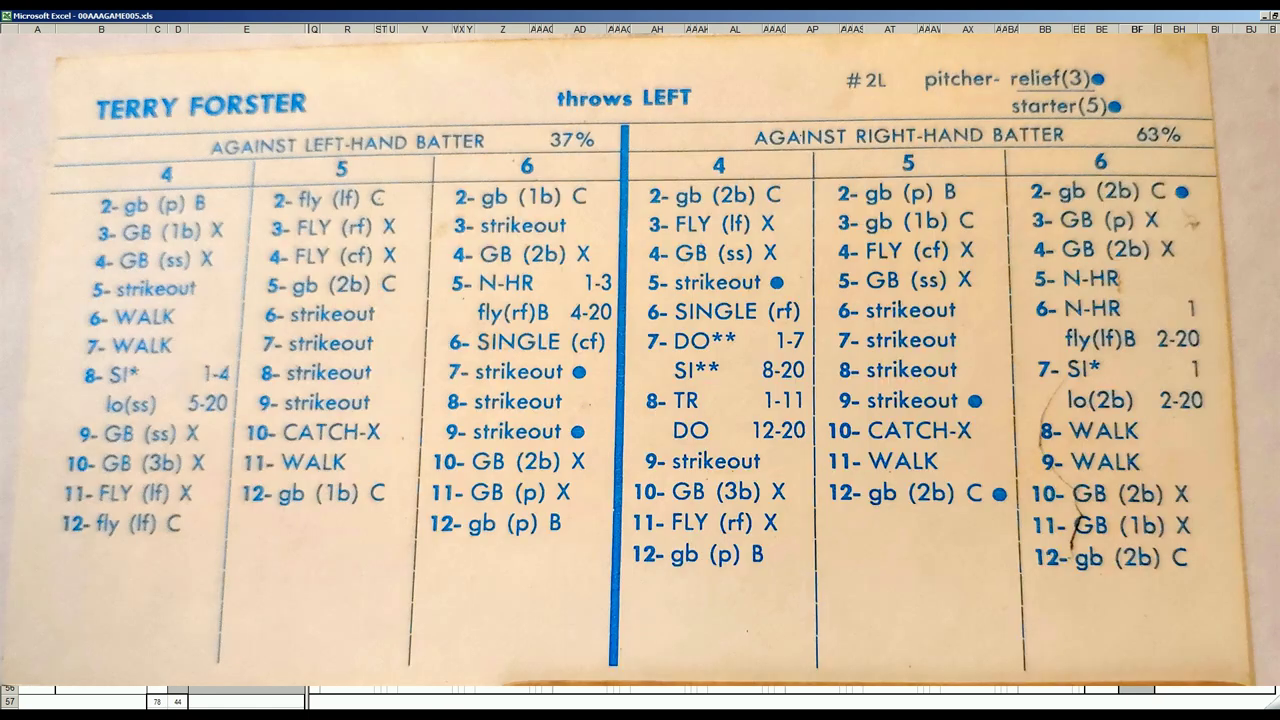
{"action": "left_click", "coordinate": [1101, 400]}
{"action": "left_click", "coordinate": [735, 400]}
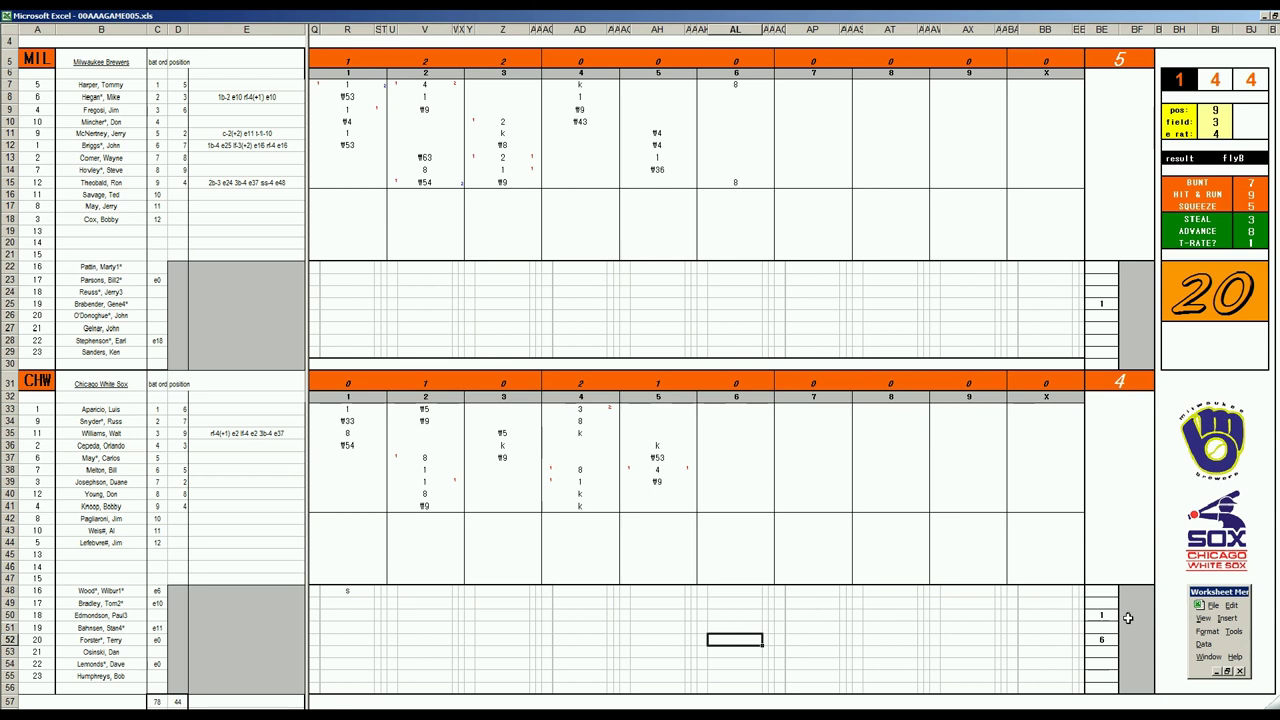
Mark the reliever with mh in AL52.
{"action": "type", "text": "mh"}
{"action": "left_click", "coordinate": [735, 86]}
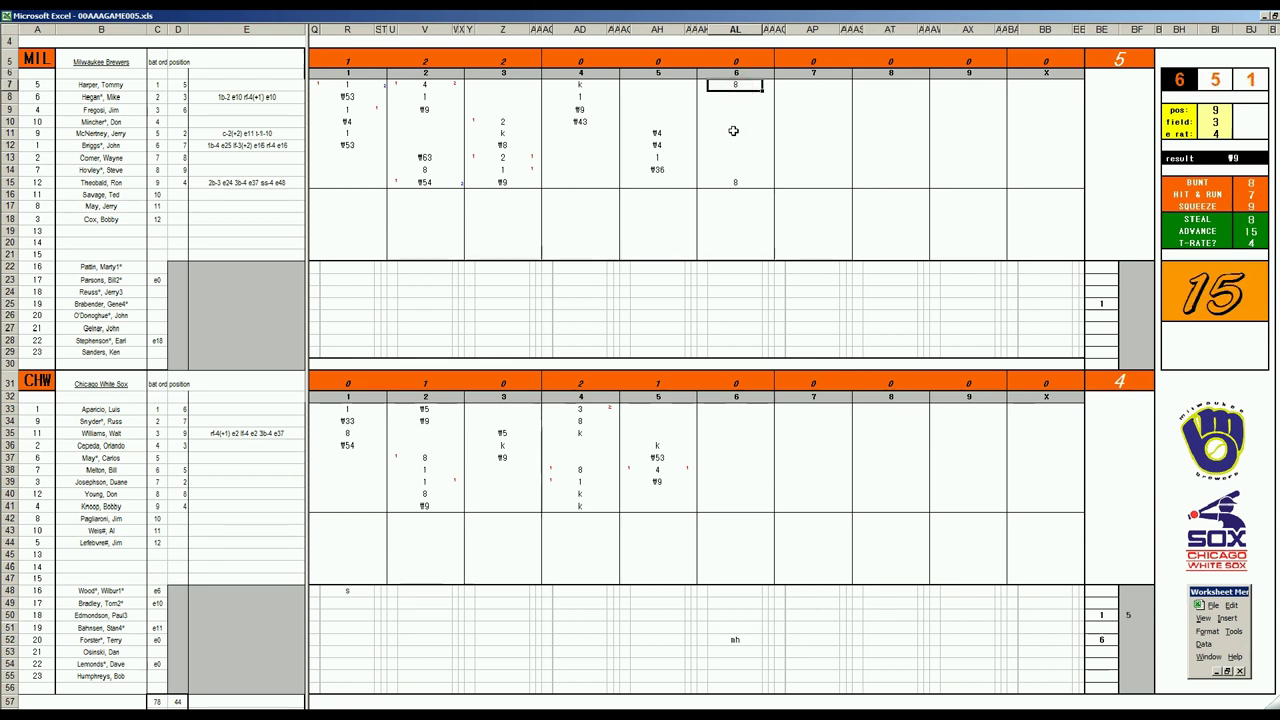
{"action": "key", "text": "Return"}
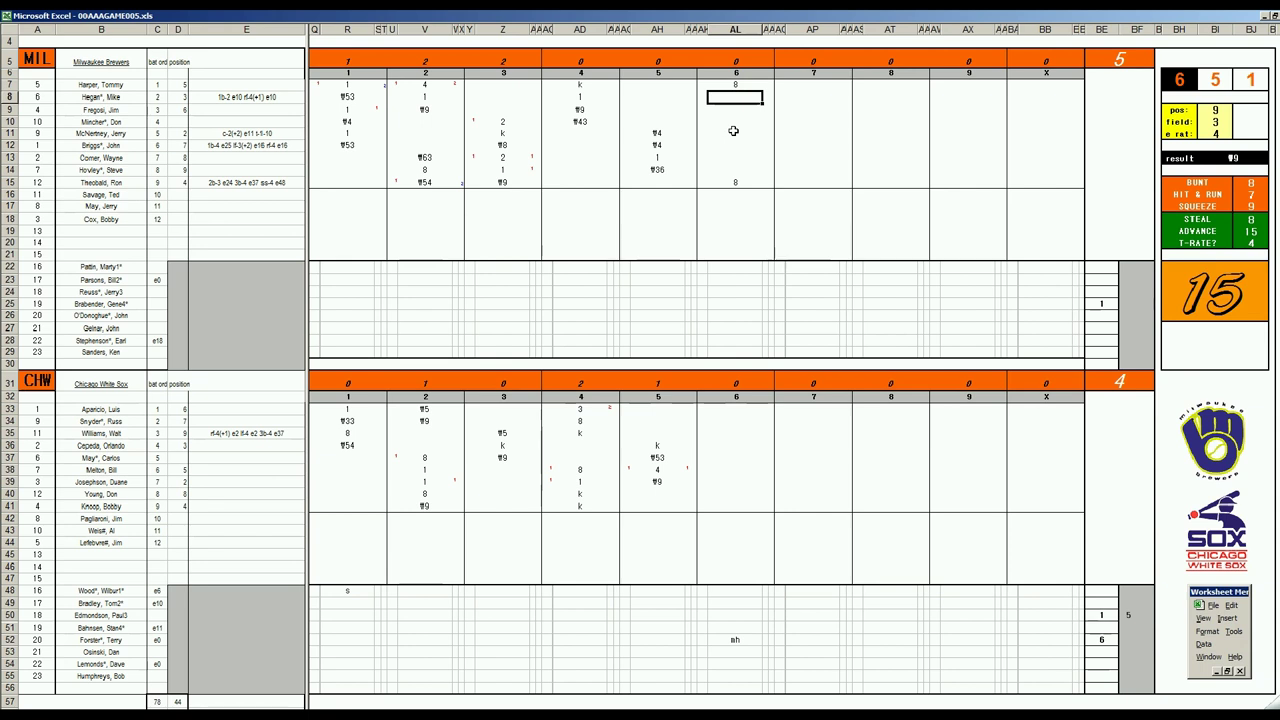
Record 1 in AL8, #643 in AL9 and the 53 fly out in AL16.
{"action": "type", "text": "1"}
{"action": "key", "text": "Return"}
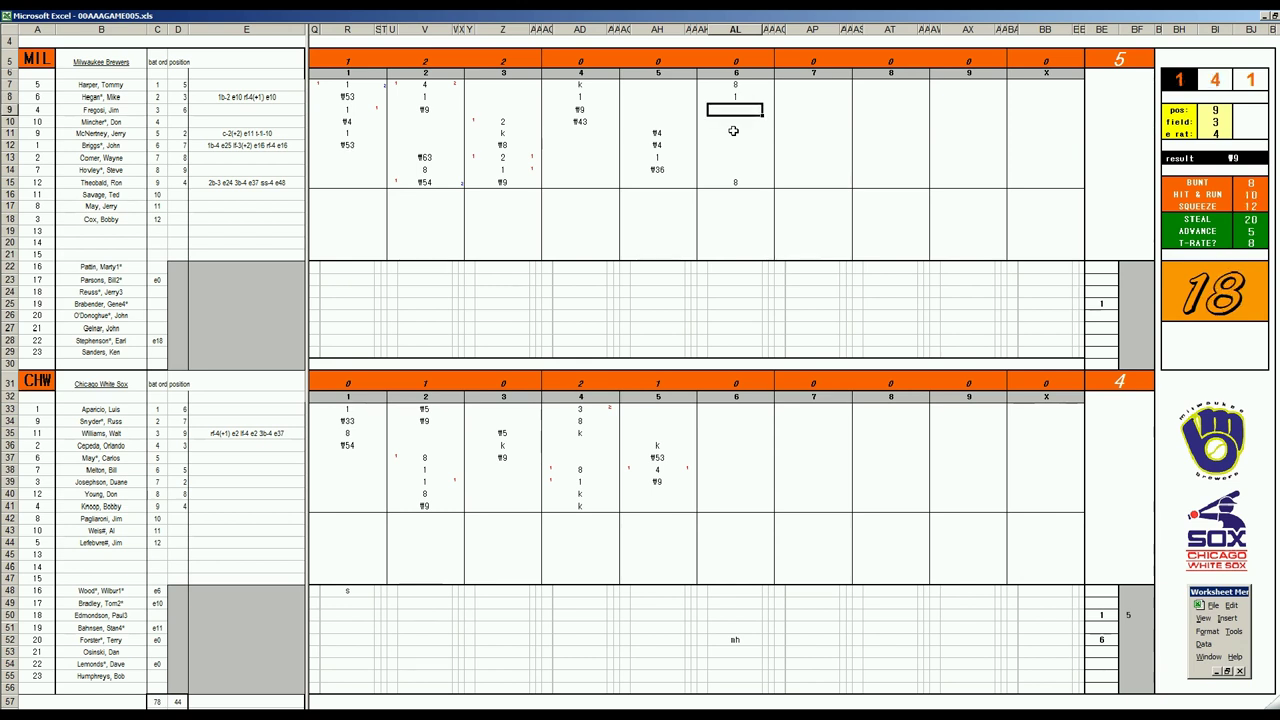
{"action": "type", "text": "#643"}
{"action": "key", "text": "Return"}
{"action": "key", "text": "Down"}
{"action": "key", "text": "Down"}
{"action": "key", "text": "Down"}
{"action": "key", "text": "Left"}
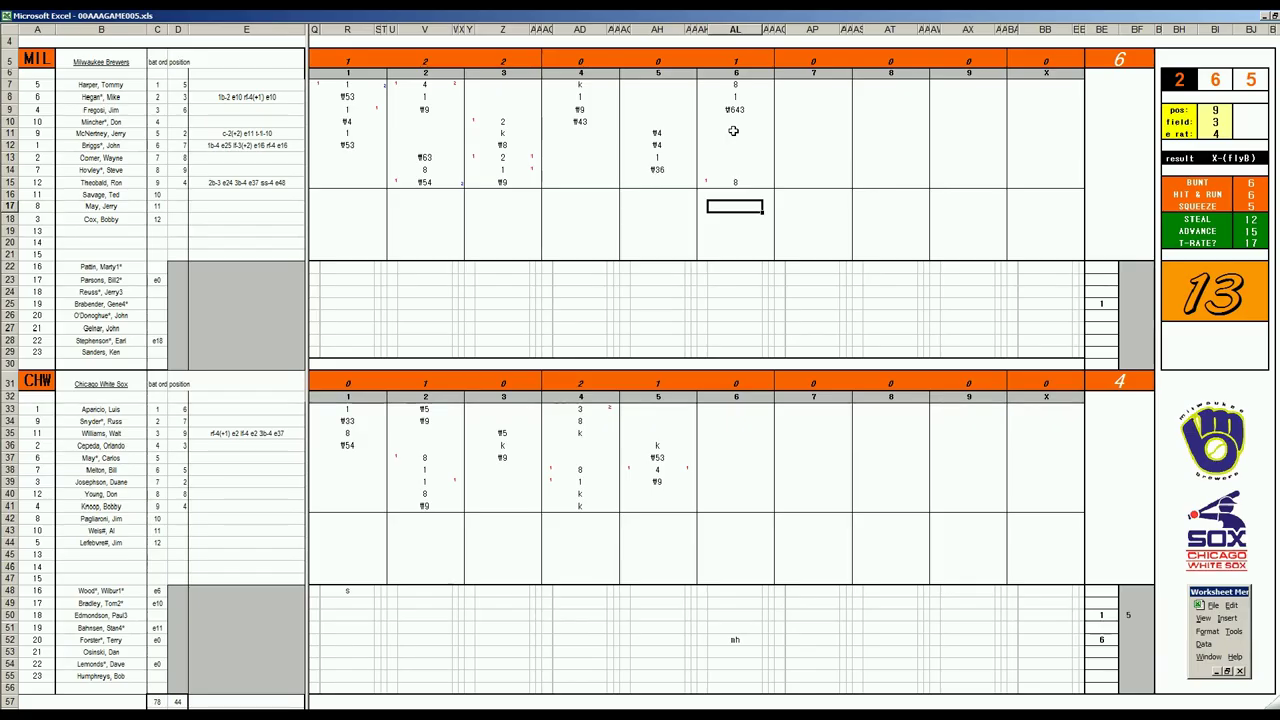
{"action": "key", "text": "Up"}
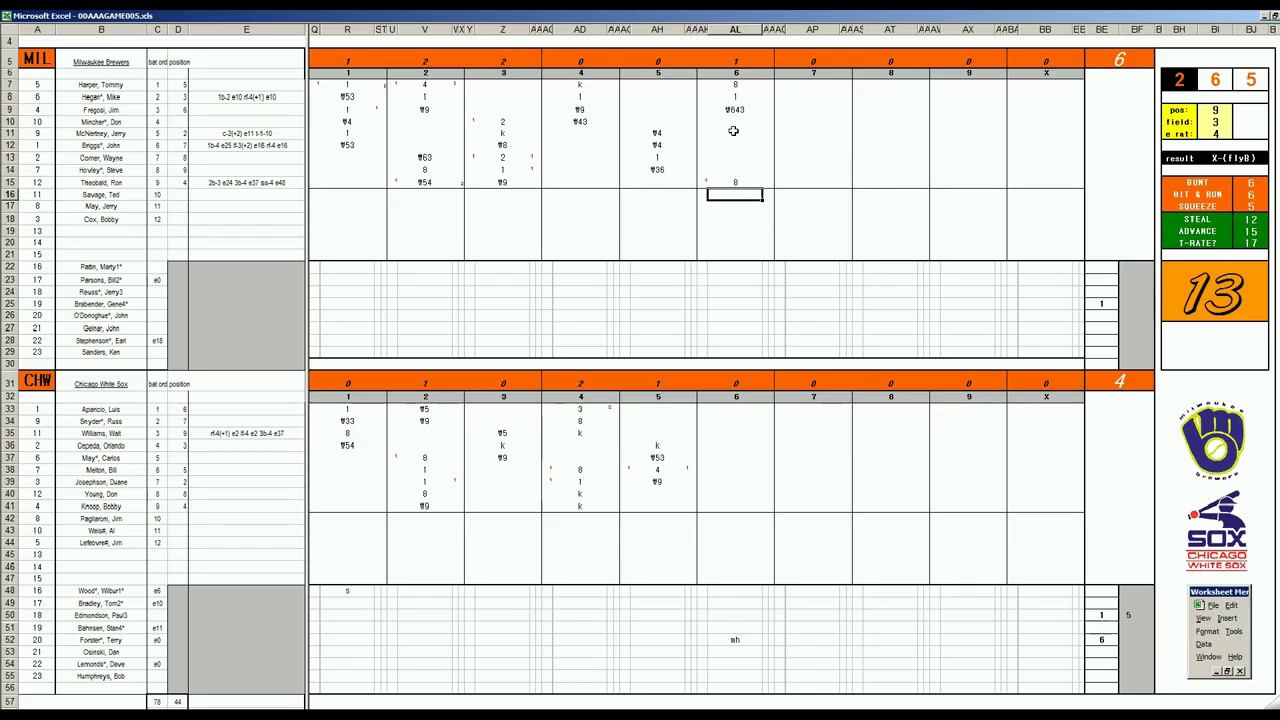
{"action": "type", "text": "ⱻ53"}
Log 1 in AL40, a strikeout in AL41 and 8 in AL33 for the White Sox sixth.
{"action": "left_click", "coordinate": [735, 492]}
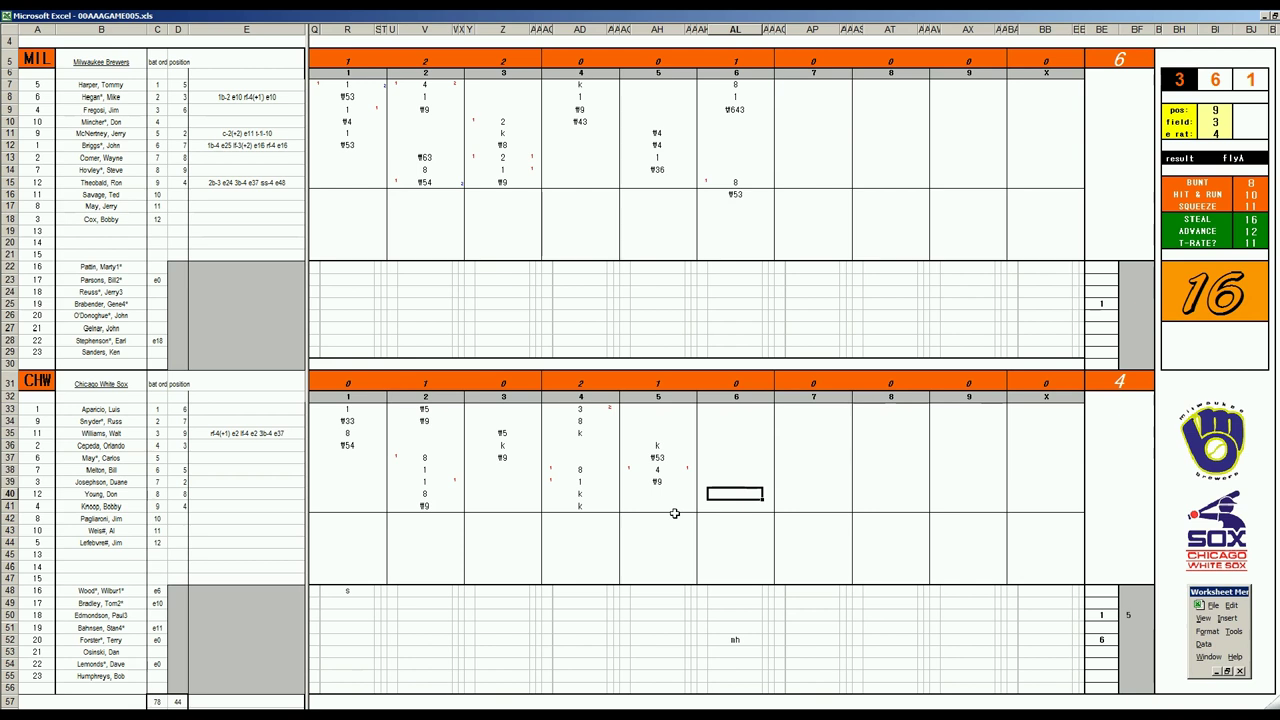
{"action": "type", "text": "1"}
{"action": "key", "text": "Return"}
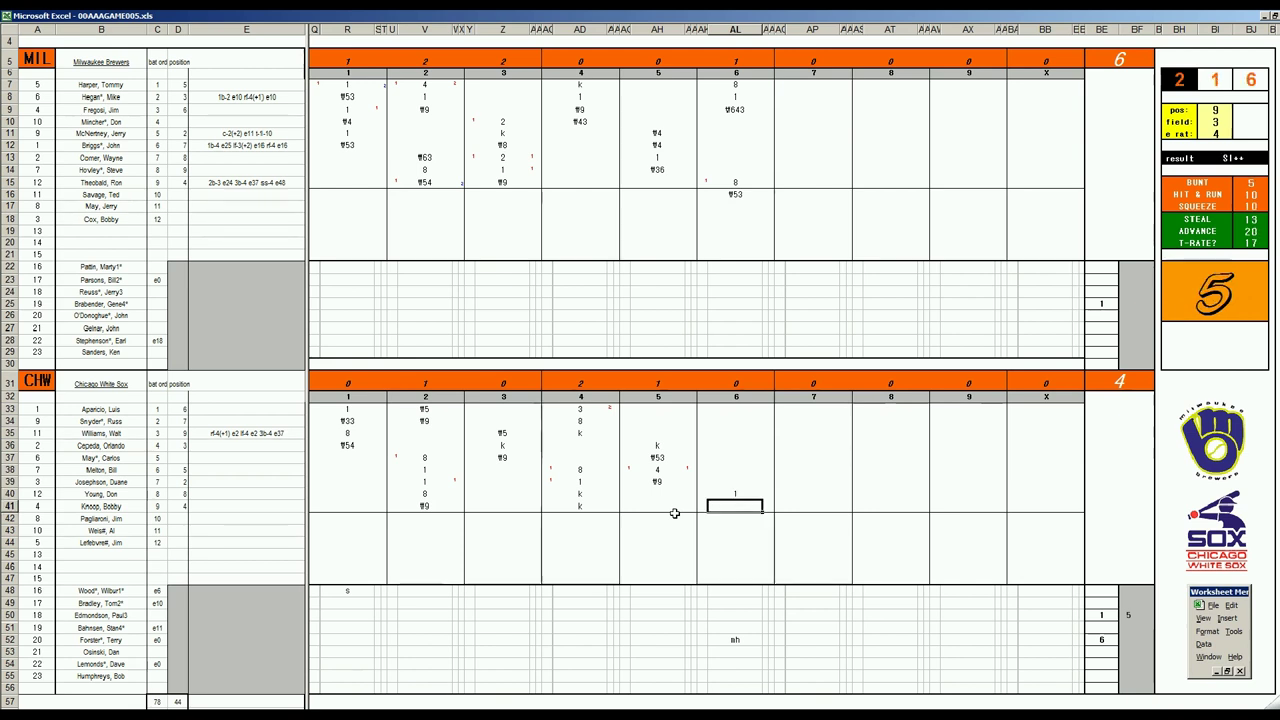
{"action": "type", "text": "k"}
{"action": "key", "text": "Return"}
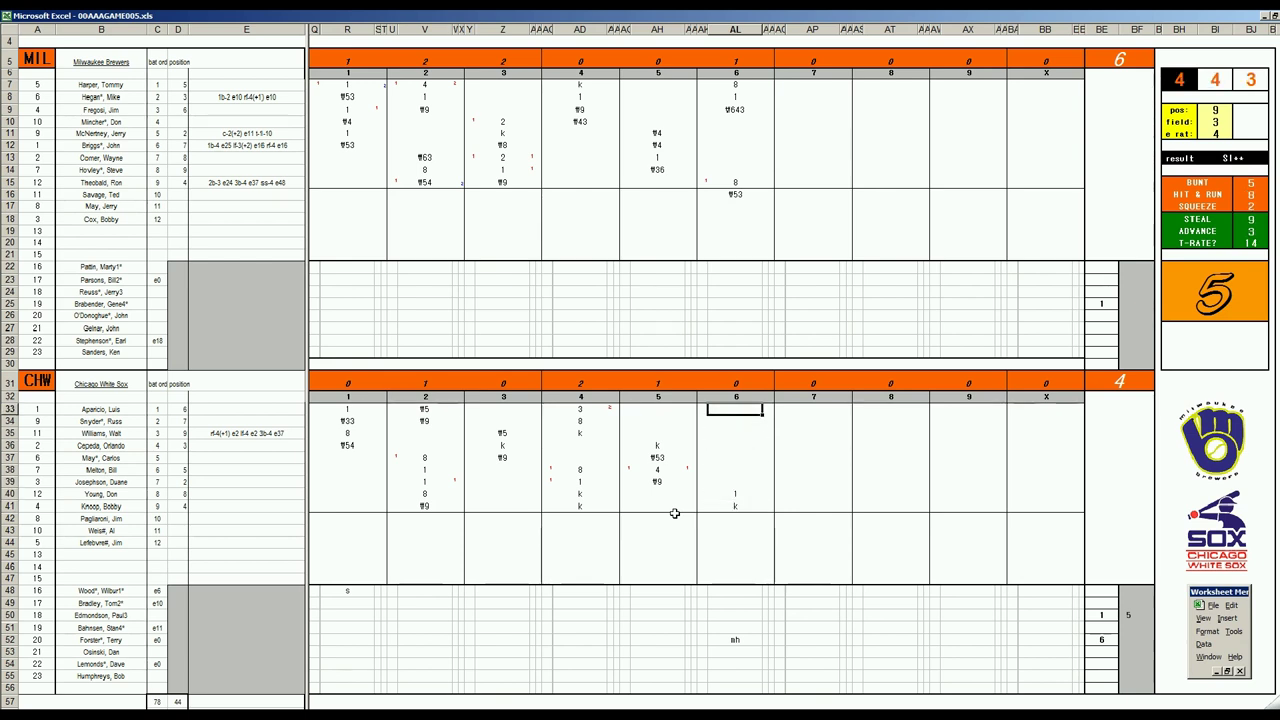
{"action": "type", "text": "8"}
{"action": "left_click", "coordinate": [1122, 307]}
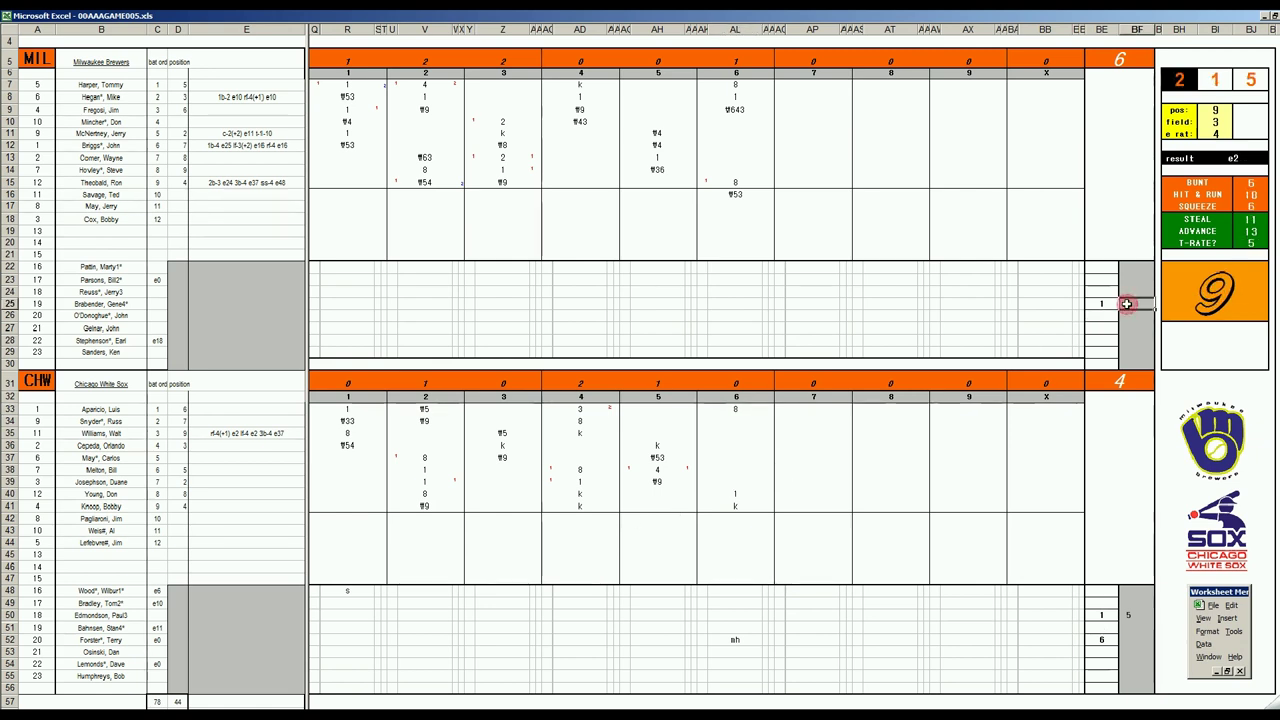
Credit Milwaukee's starter with 5 1/3 innings and enter the reliever at inning 6.
{"action": "type", "text": "16/3"}
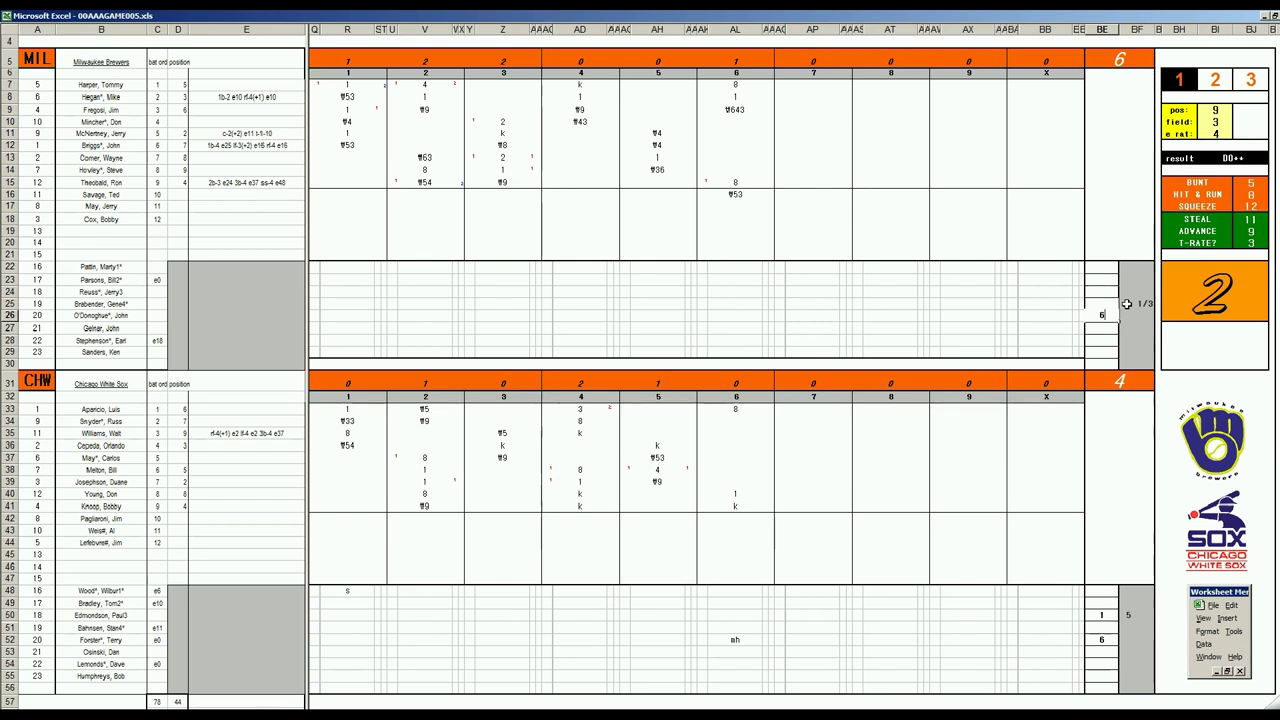
{"action": "key", "text": "Return"}
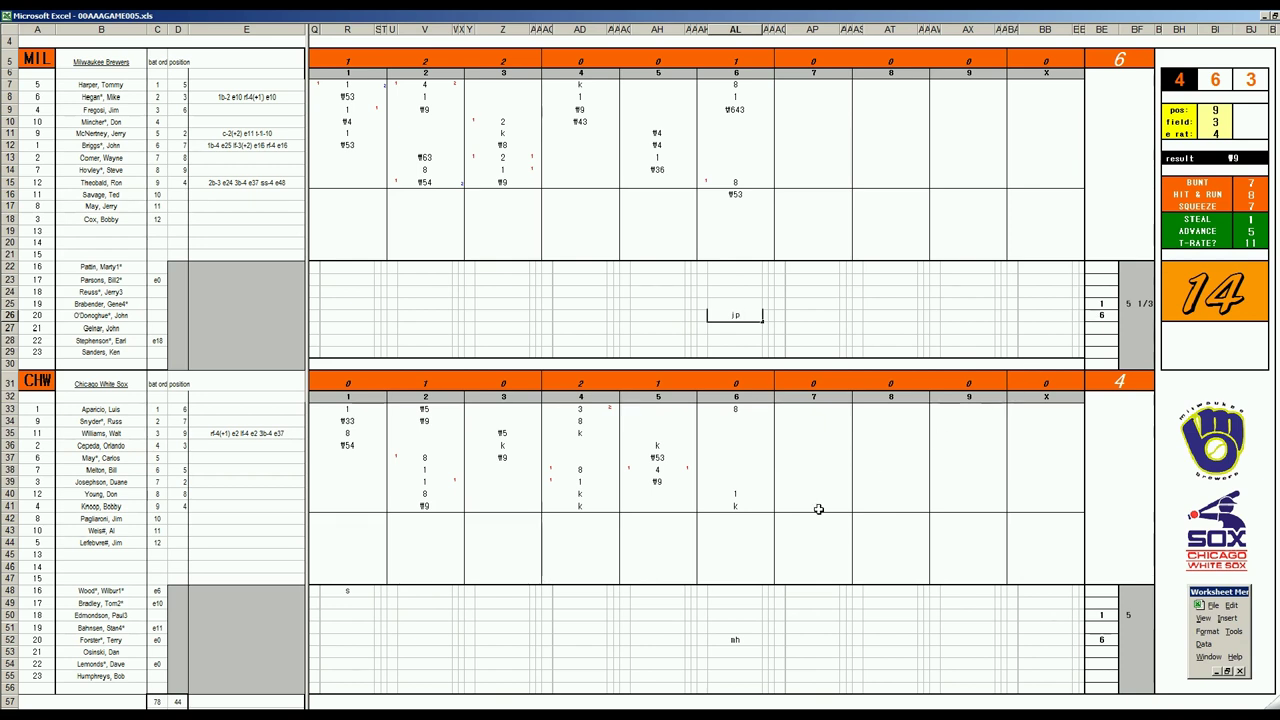
Enter k in AL42 and the f7 fly out in AL35.
{"action": "left_click", "coordinate": [736, 518]}
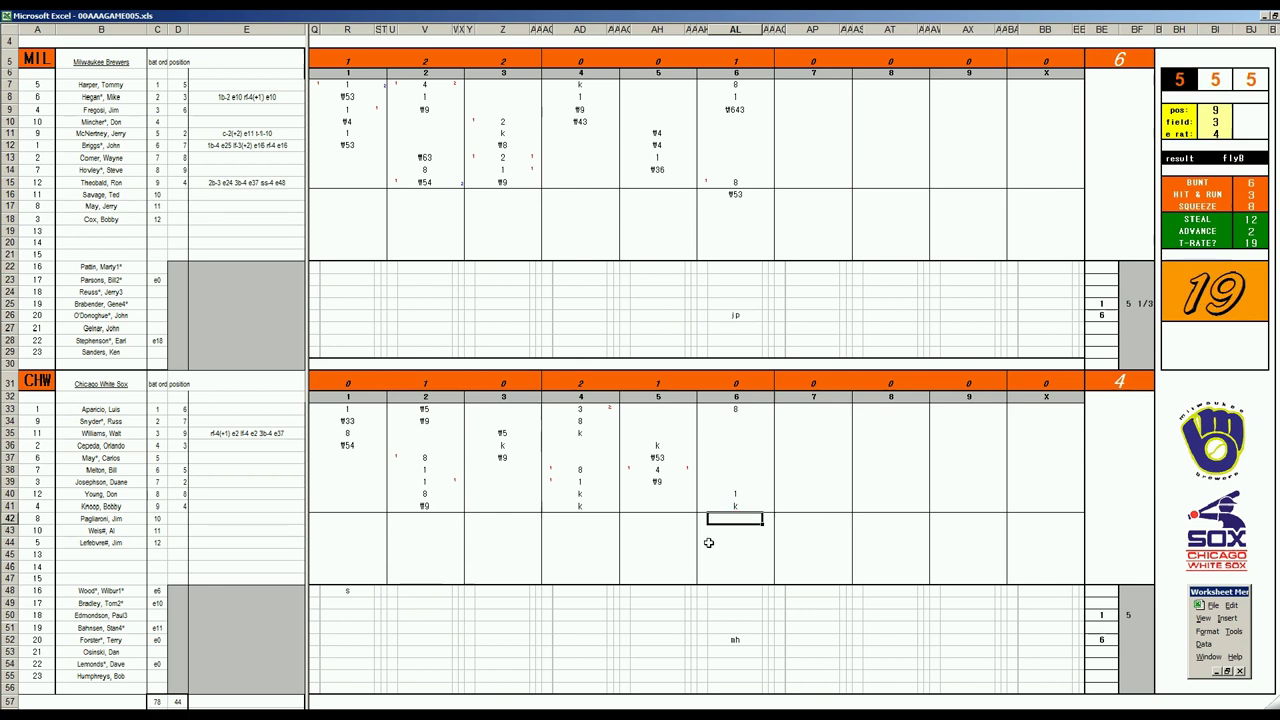
{"action": "type", "text": "k"}
{"action": "key", "text": "Up"}
{"action": "key", "text": "Up"}
{"action": "key", "text": "Up"}
{"action": "key", "text": "Up"}
{"action": "key", "text": "Up"}
{"action": "key", "text": "Up"}
{"action": "key", "text": "Up"}
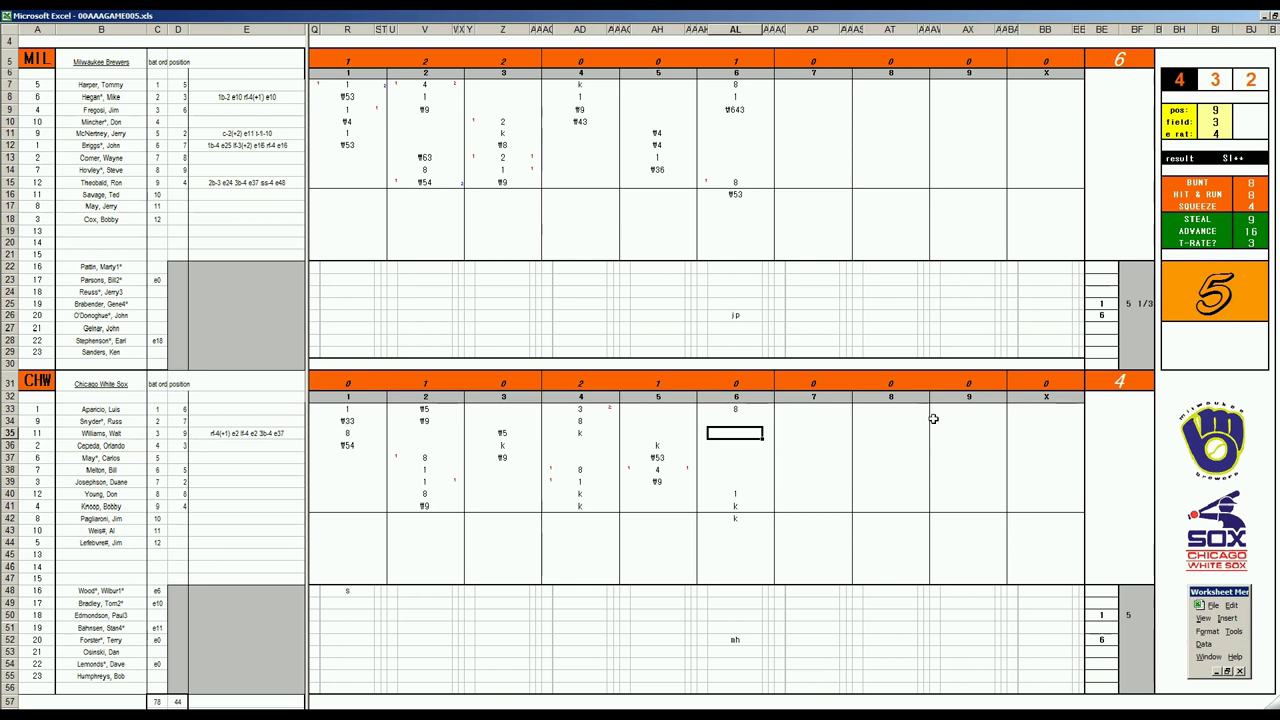
{"action": "type", "text": "f7"}
Log 8 in AP11, 8 in AP18 and k in AP13 for Milwaukee's seventh.
{"action": "left_click", "coordinate": [808, 130]}
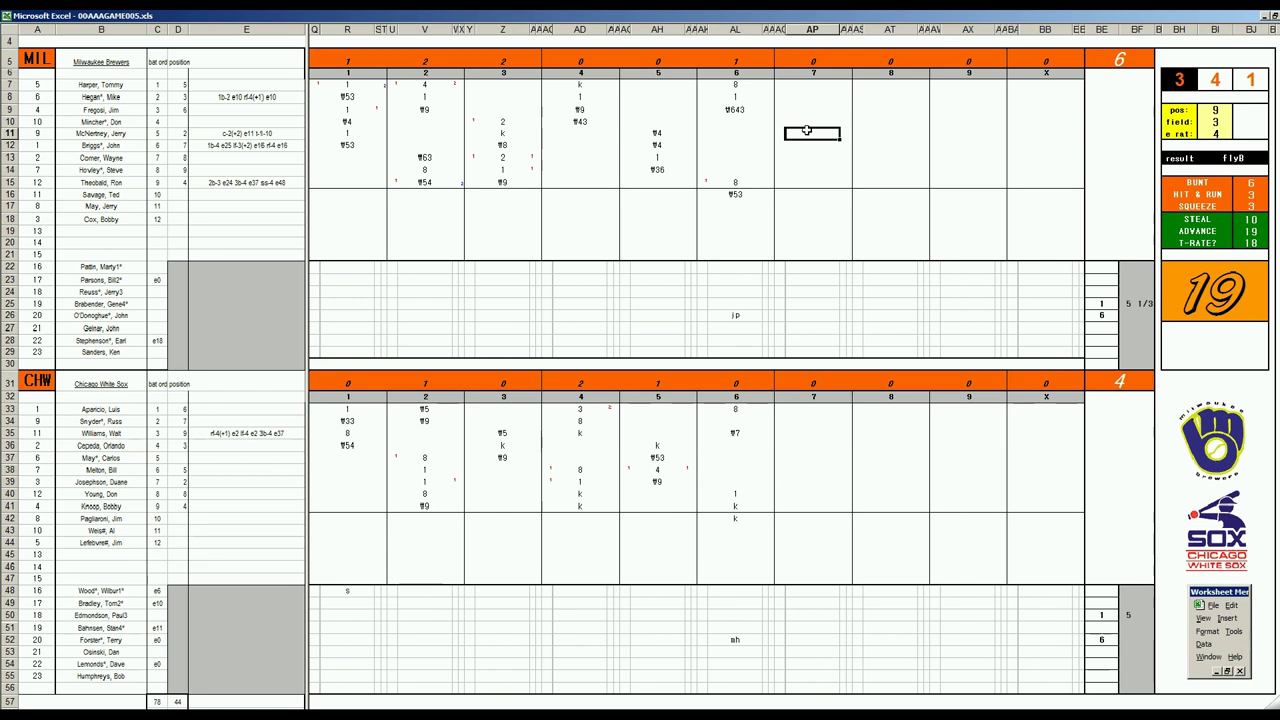
{"action": "key", "text": "Return"}
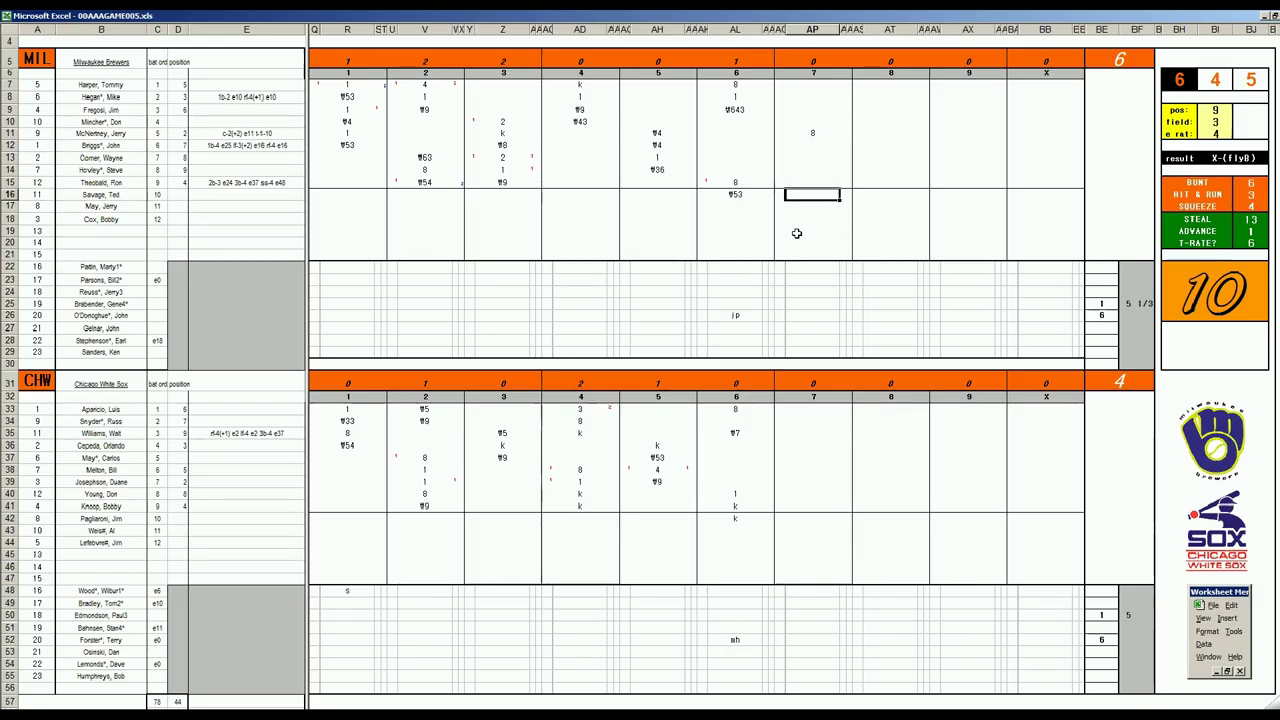
{"action": "key", "text": "Down"}
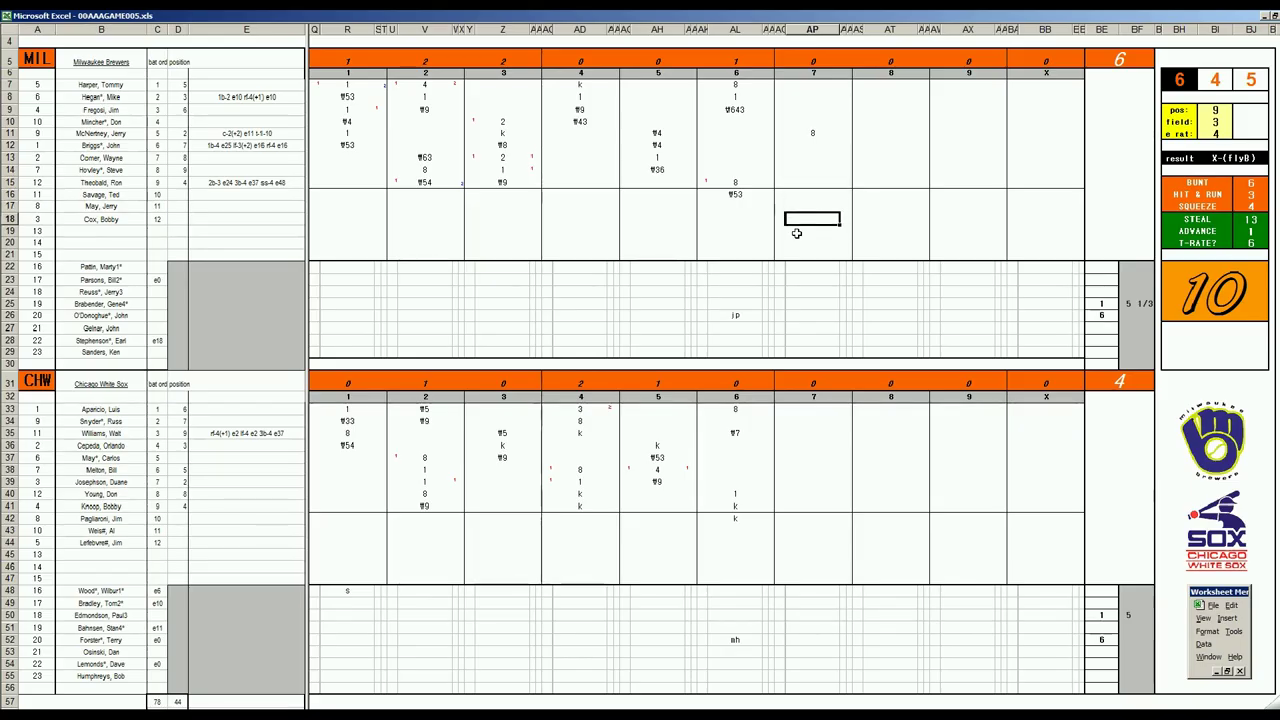
{"action": "type", "text": "8"}
{"action": "key", "text": "Up"}
{"action": "key", "text": "Up"}
{"action": "key", "text": "Up"}
{"action": "key", "text": "Up"}
{"action": "key", "text": "Up"}
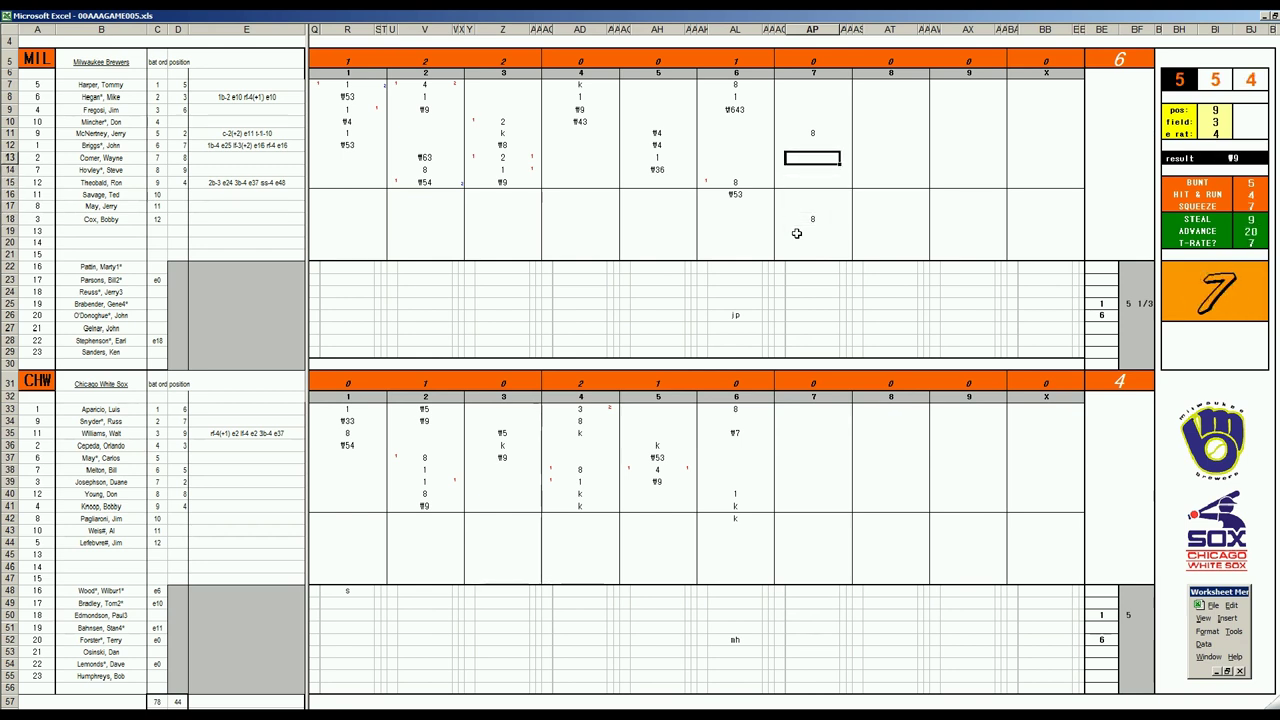
{"action": "type", "text": "k"}
Enter 1 1/3 innings in BF52 and entry inning 7 in BE53 for the next reliever.
{"action": "left_click", "coordinate": [1128, 640]}
{"action": "type", "text": "4 1/3"}
{"action": "key", "text": "Return"}
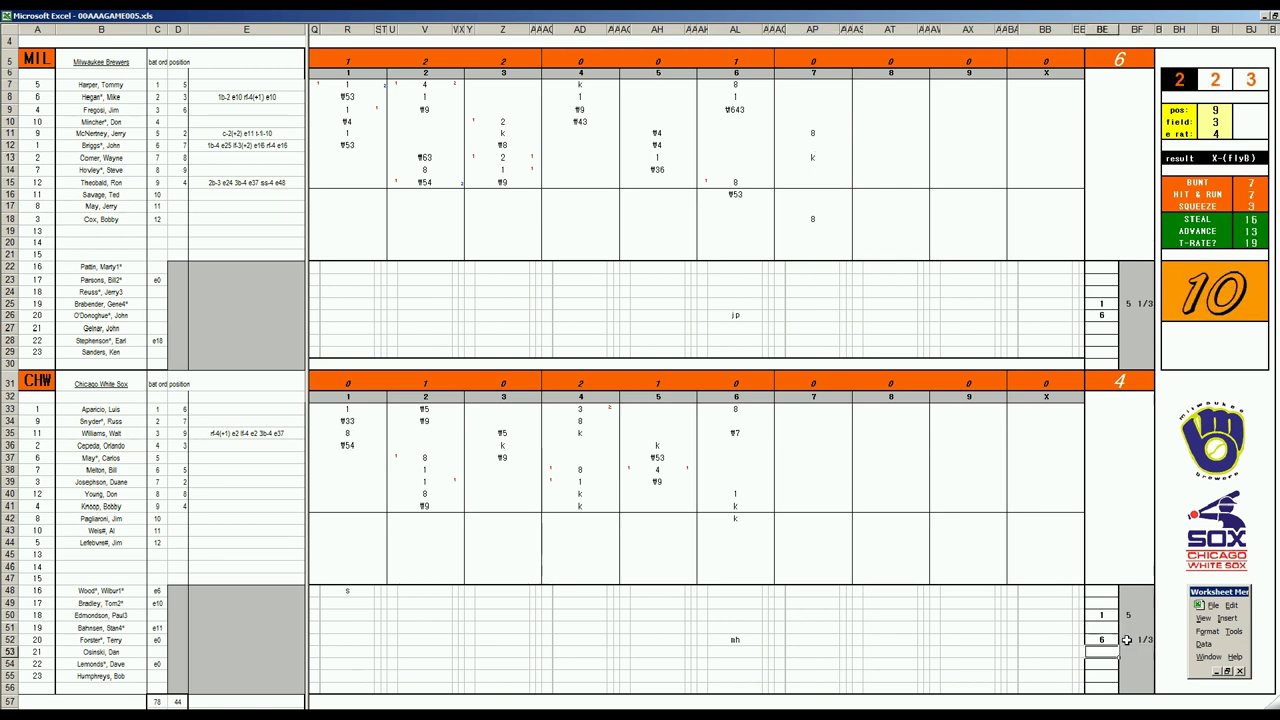
{"action": "key", "text": "Left"}
{"action": "type", "text": "7"}
{"action": "key", "text": "Left"}
{"action": "key", "text": "Left"}
{"action": "key", "text": "Left"}
{"action": "key", "text": "Left"}
{"action": "key", "text": "Left"}
{"action": "key", "text": "Left"}
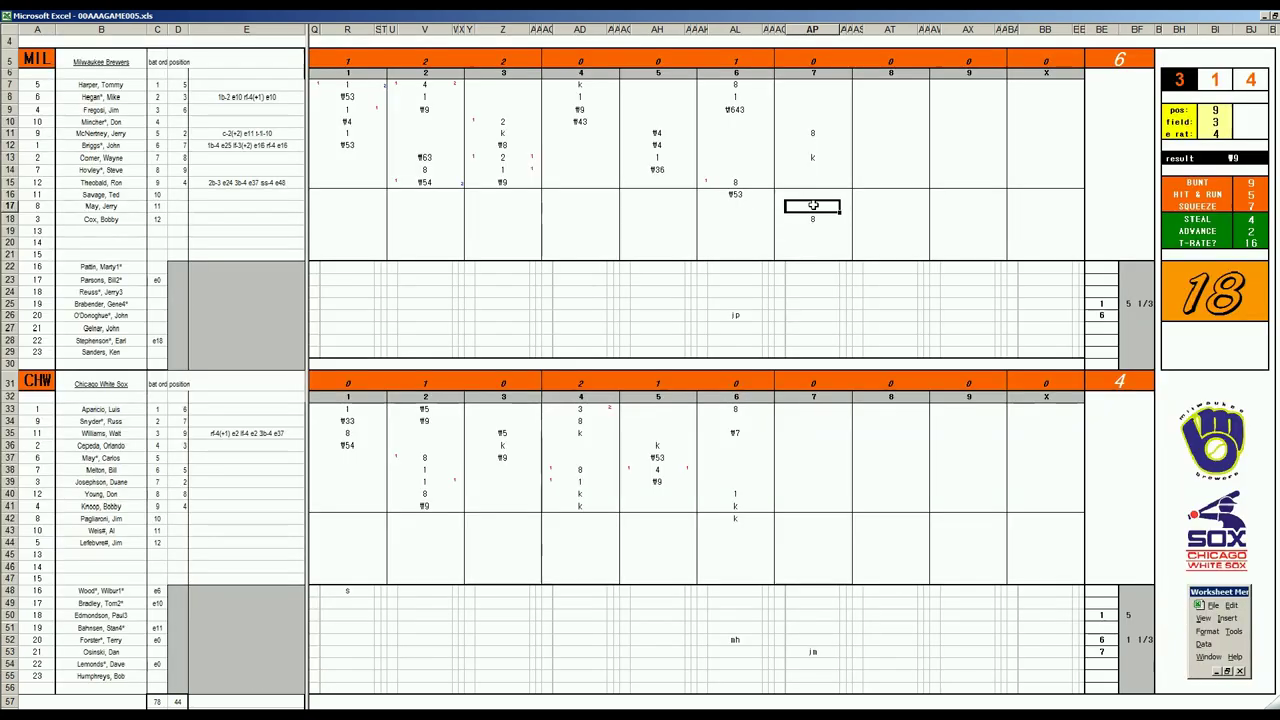
Enter a 1 for the row-15 batter in the seventh and mark the run in row 18.
{"action": "type", "text": "F9"}
{"action": "key", "text": "Return"}
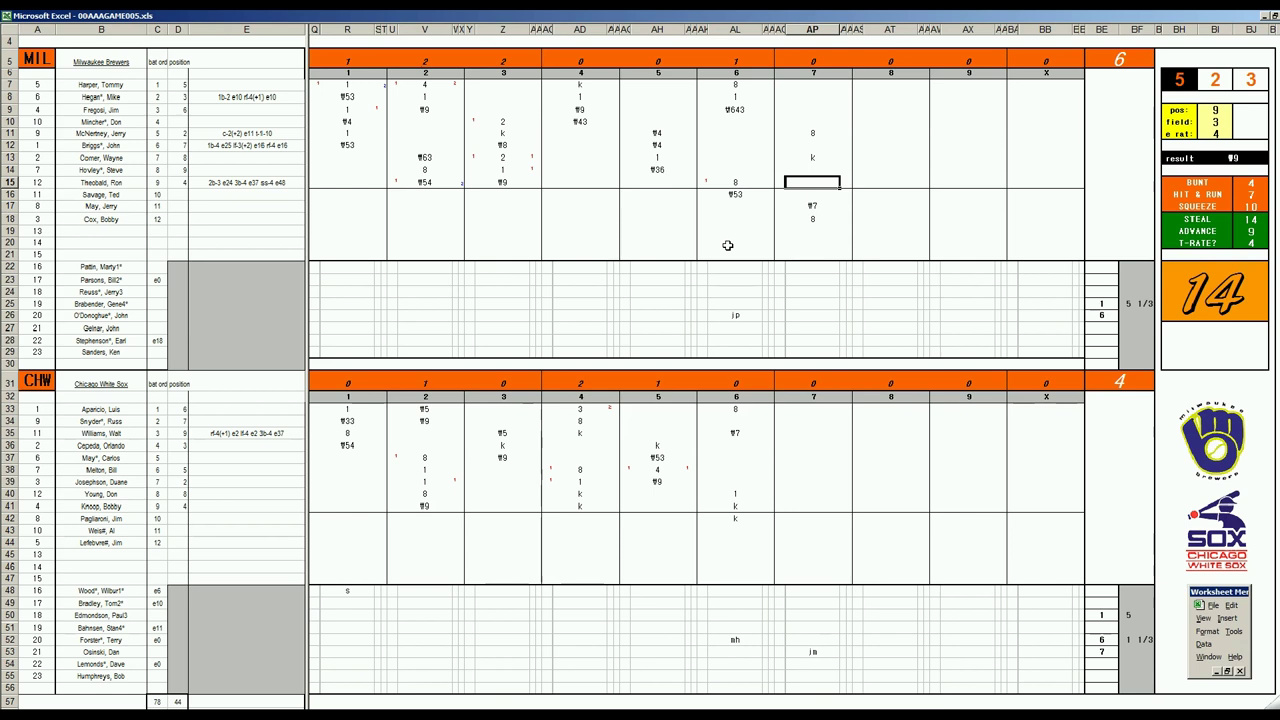
{"action": "type", "text": "1"}
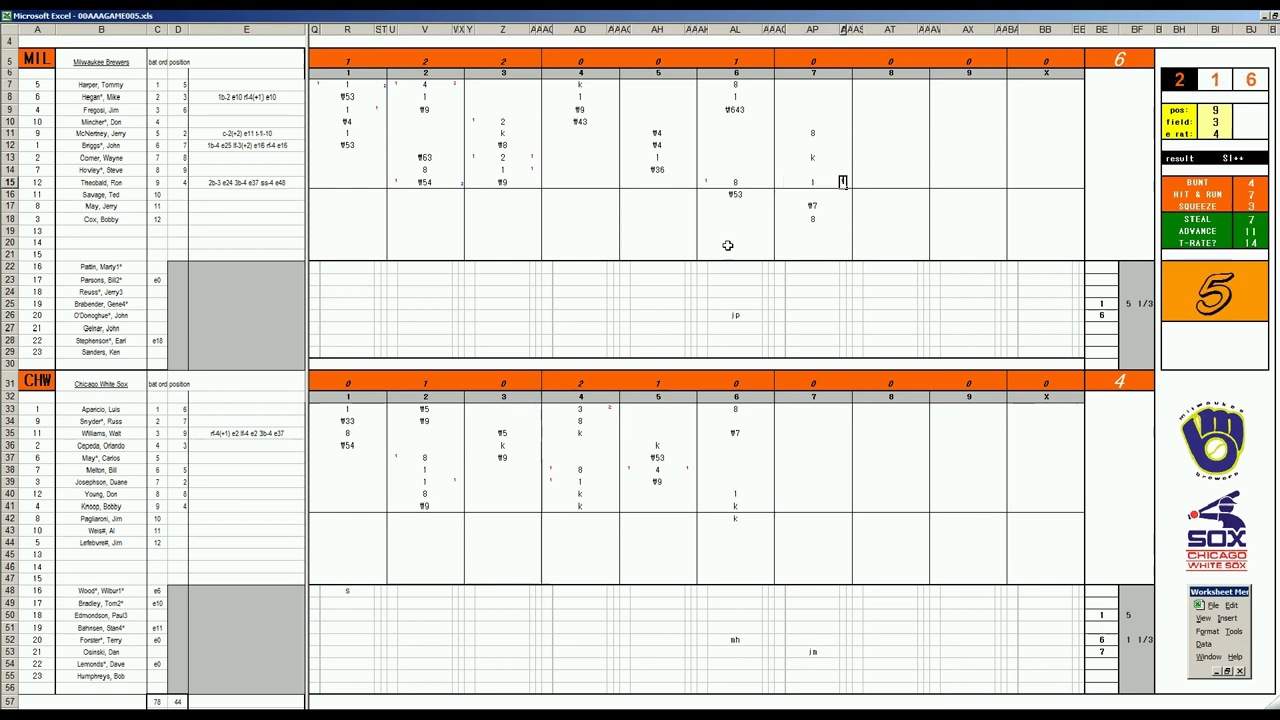
{"action": "key", "text": "Left"}
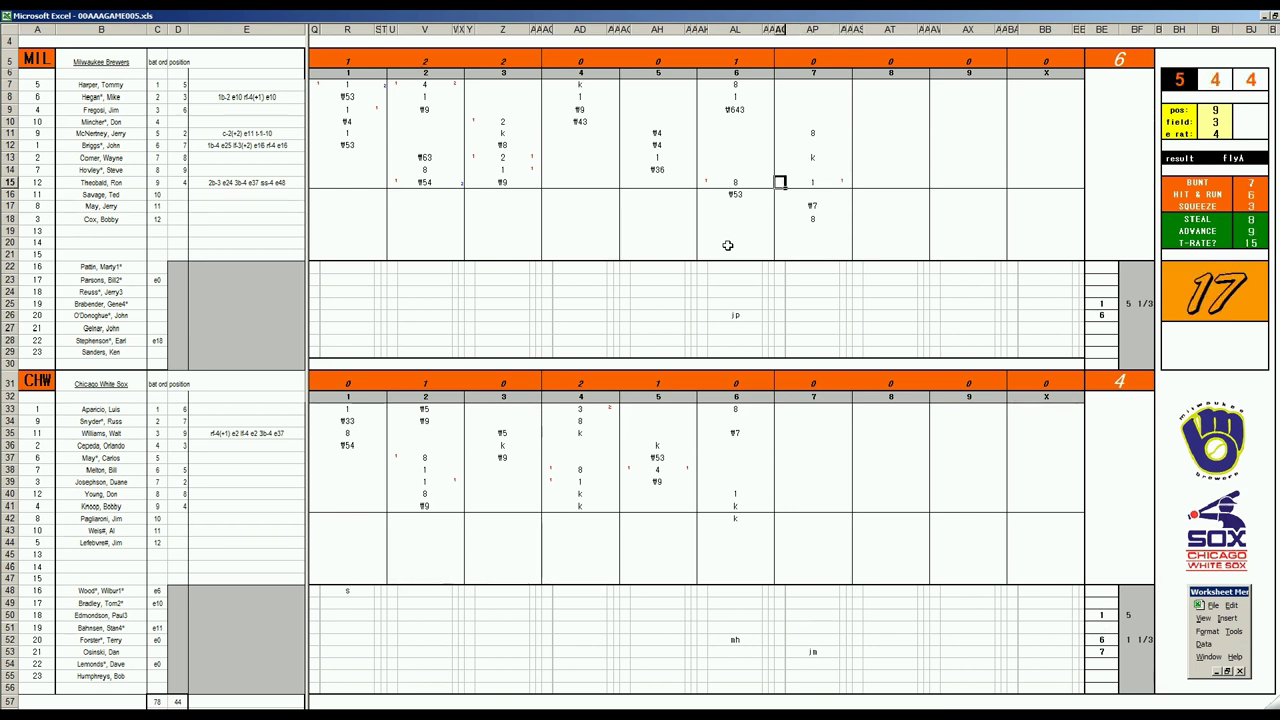
{"action": "key", "text": "Up"}
Record an 8 for the seventh-inning leadoff hitter and a k for the row-8 batter.
{"action": "key", "text": "Up"}
{"action": "key", "text": "Down"}
{"action": "key", "text": "Down"}
{"action": "key", "text": "Down"}
{"action": "key", "text": "Down"}
{"action": "key", "text": "Down"}
{"action": "type", "text": "1"}
{"action": "key", "text": "Right"}
{"action": "key", "text": "Up"}
{"action": "key", "text": "Up"}
{"action": "key", "text": "Up"}
{"action": "key", "text": "Up"}
{"action": "key", "text": "Up"}
{"action": "key", "text": "Up"}
{"action": "key", "text": "Up"}
{"action": "key", "text": "Up"}
{"action": "key", "text": "Up"}
{"action": "key", "text": "Up"}
{"action": "key", "text": "Up"}
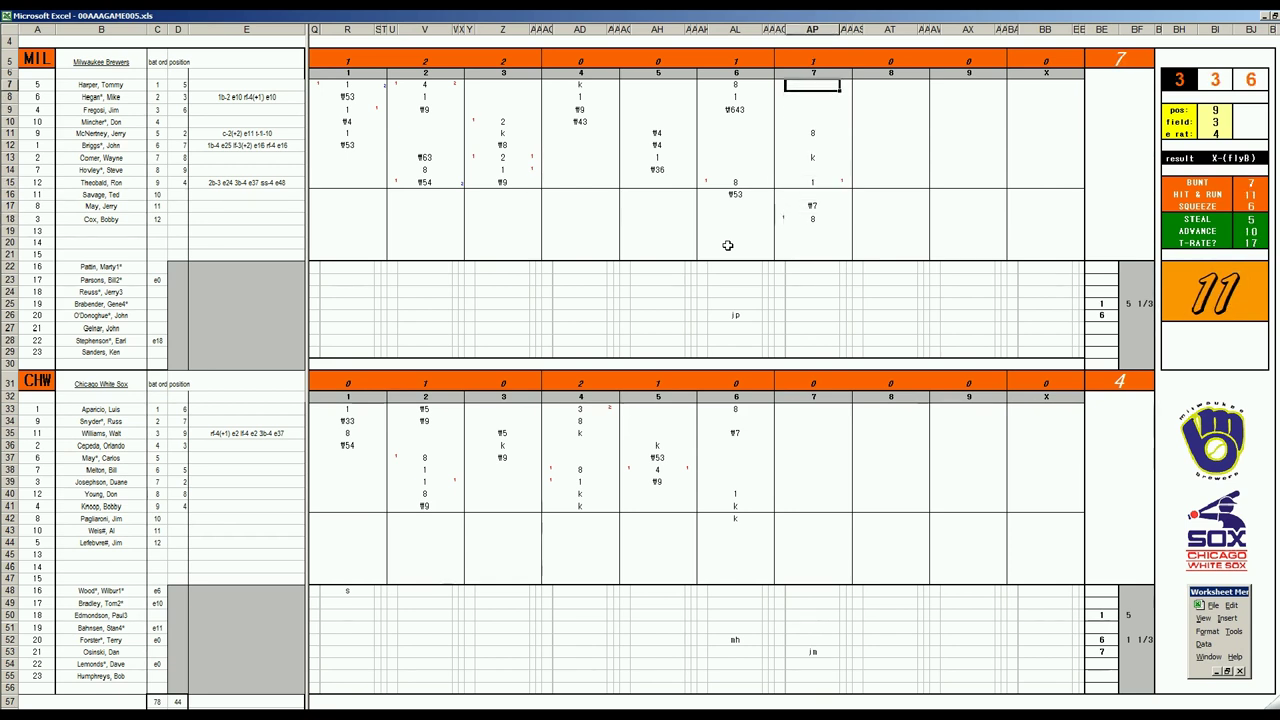
{"action": "type", "text": "8"}
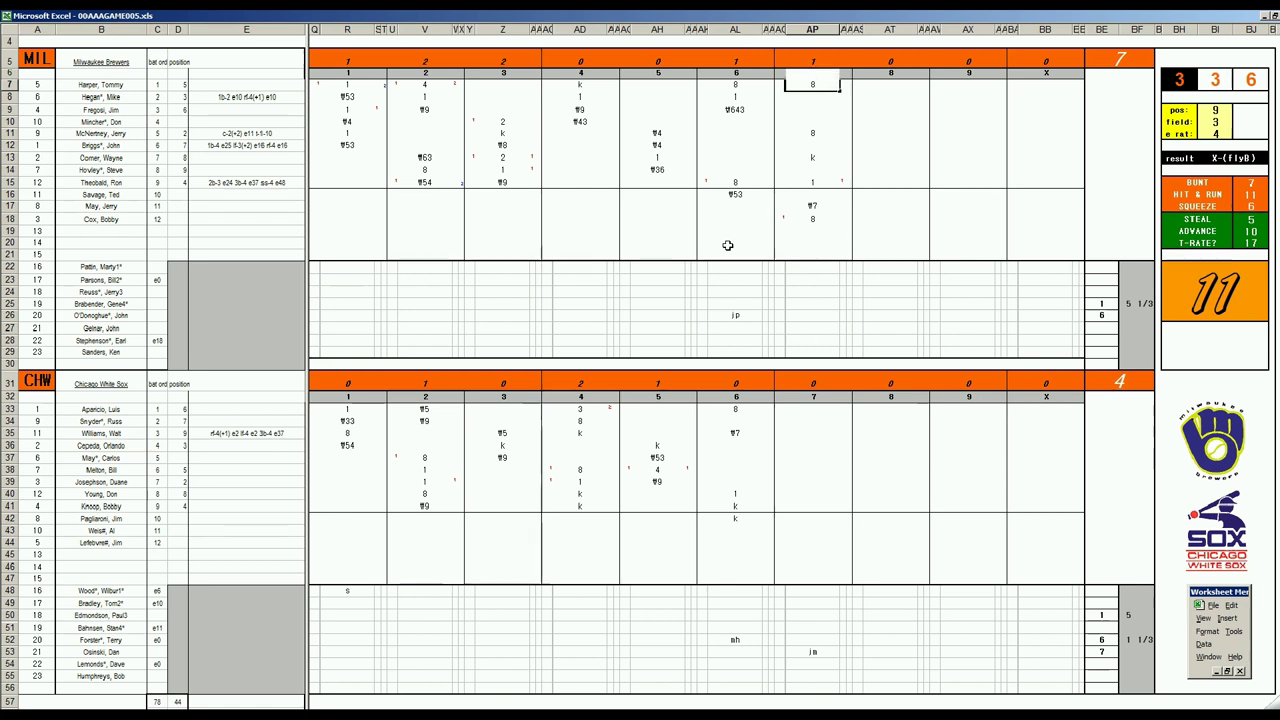
{"action": "key", "text": "Return"}
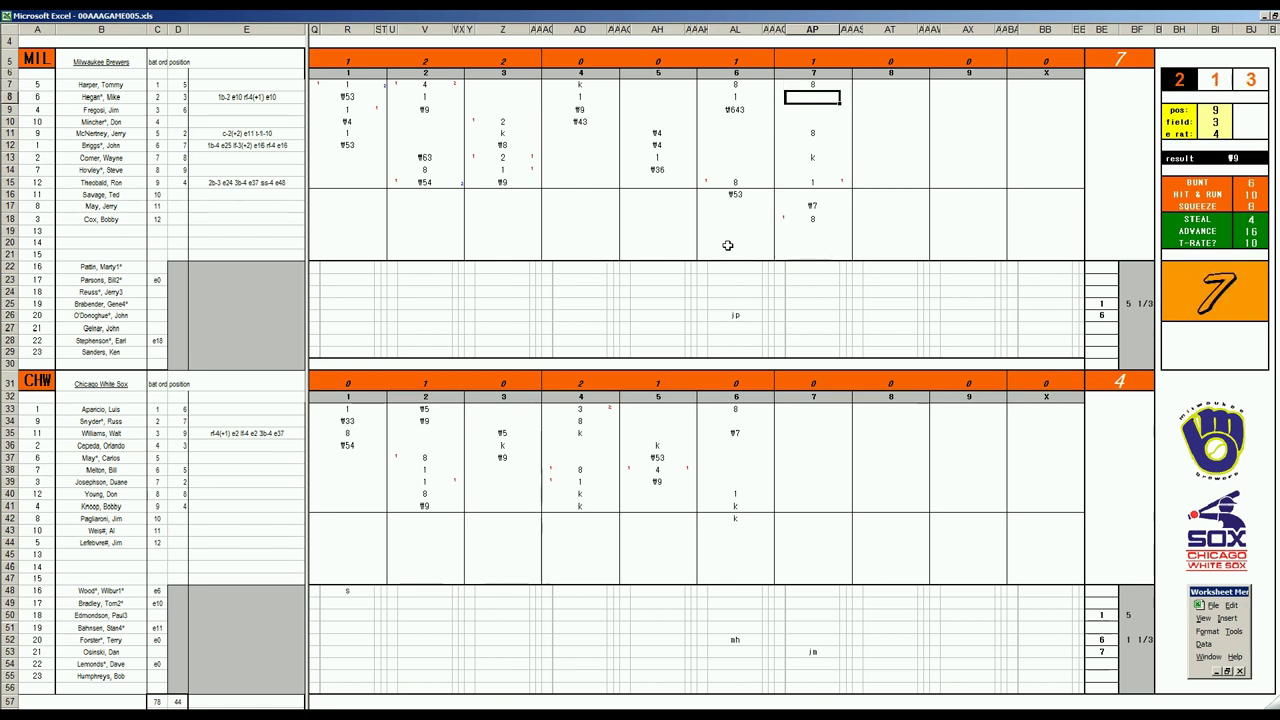
{"action": "type", "text": "k"}
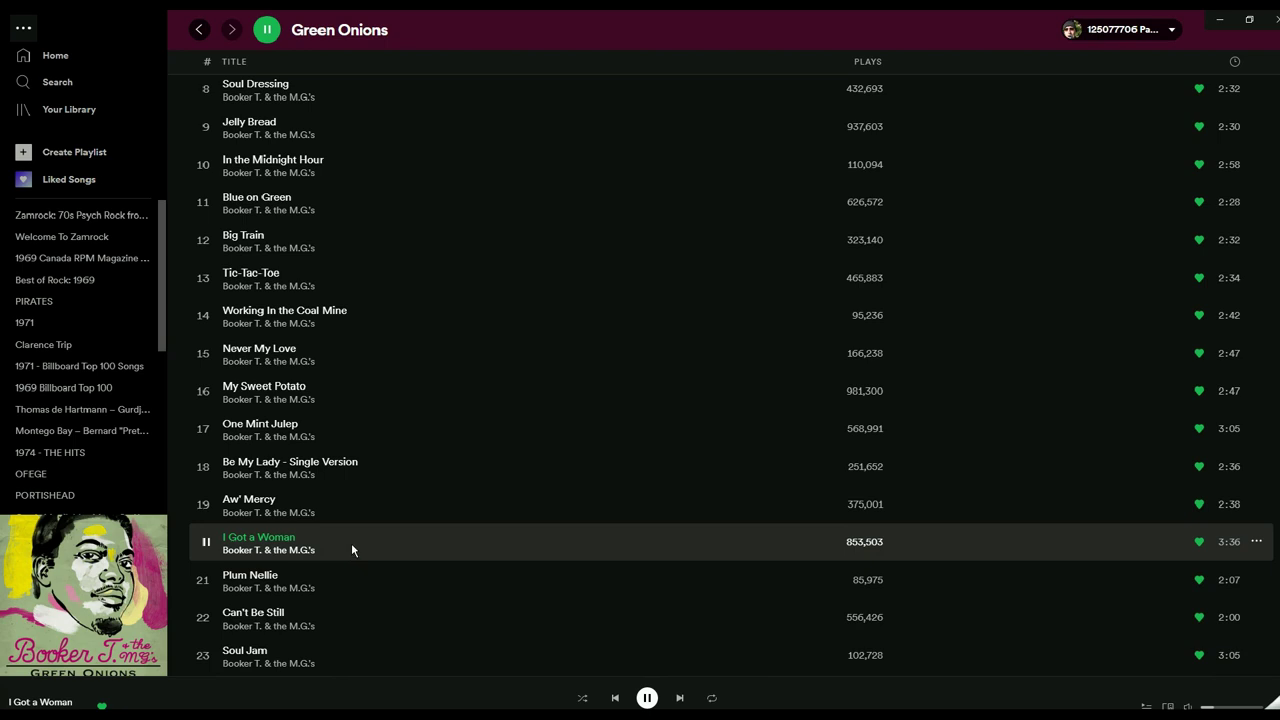
{"action": "scroll", "coordinate": [351, 543], "scroll_direction": "down", "scroll_amount": 2}
{"action": "scroll", "coordinate": [351, 543], "scroll_direction": "up", "scroll_amount": 6}
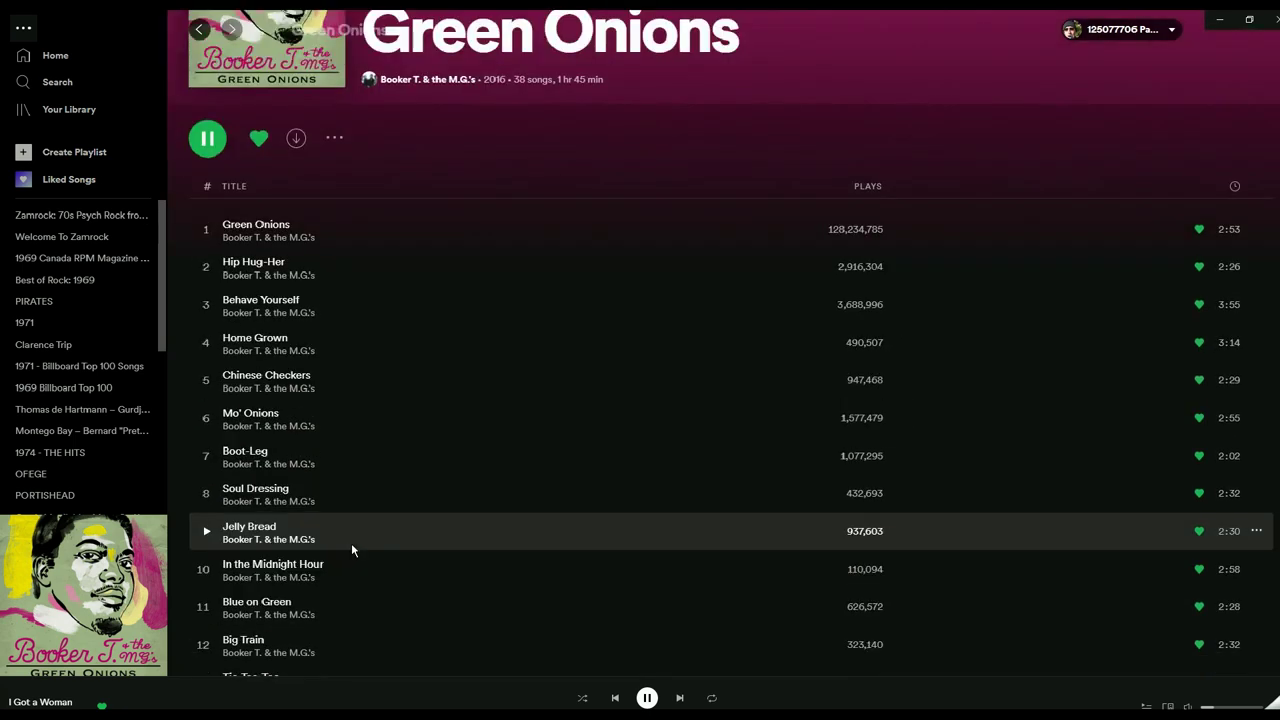
{"action": "scroll", "coordinate": [351, 543], "scroll_direction": "up", "scroll_amount": 2}
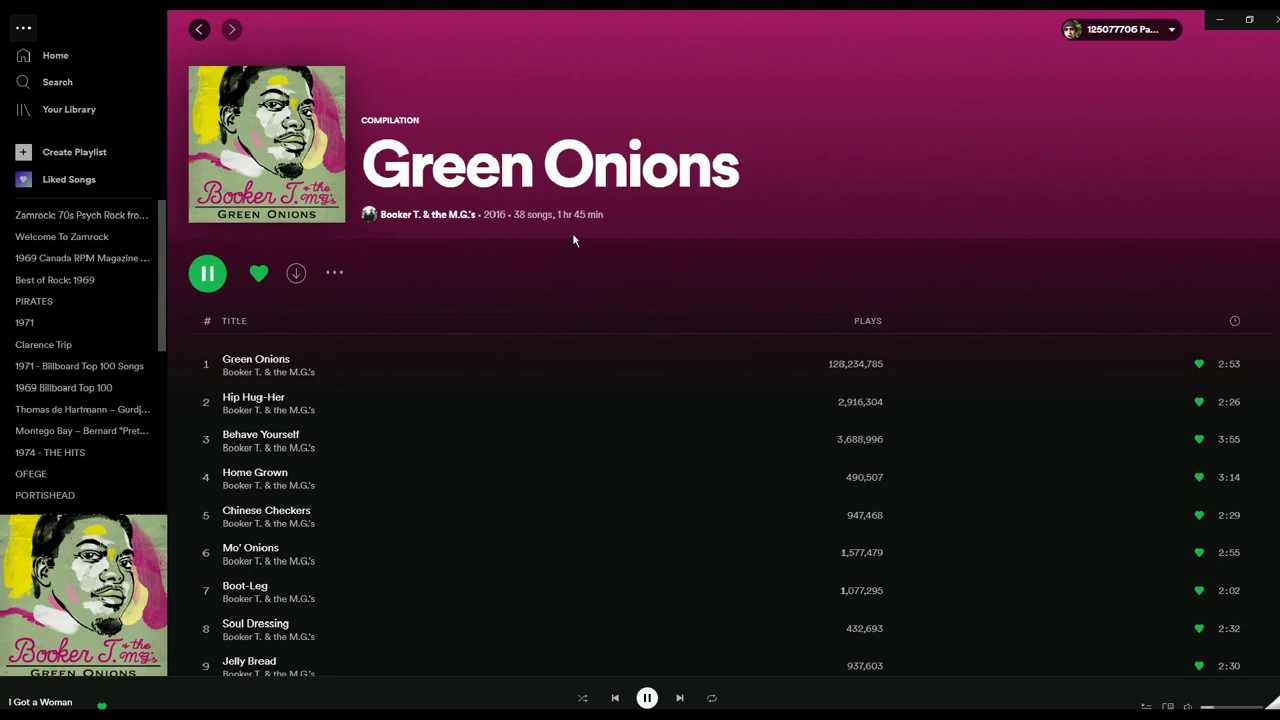
{"action": "scroll", "coordinate": [575, 240], "scroll_direction": "down", "scroll_amount": 10}
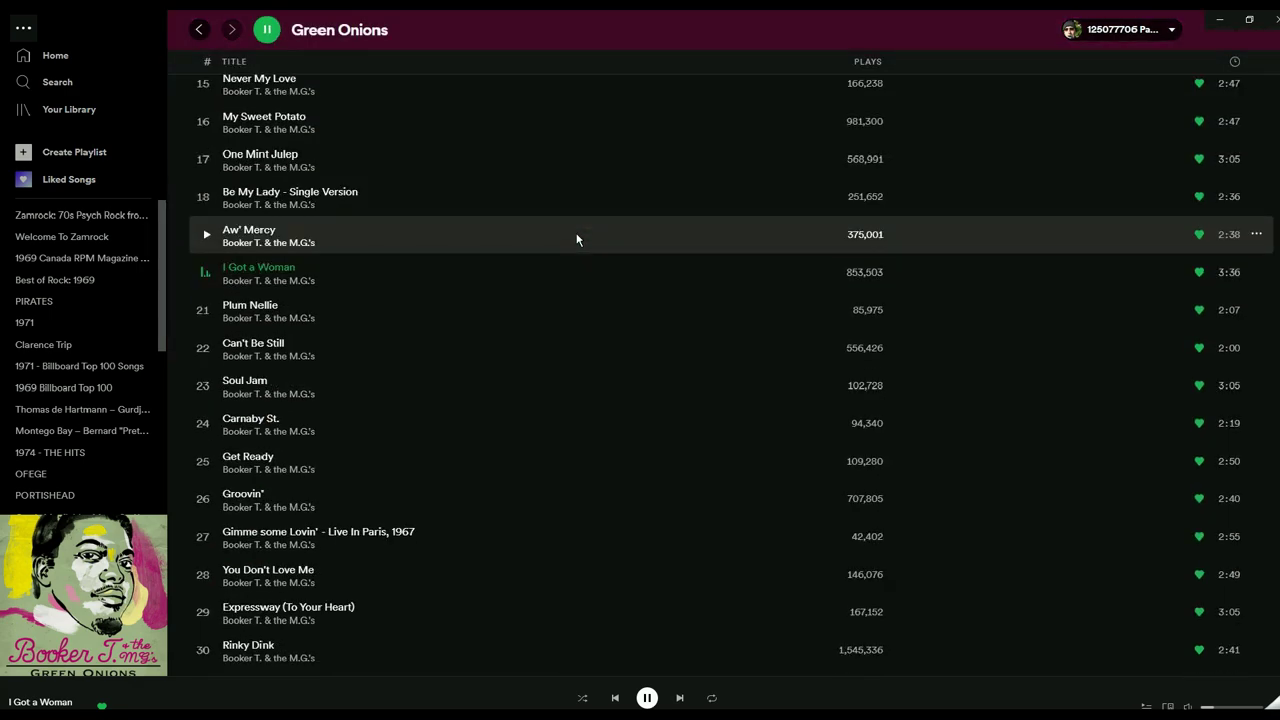
{"action": "scroll", "coordinate": [576, 240], "scroll_direction": "down", "scroll_amount": 3}
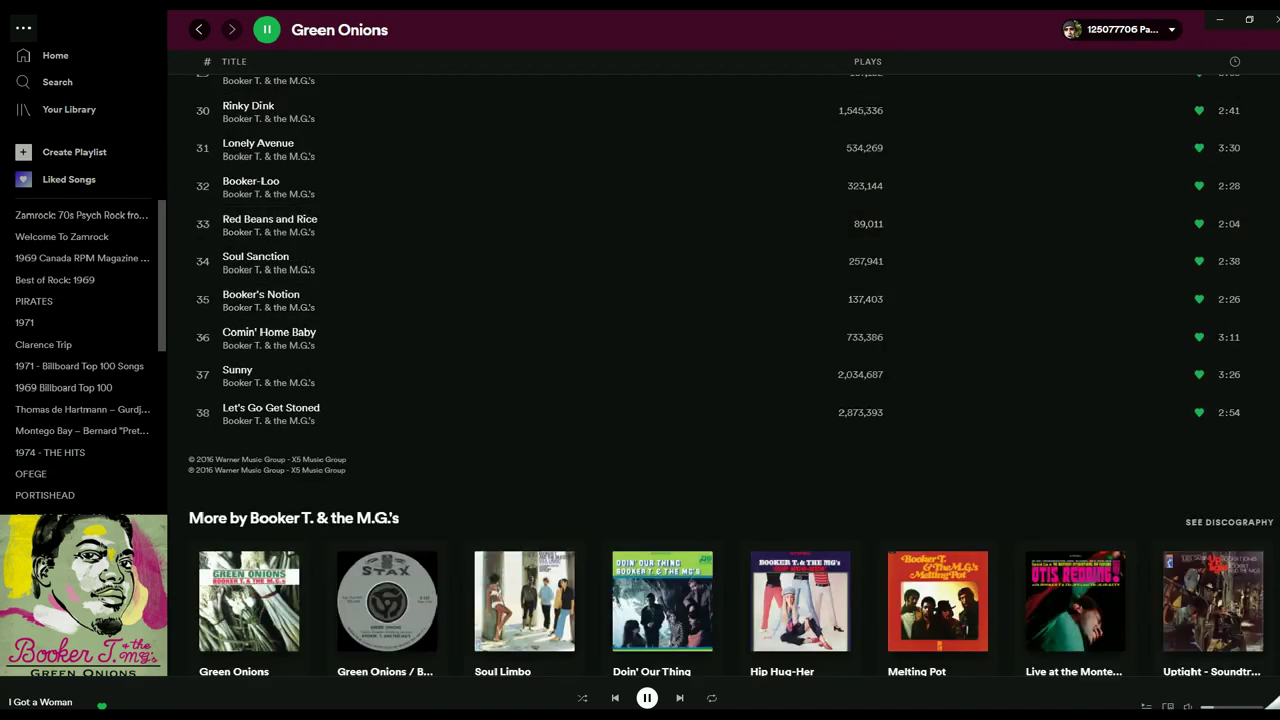
{"action": "scroll", "coordinate": [451, 367], "scroll_direction": "up", "scroll_amount": 12}
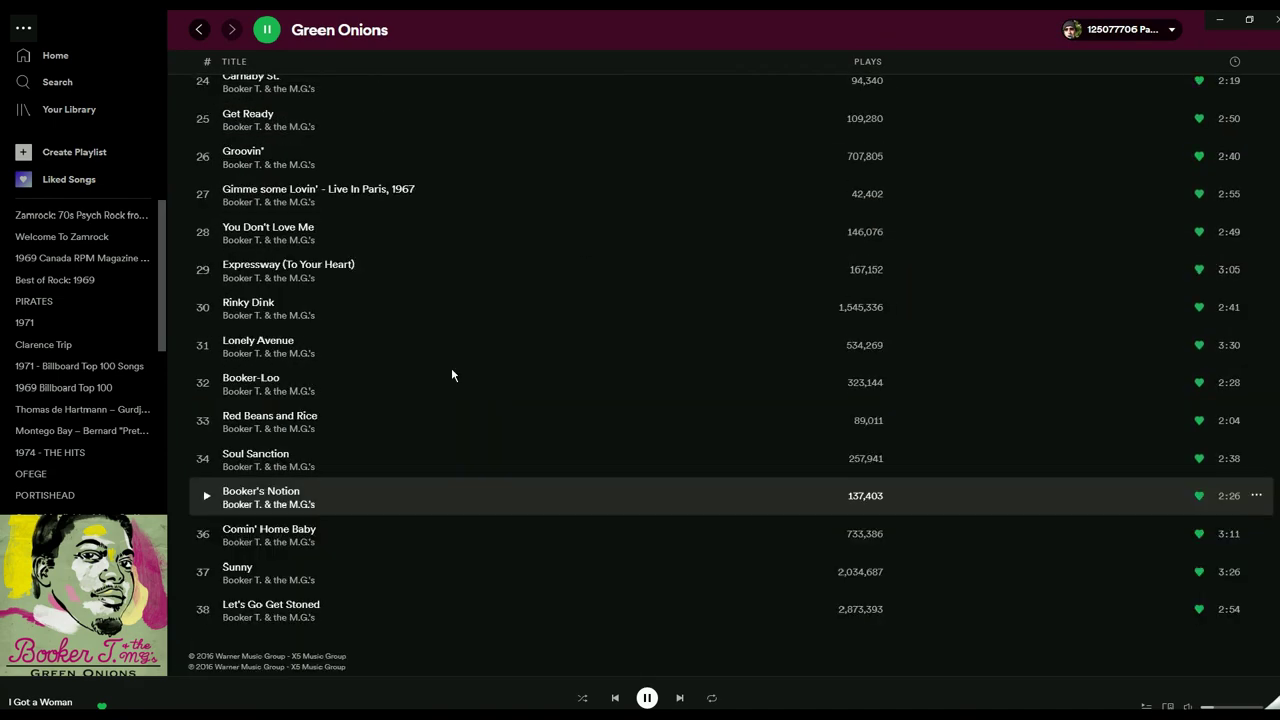
{"action": "scroll", "coordinate": [448, 375], "scroll_direction": "up", "scroll_amount": 3}
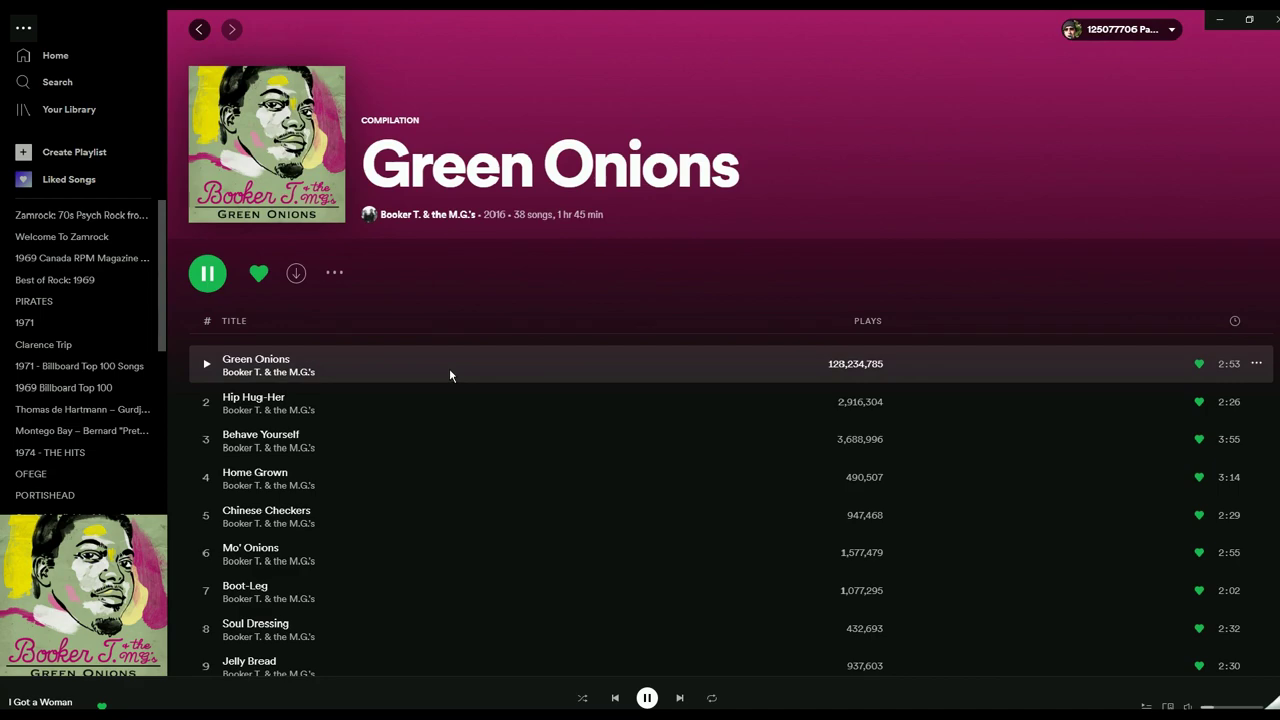
{"action": "scroll", "coordinate": [448, 375], "scroll_direction": "down", "scroll_amount": 6}
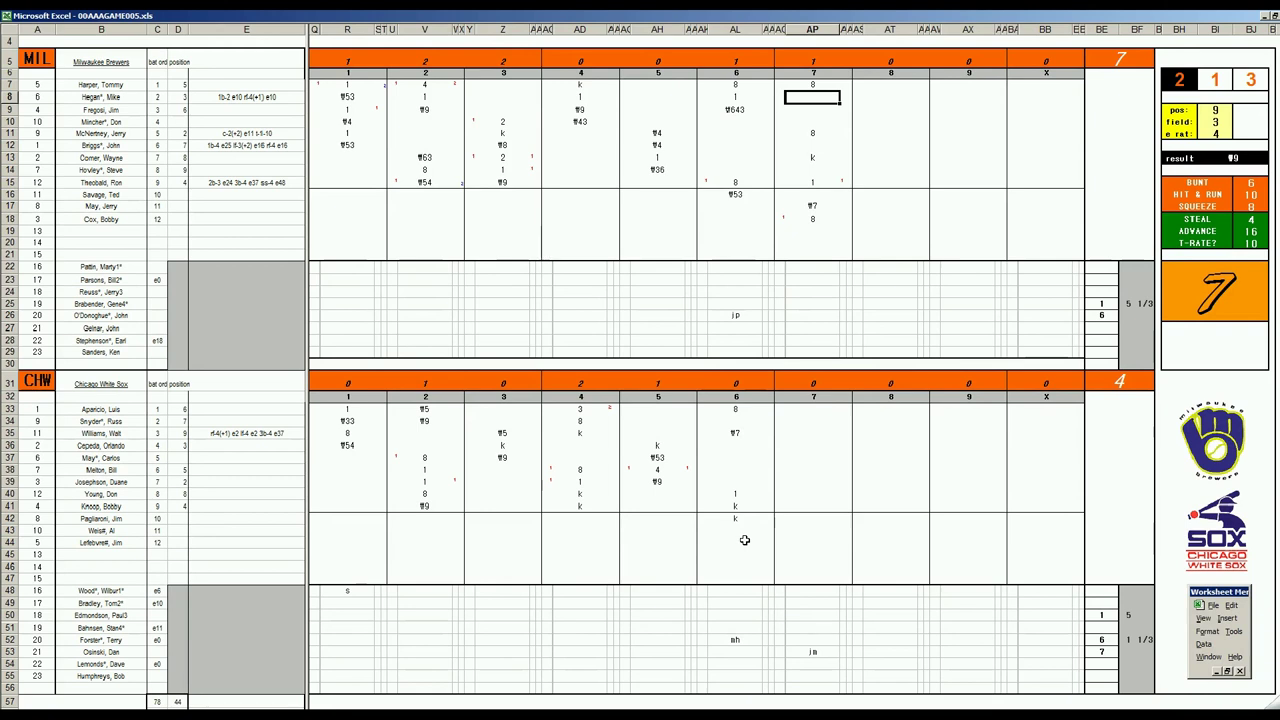
Close the Brewers' seventh with a k and open the White Sox seventh with ¶4 in row 36.
{"action": "type", "text": "k"}
{"action": "left_click", "coordinate": [790, 440]}
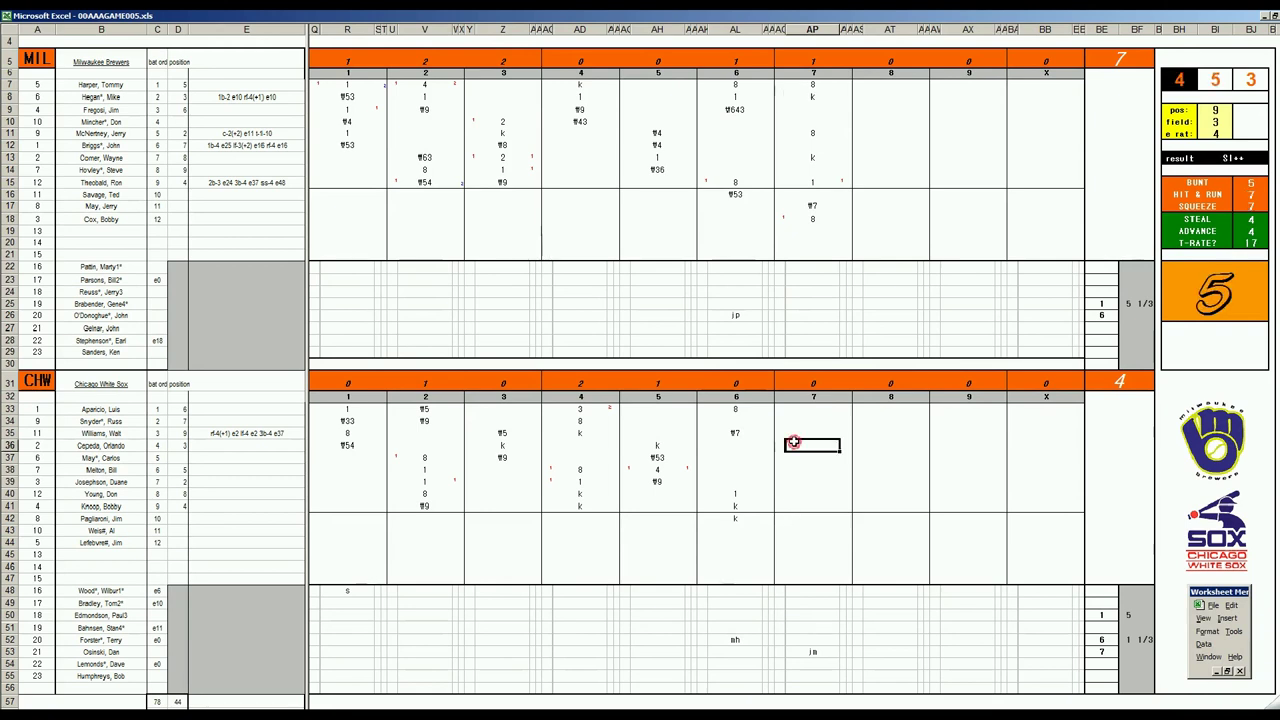
{"action": "left_click", "coordinate": [793, 441]}
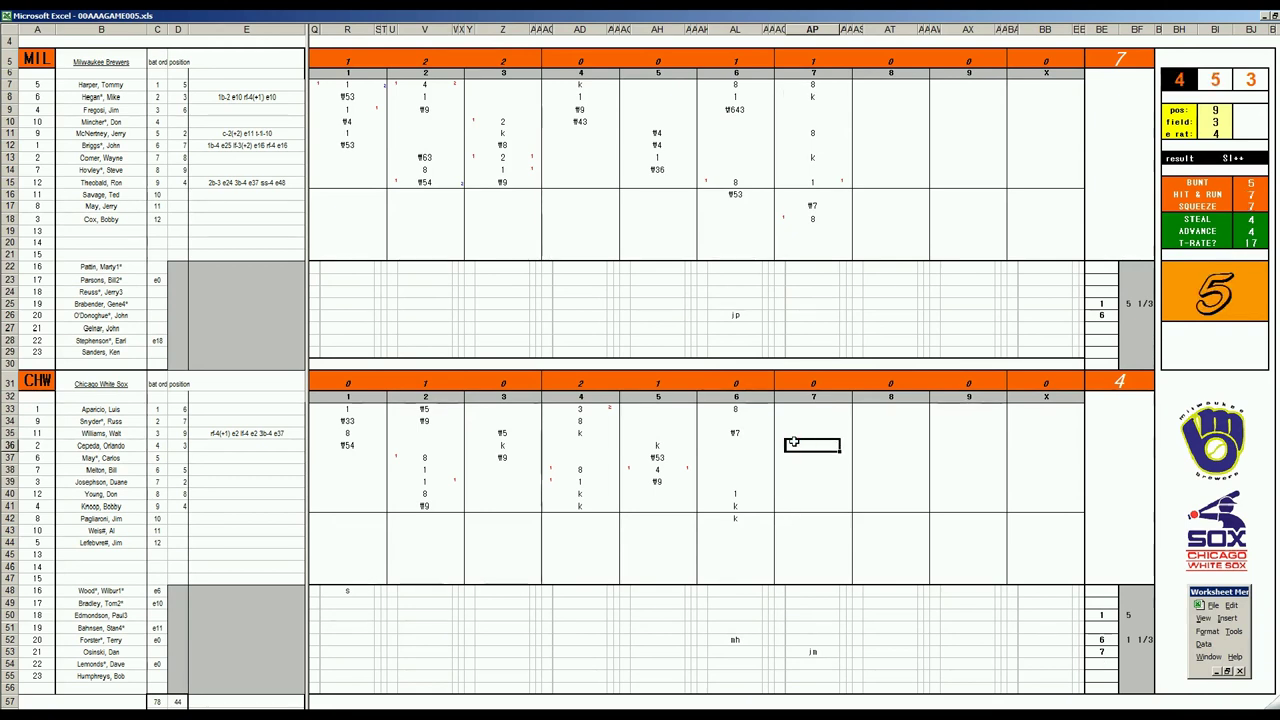
{"action": "type", "text": "¶4"}
{"action": "key", "text": "Return"}
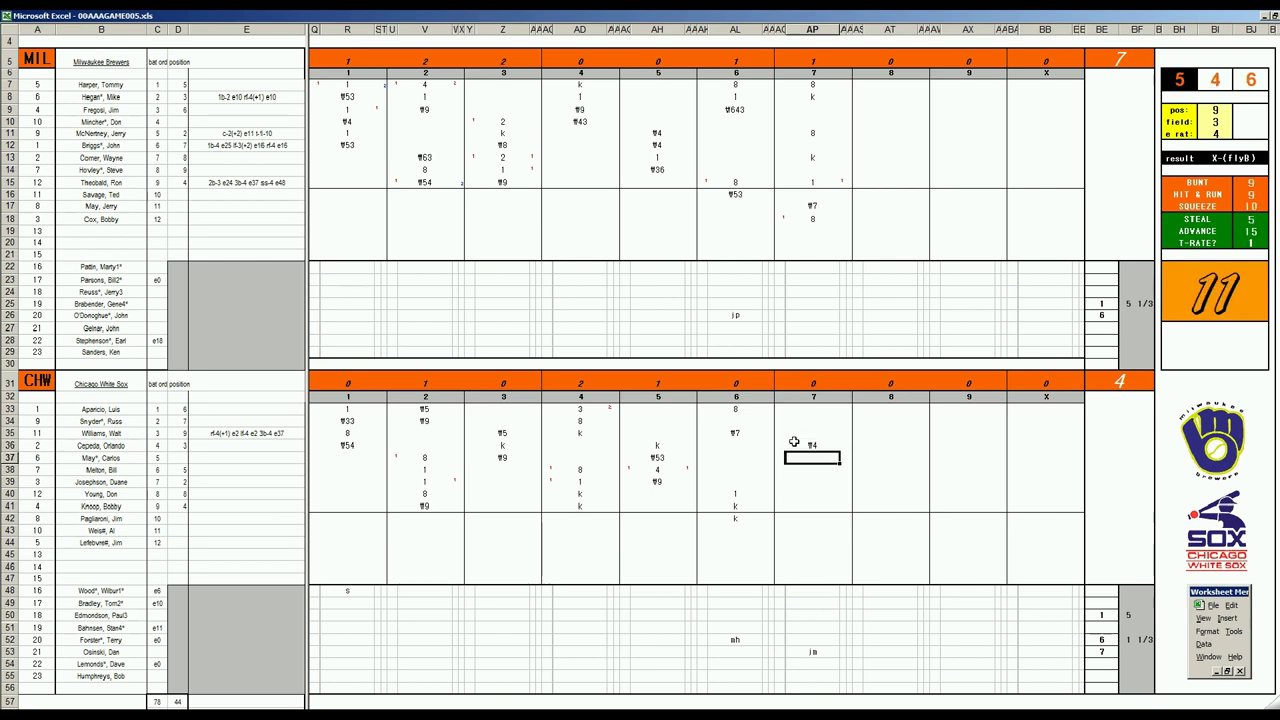
Finish the White Sox seventh with 8, k and ¶6, and credit the reliever 1 2/3 innings.
{"action": "type", "text": "8"}
{"action": "key", "text": "Return"}
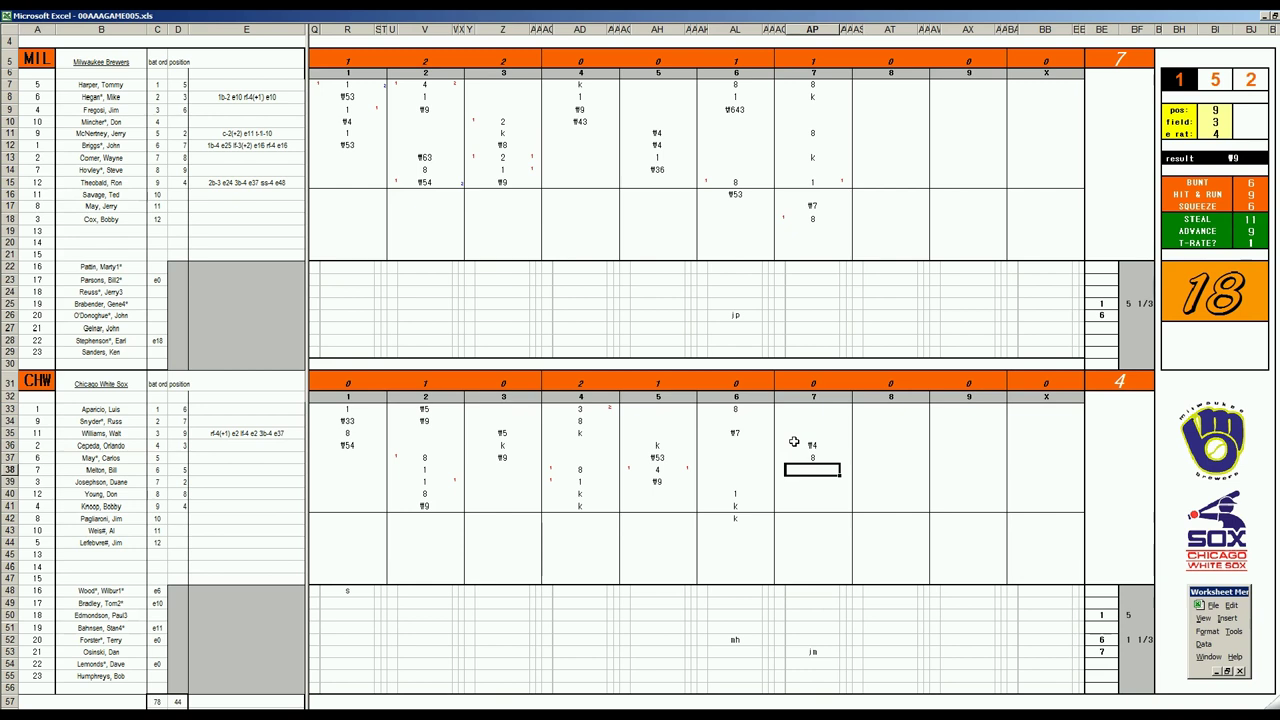
{"action": "type", "text": "k"}
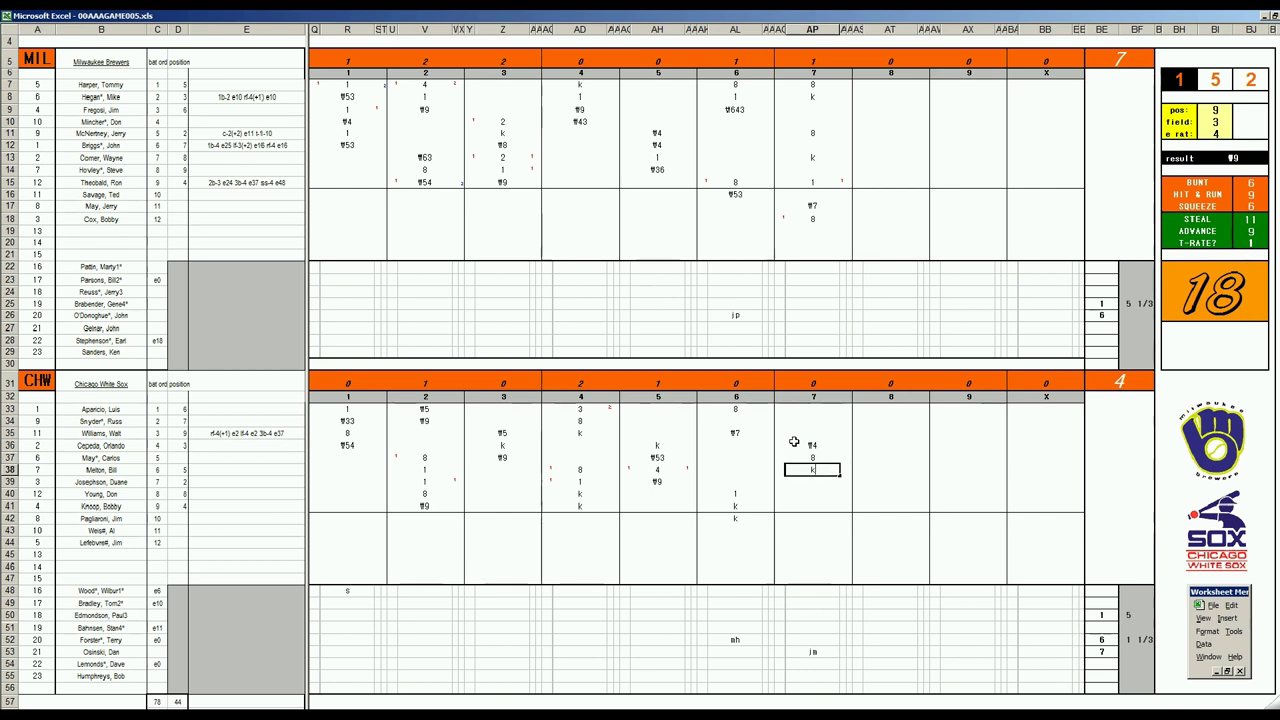
{"action": "key", "text": "Return"}
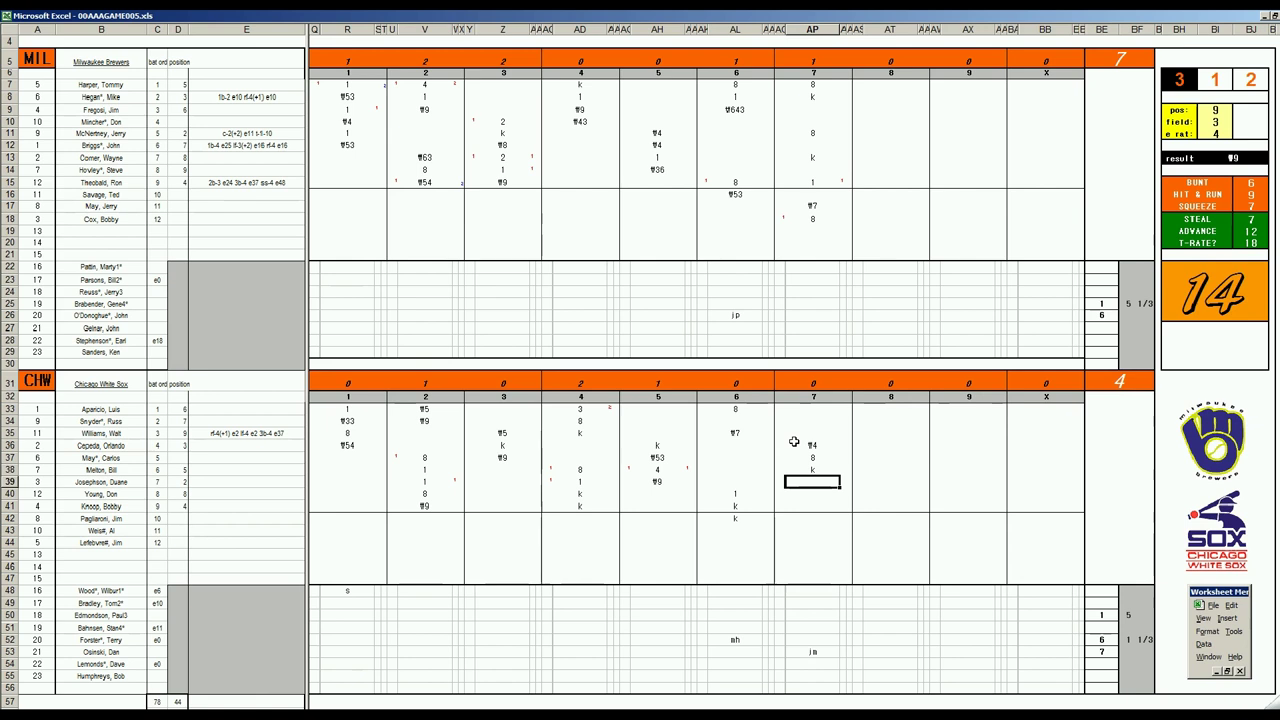
{"action": "type", "text": "f6"}
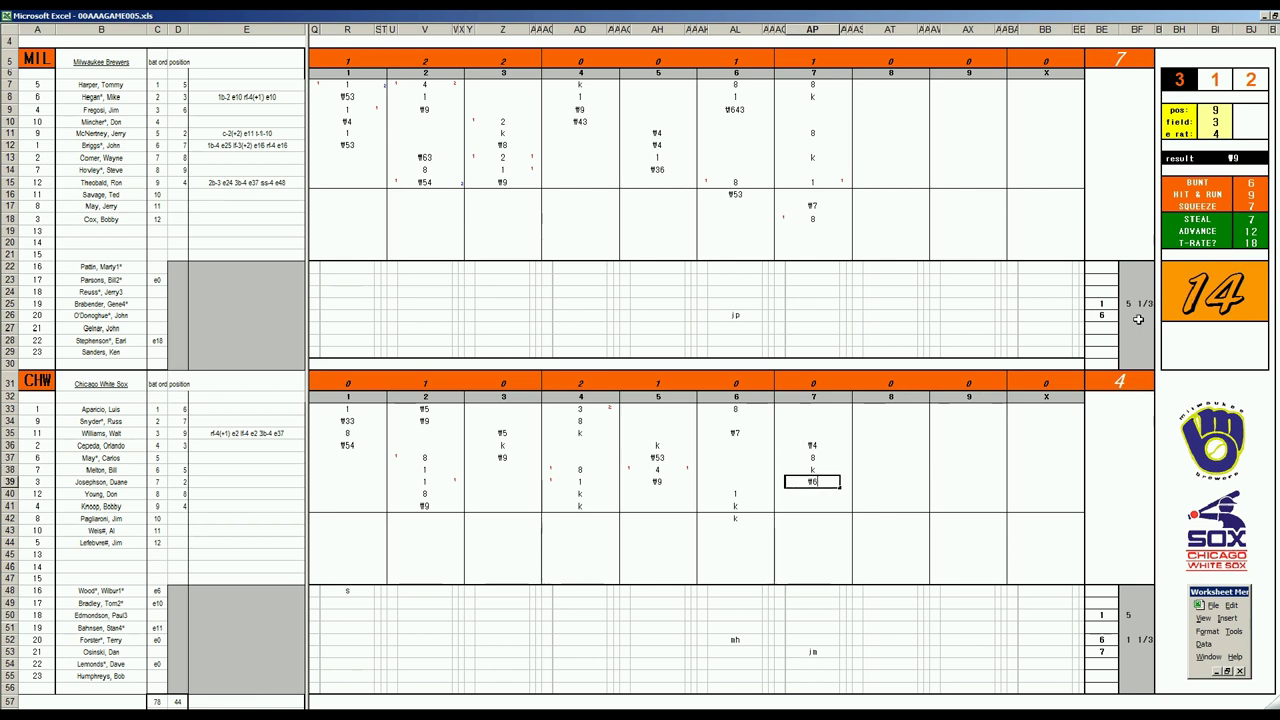
{"action": "left_click", "coordinate": [1137, 319]}
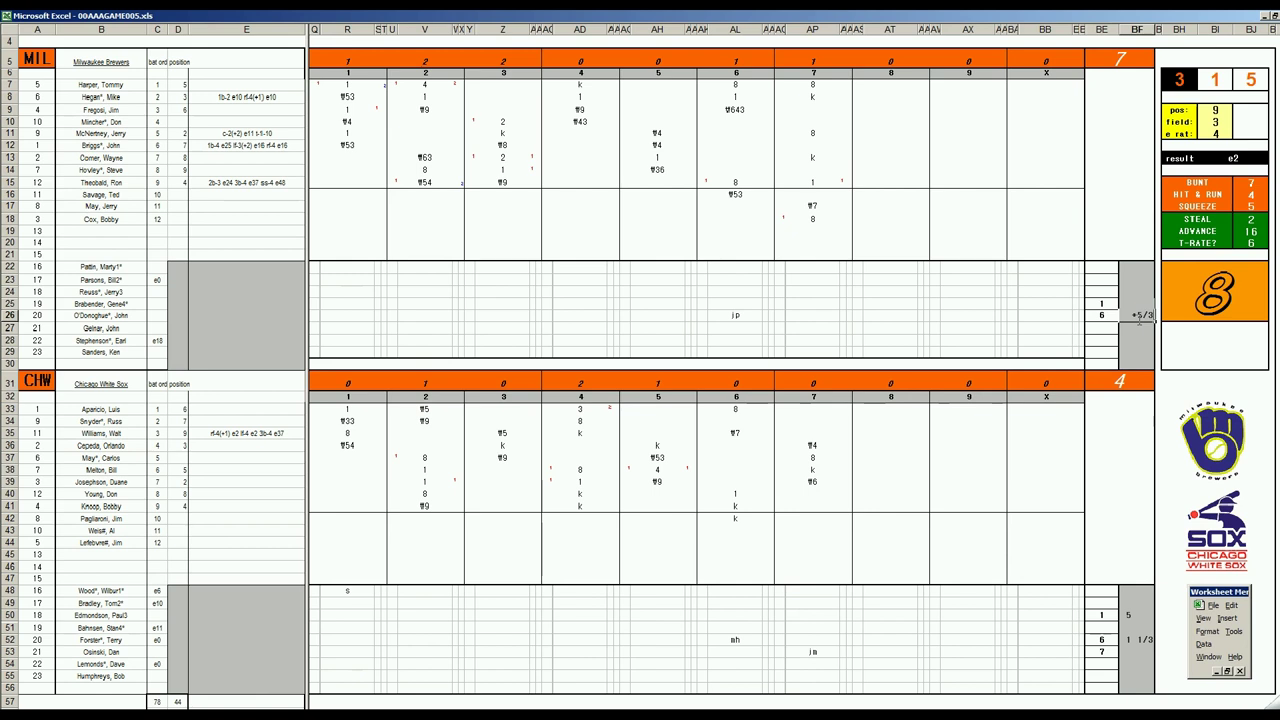
{"action": "left_click", "coordinate": [870, 110]}
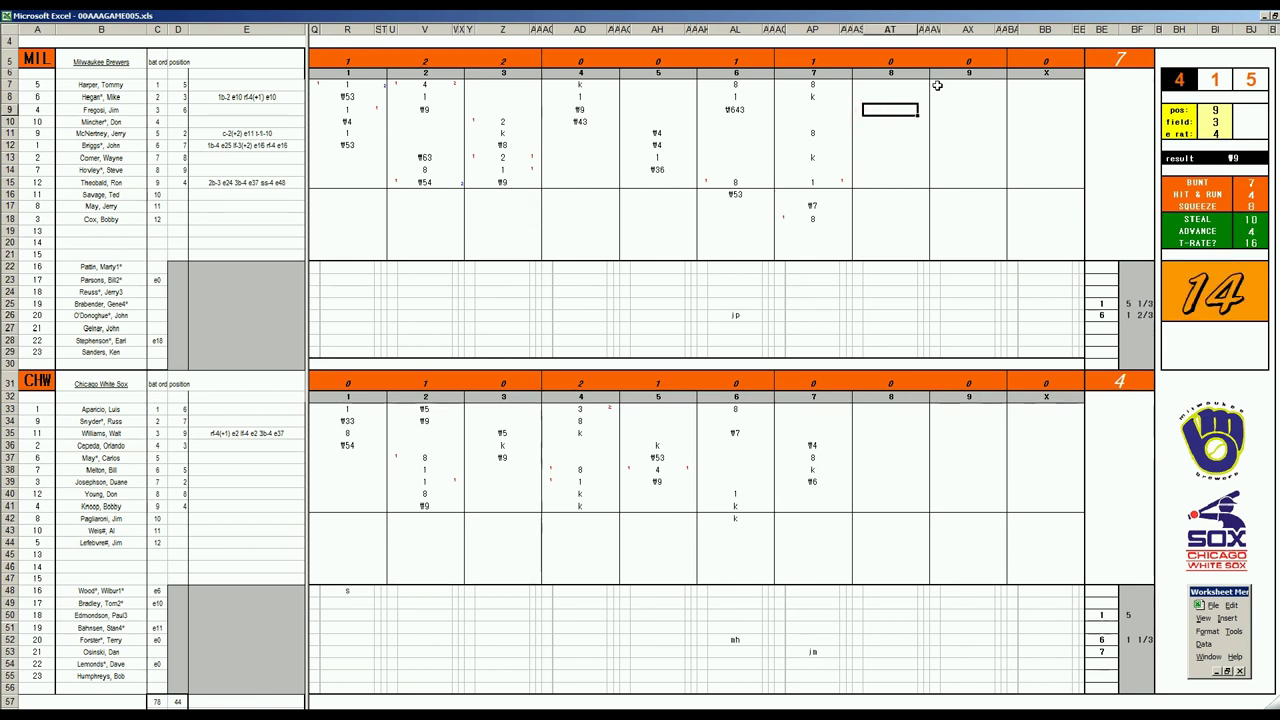
Record Milwaukee's scoreless eighth: ¶4 in row 9, ¶13 in row 16, 2 in row 11, k in row 18.
{"action": "type", "text": "f4"}
{"action": "key", "text": "Return"}
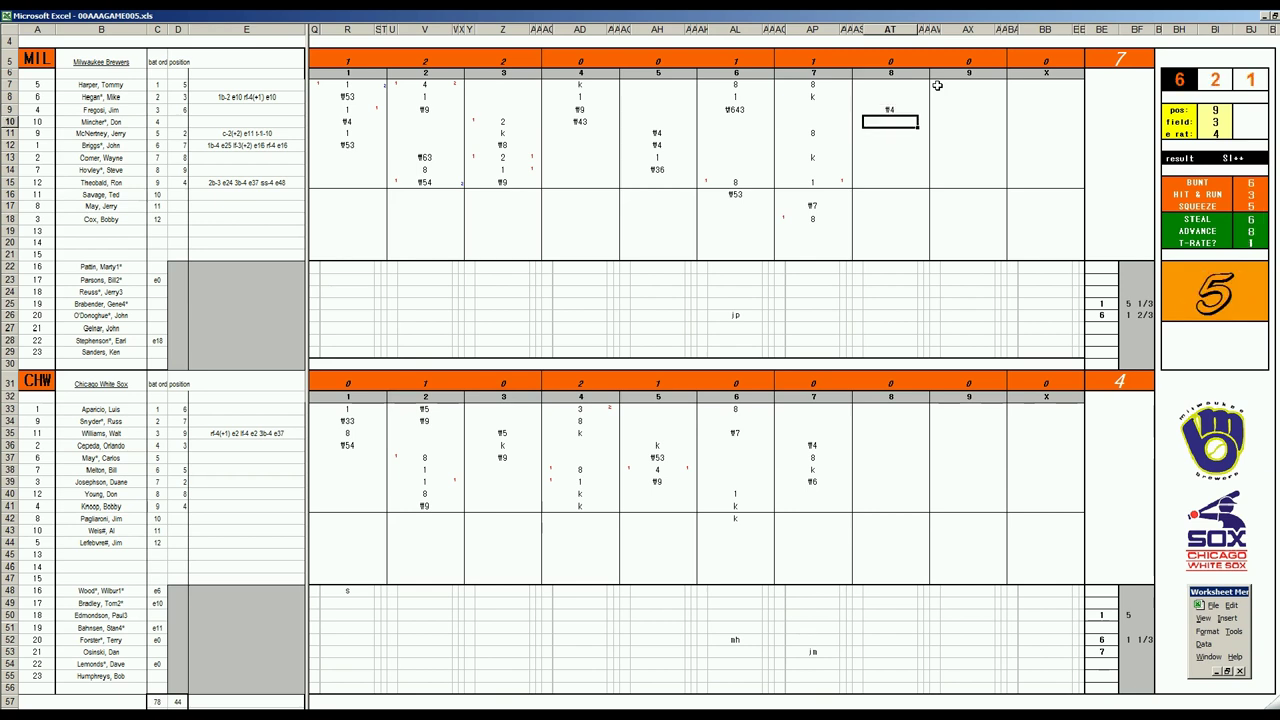
{"action": "key", "text": "Down"}
{"action": "key", "text": "Down"}
{"action": "key", "text": "Down"}
{"action": "key", "text": "Down"}
{"action": "key", "text": "Down"}
{"action": "key", "text": "Down"}
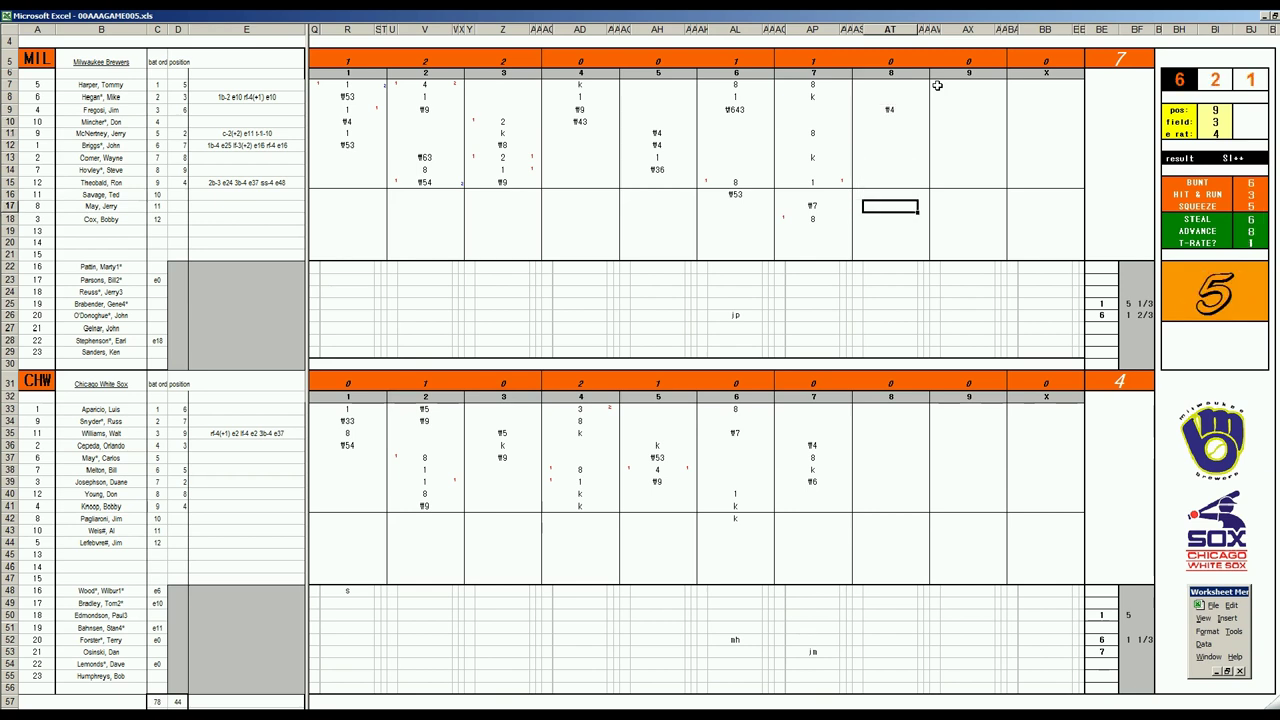
{"action": "type", "text": "f13"}
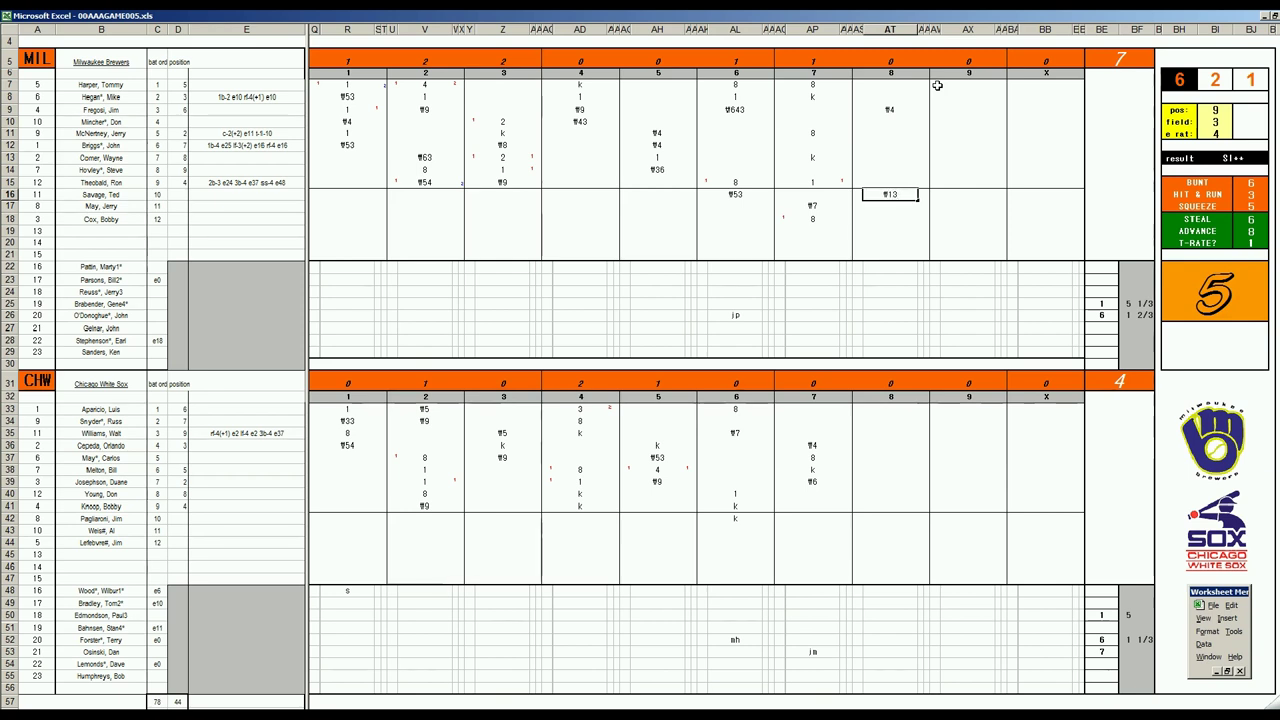
{"action": "key", "text": "Up"}
{"action": "key", "text": "Up"}
{"action": "key", "text": "Up"}
{"action": "key", "text": "Up"}
{"action": "key", "text": "Up"}
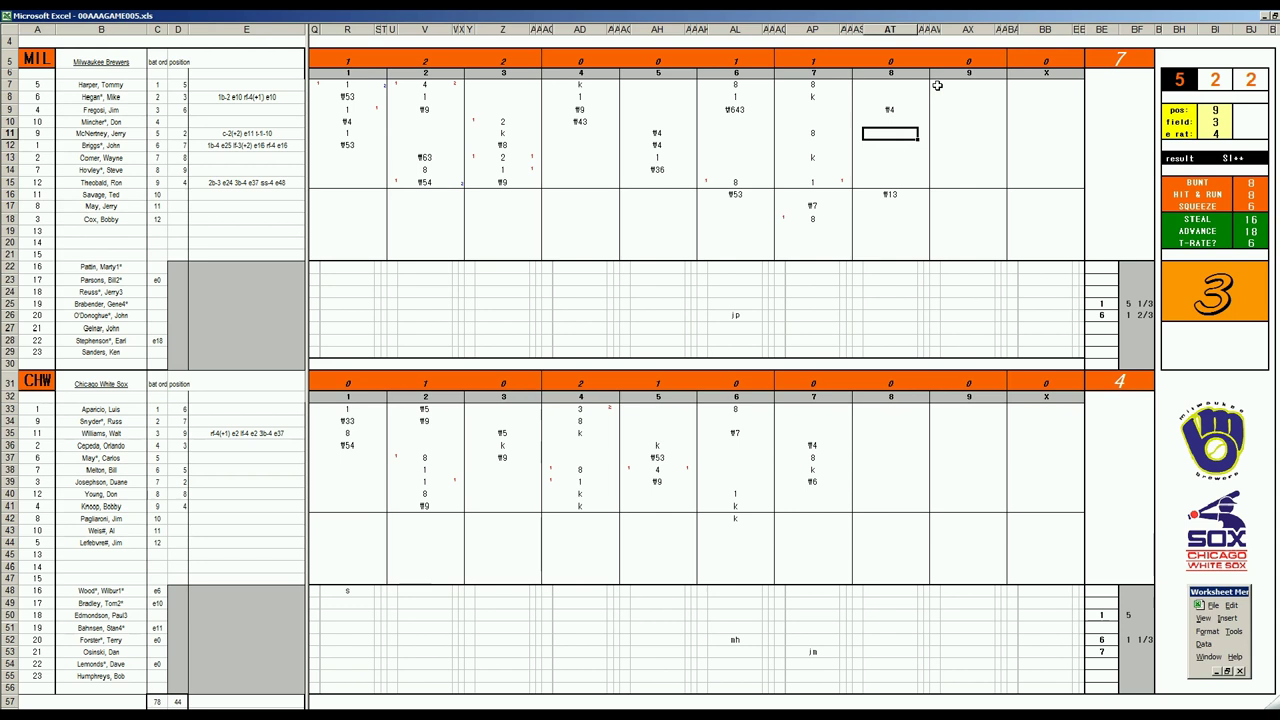
{"action": "type", "text": "2"}
{"action": "key", "text": "Return"}
{"action": "key", "text": "Down"}
{"action": "key", "text": "Down"}
{"action": "key", "text": "Down"}
{"action": "key", "text": "Down"}
{"action": "key", "text": "Down"}
{"action": "key", "text": "Down"}
{"action": "key", "text": "Down"}
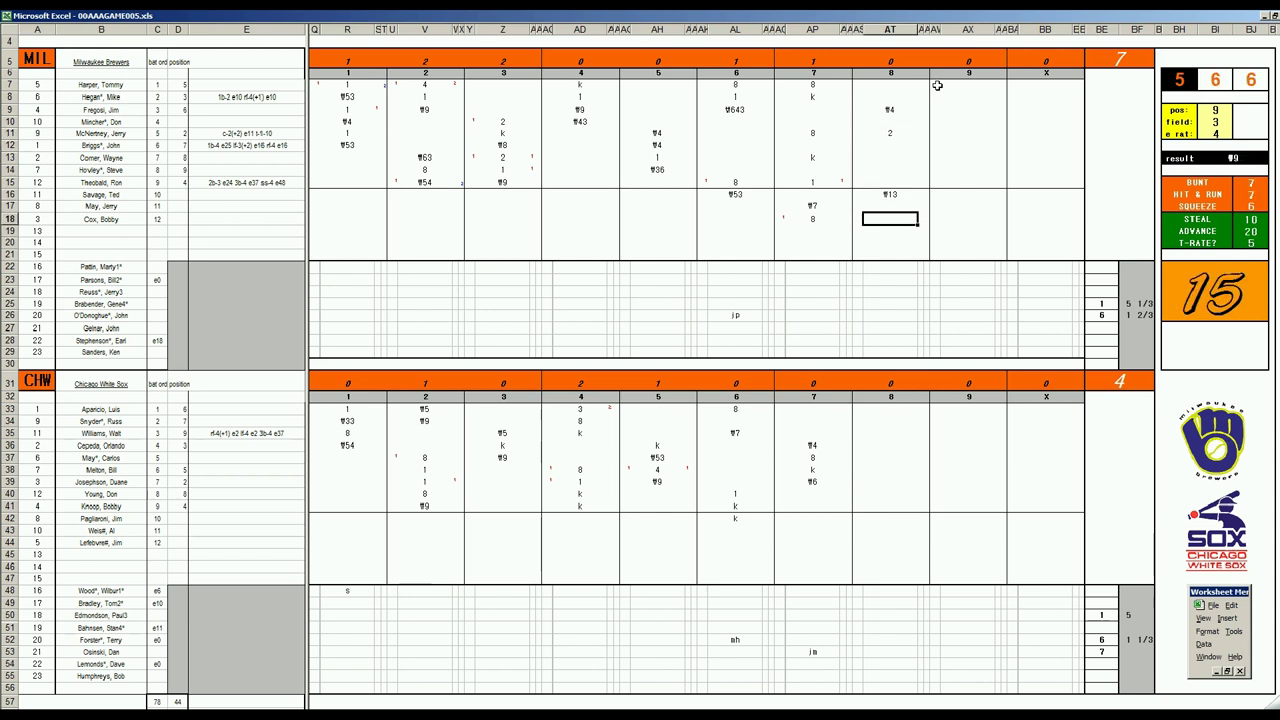
{"action": "type", "text": "k"}
{"action": "left_click", "coordinate": [1128, 654]}
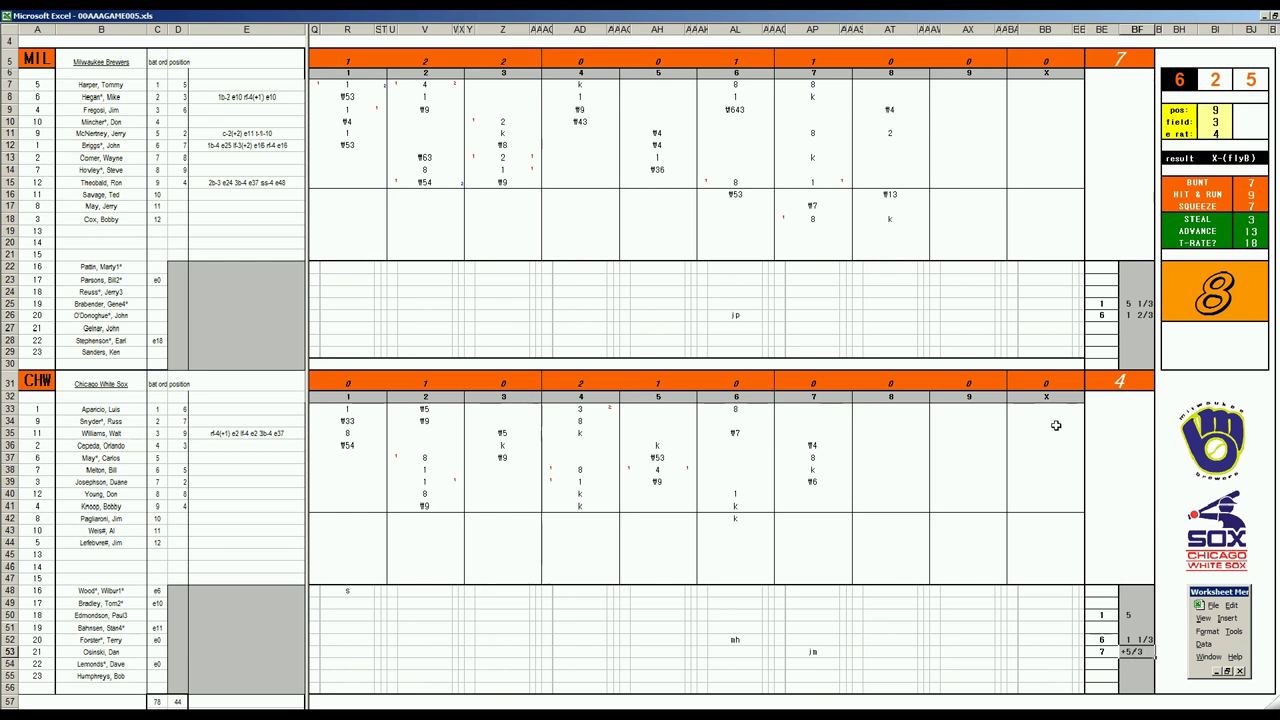
Type 8 in BE29 to show the row-29 Brewers reliever entering in inning 8.
{"action": "left_click", "coordinate": [1102, 352]}
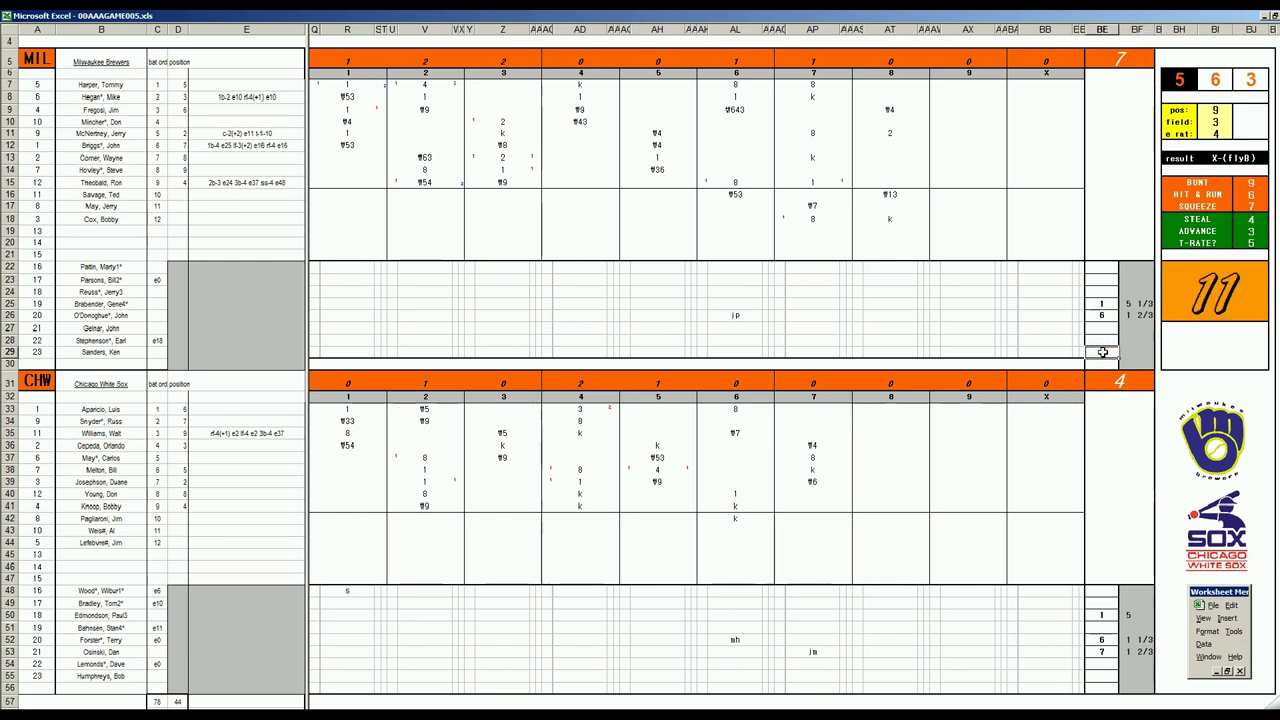
{"action": "type", "text": "8"}
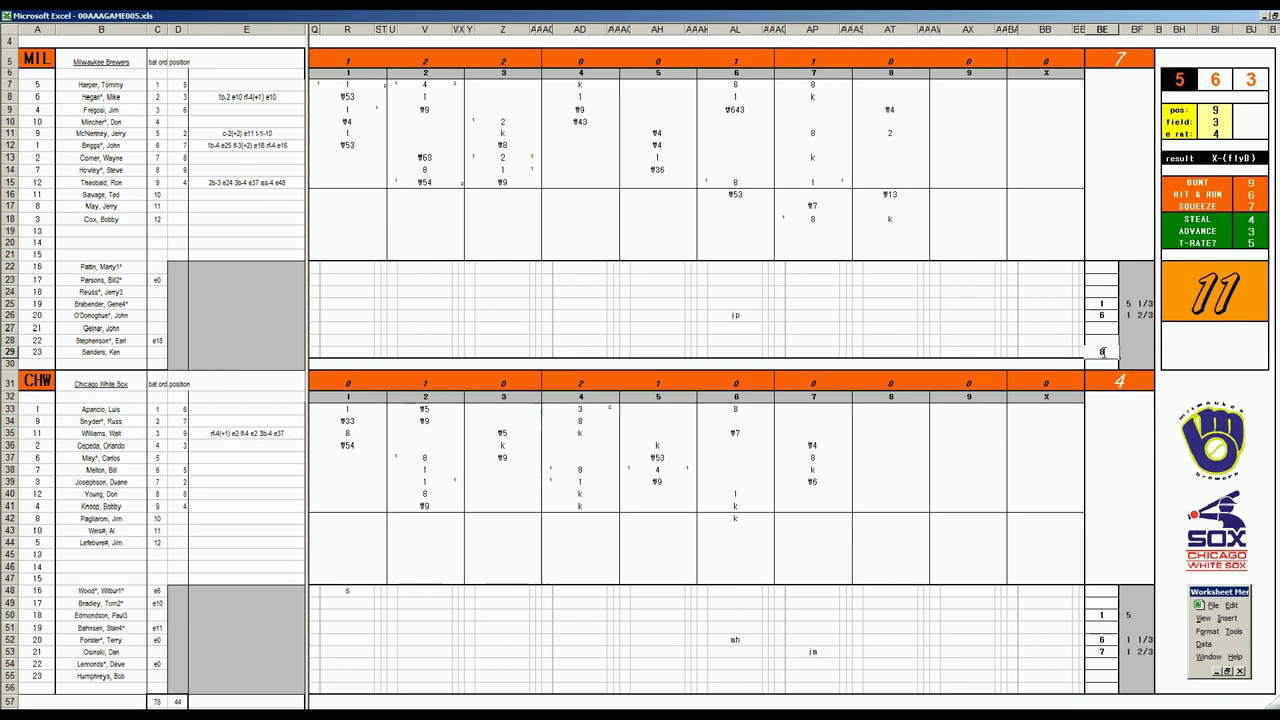
Log a strikeout for row 40 and a 4 for row 41, scoring a White Sox run.
{"action": "left_click", "coordinate": [876, 493]}
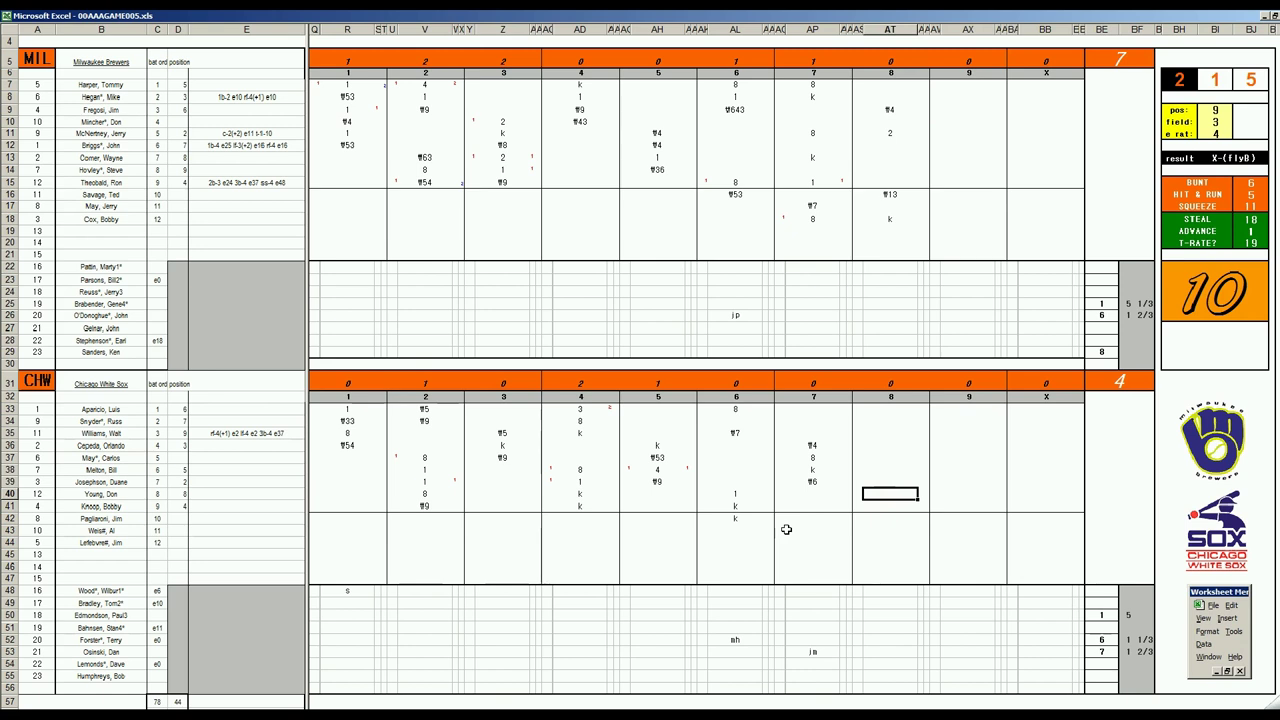
{"action": "type", "text": "k"}
{"action": "key", "text": "Return"}
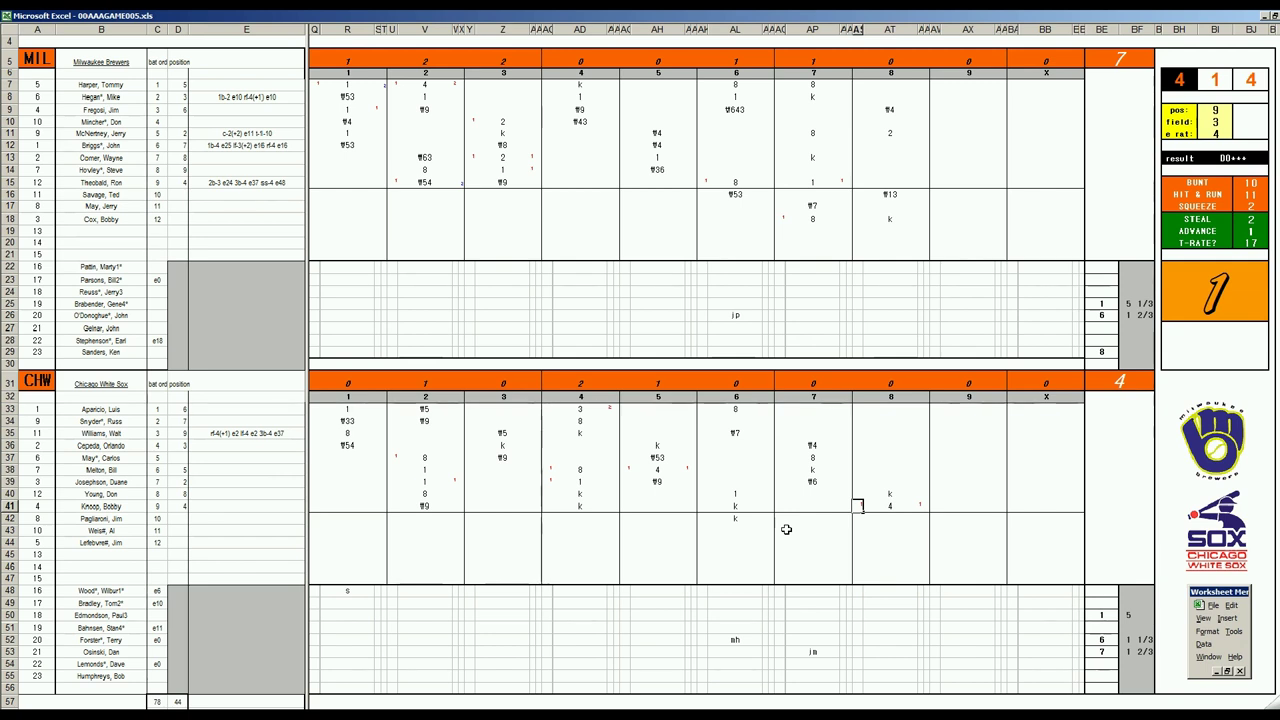
{"action": "key", "text": "ctrl+r"}
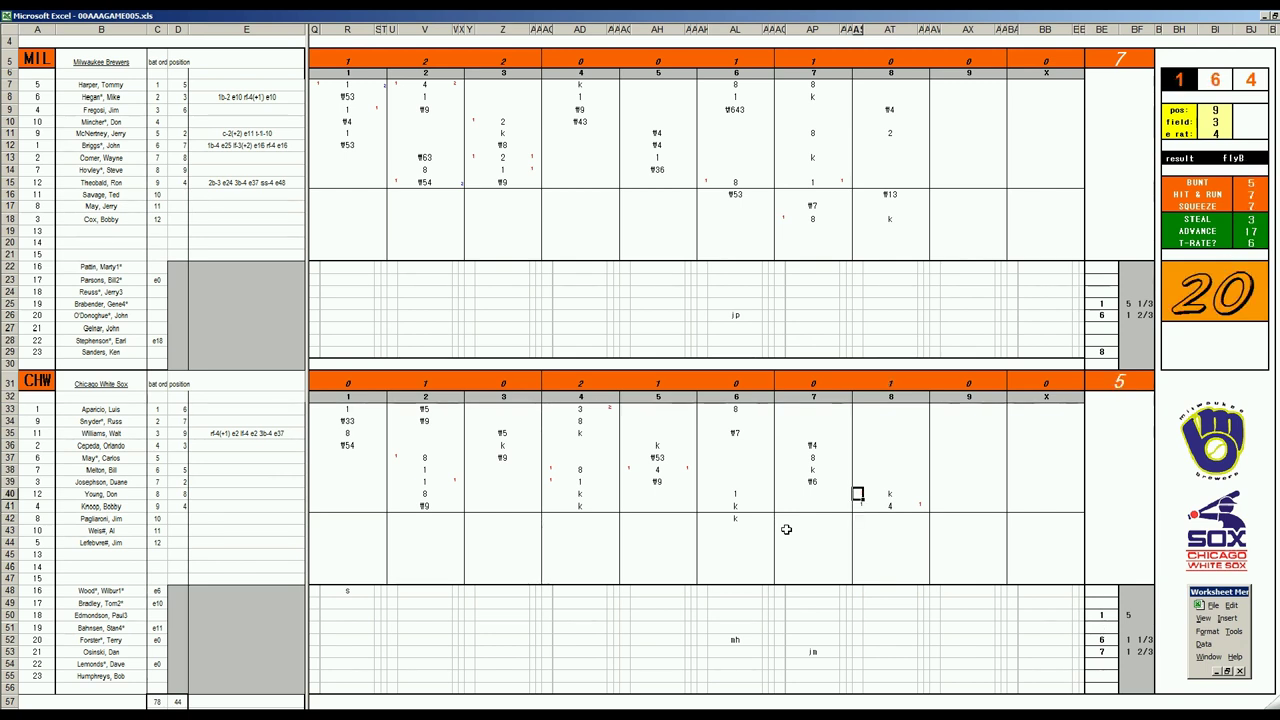
Enter F8 for row 33, clear the stray k in row 34, and record k for row 42.
{"action": "key", "text": "Up"}
{"action": "key", "text": "Up"}
{"action": "key", "text": "Up"}
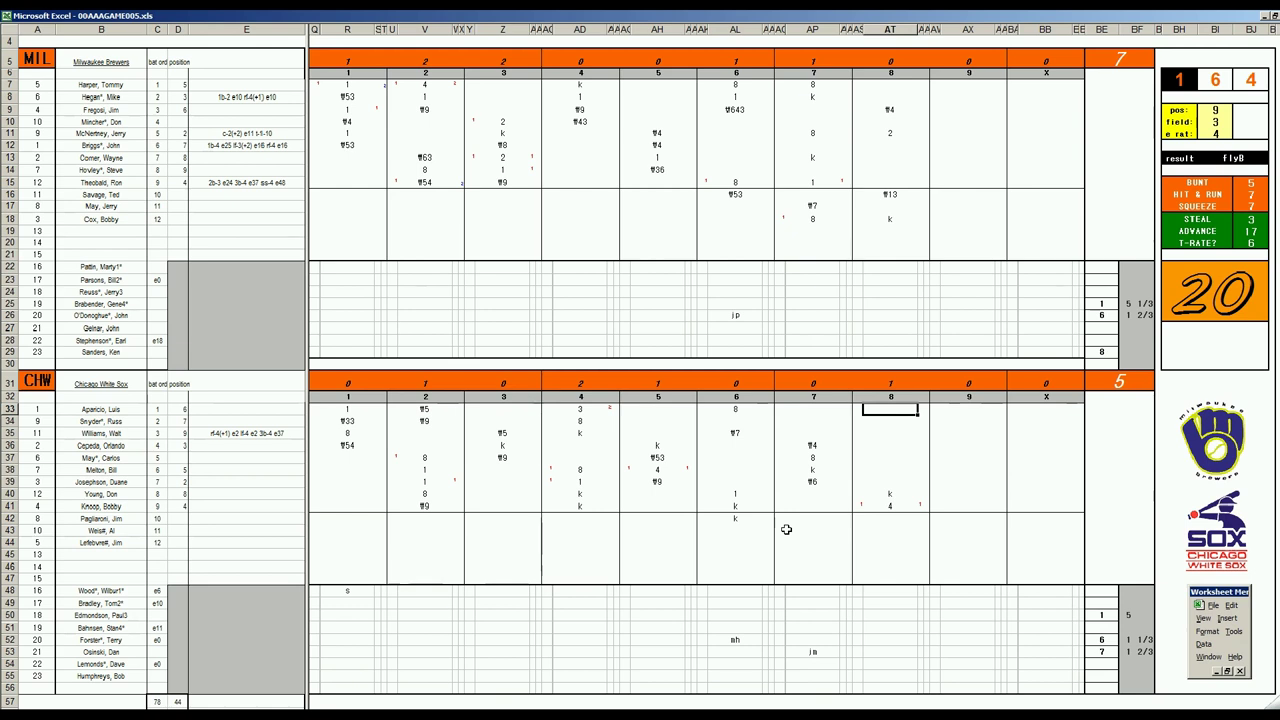
{"action": "type", "text": "f8"}
{"action": "key", "text": "Return"}
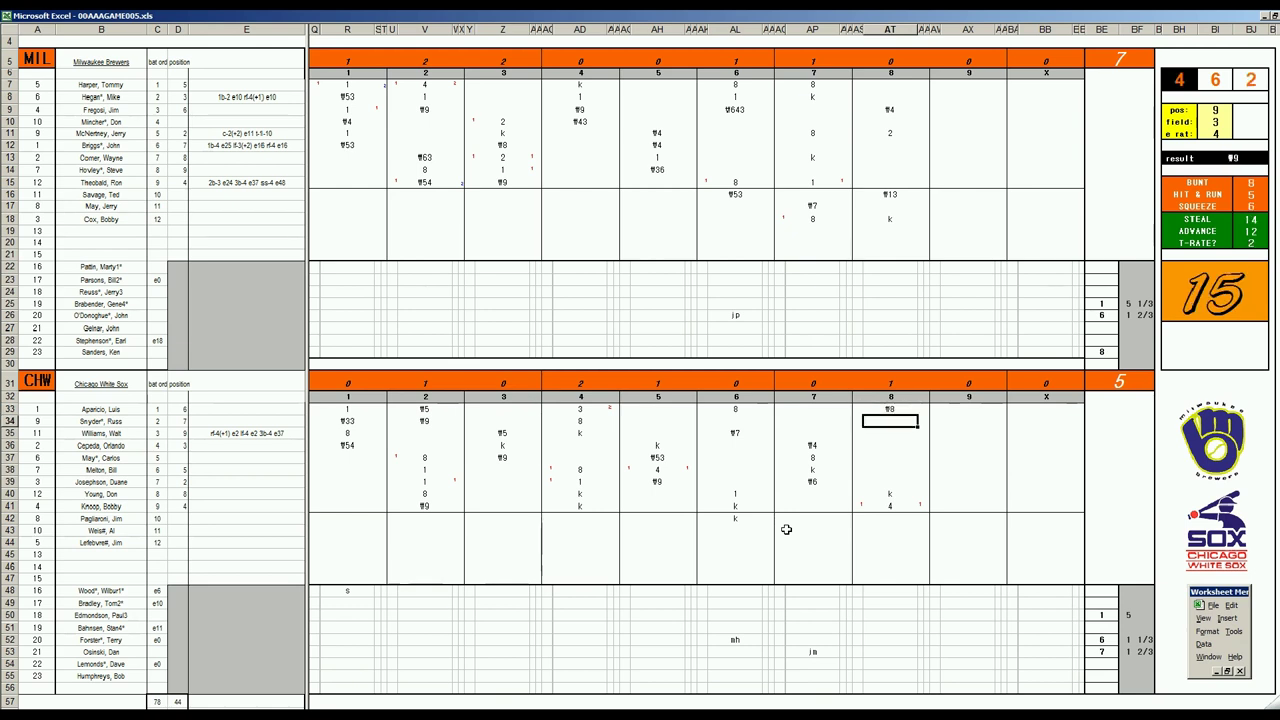
{"action": "type", "text": "k"}
{"action": "key", "text": "Delete"}
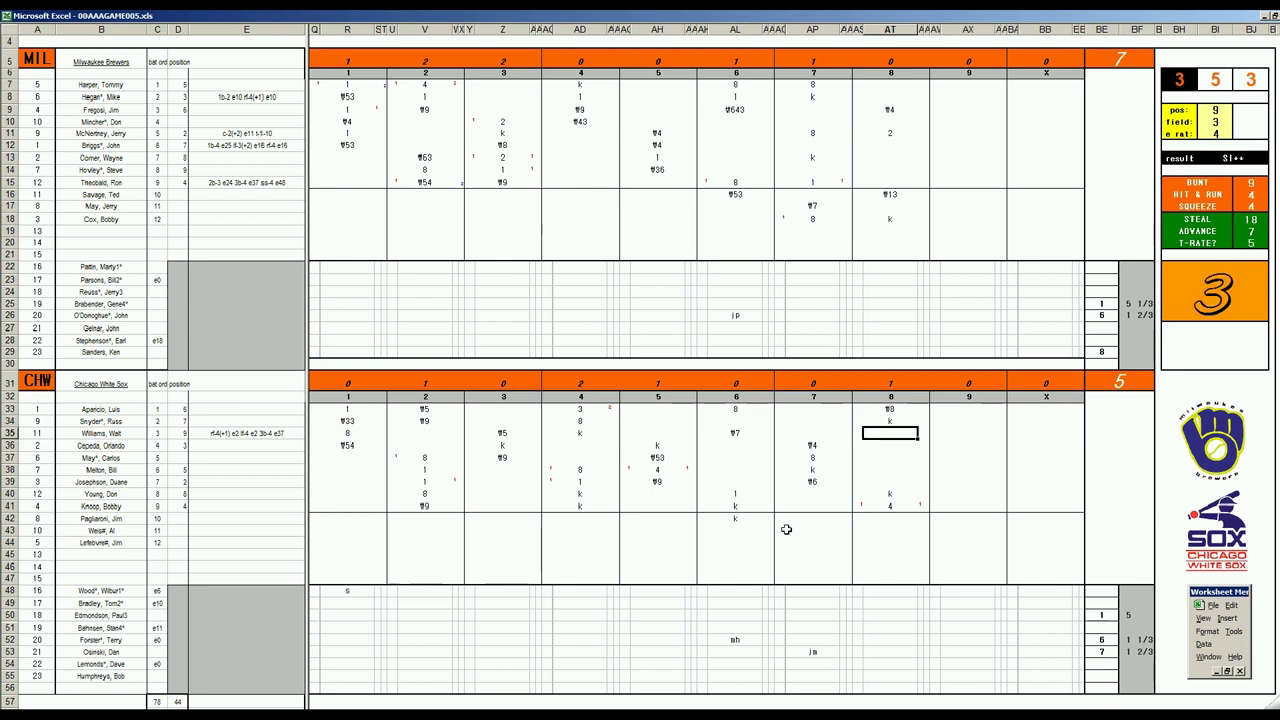
{"action": "key", "text": "F9"}
{"action": "key", "text": "Down"}
{"action": "key", "text": "Down"}
{"action": "key", "text": "Down"}
{"action": "key", "text": "Down"}
{"action": "key", "text": "Down"}
{"action": "key", "text": "Down"}
{"action": "key", "text": "Down"}
{"action": "key", "text": "Down"}
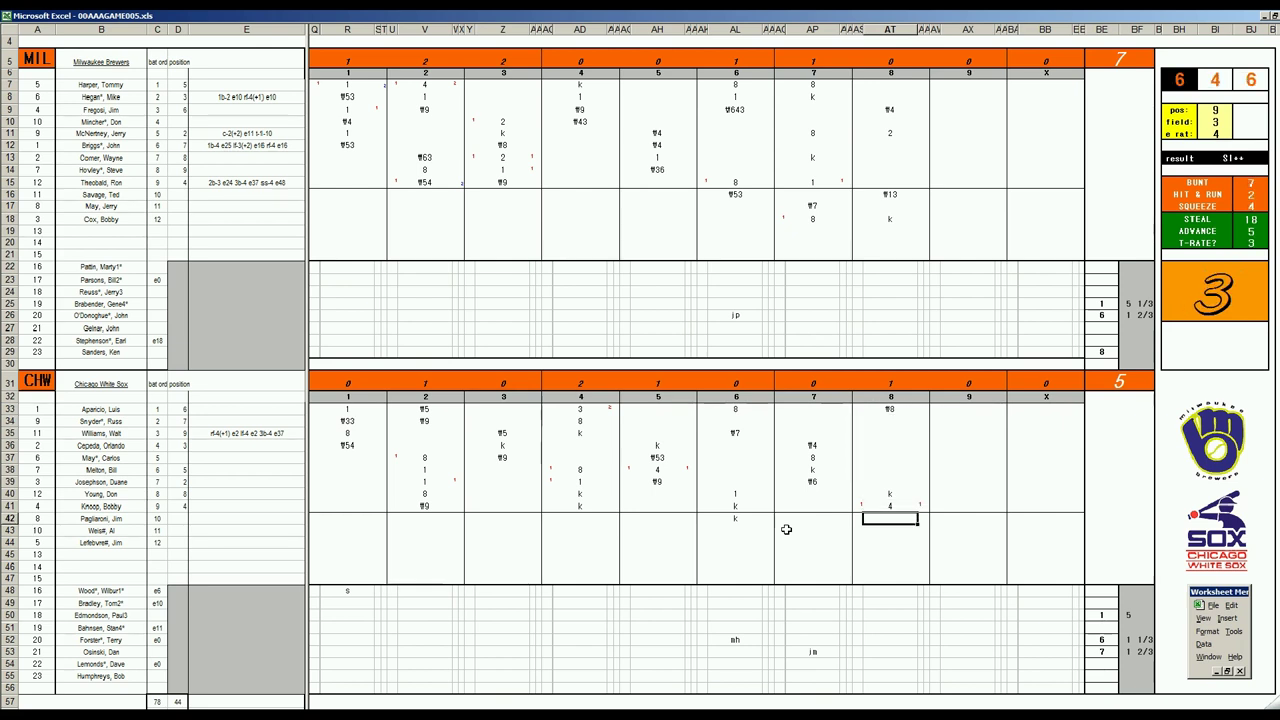
{"action": "type", "text": "k"}
Enter 9 in BE55 for the last White Sox pitcher and ¶63 for row 13 in the ninth.
{"action": "left_click", "coordinate": [1103, 678]}
{"action": "type", "text": "9"}
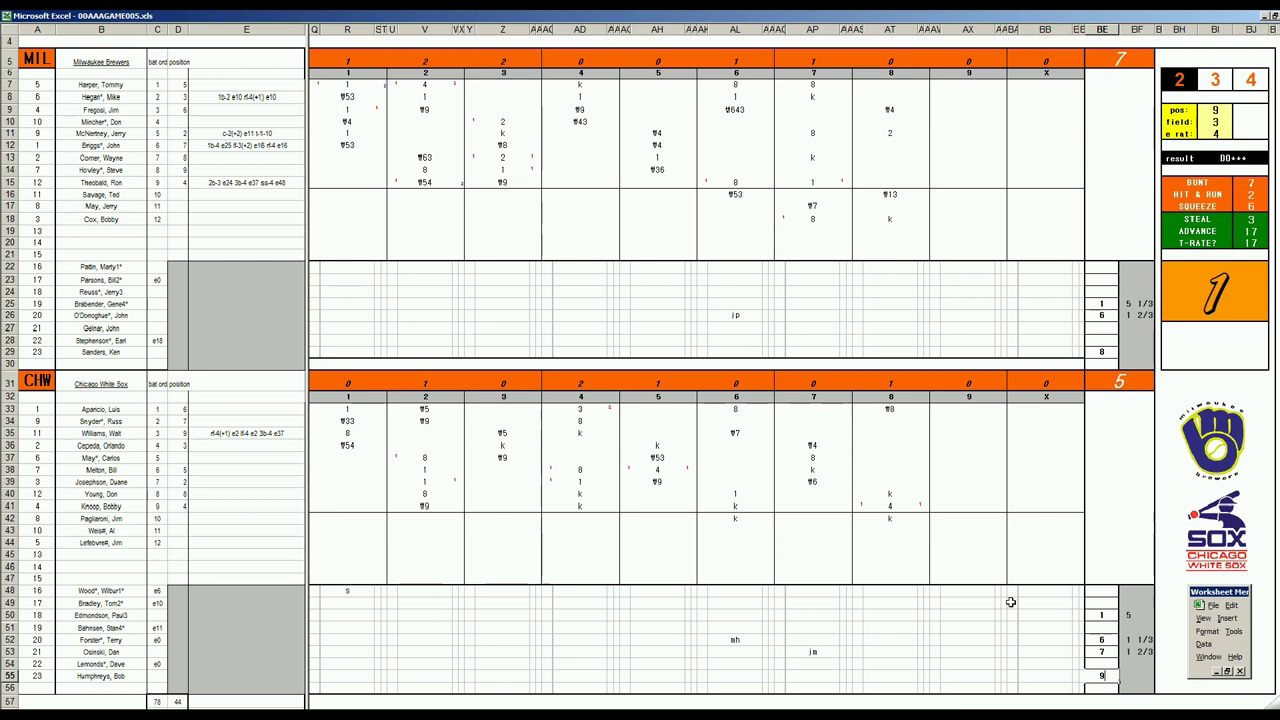
{"action": "left_click", "coordinate": [957, 152]}
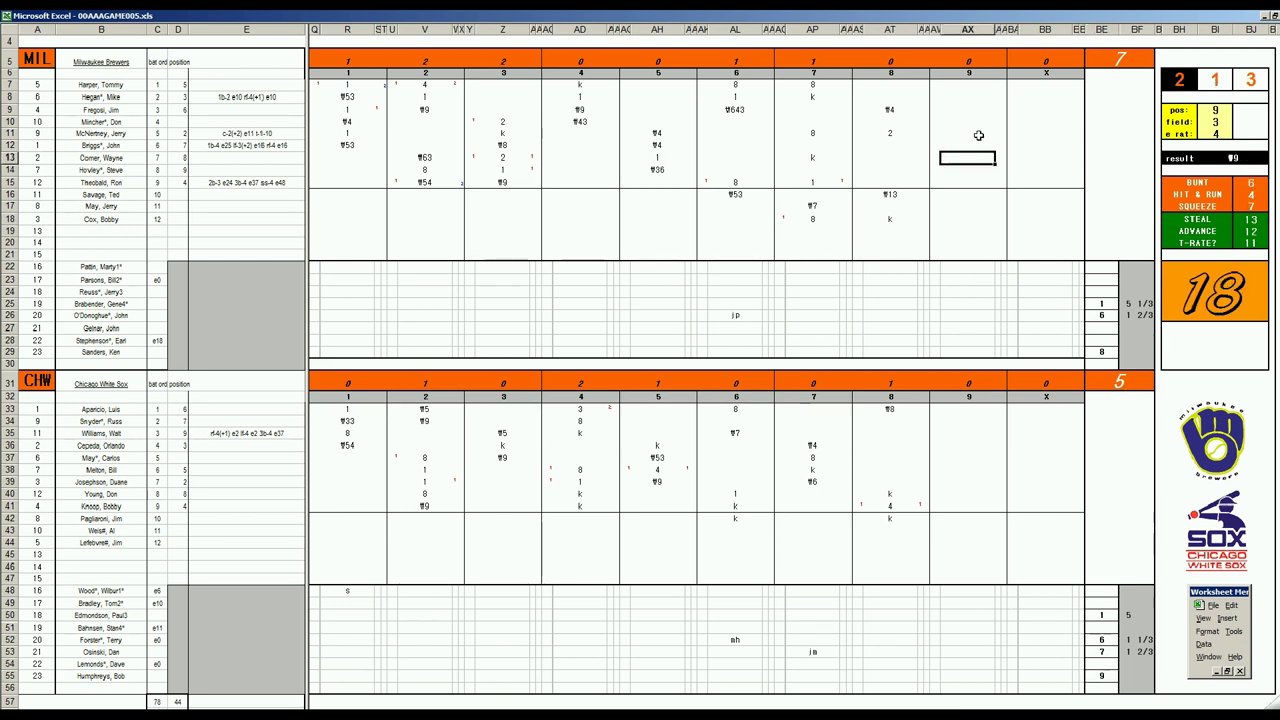
{"action": "type", "text": "f63"}
{"action": "key", "text": "Return"}
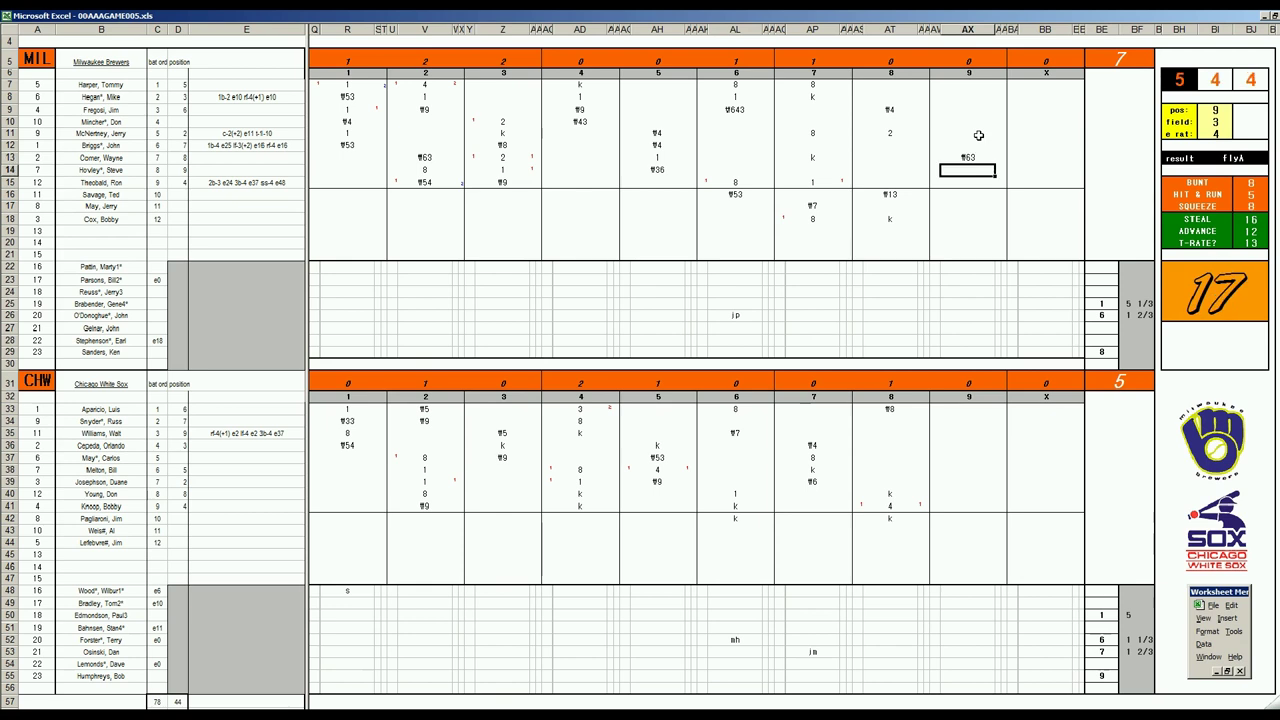
Move the misplaced ¶7 from row 14 to row 17 in the ninth-inning column.
{"action": "type", "text": "f7"}
{"action": "key", "text": "Return"}
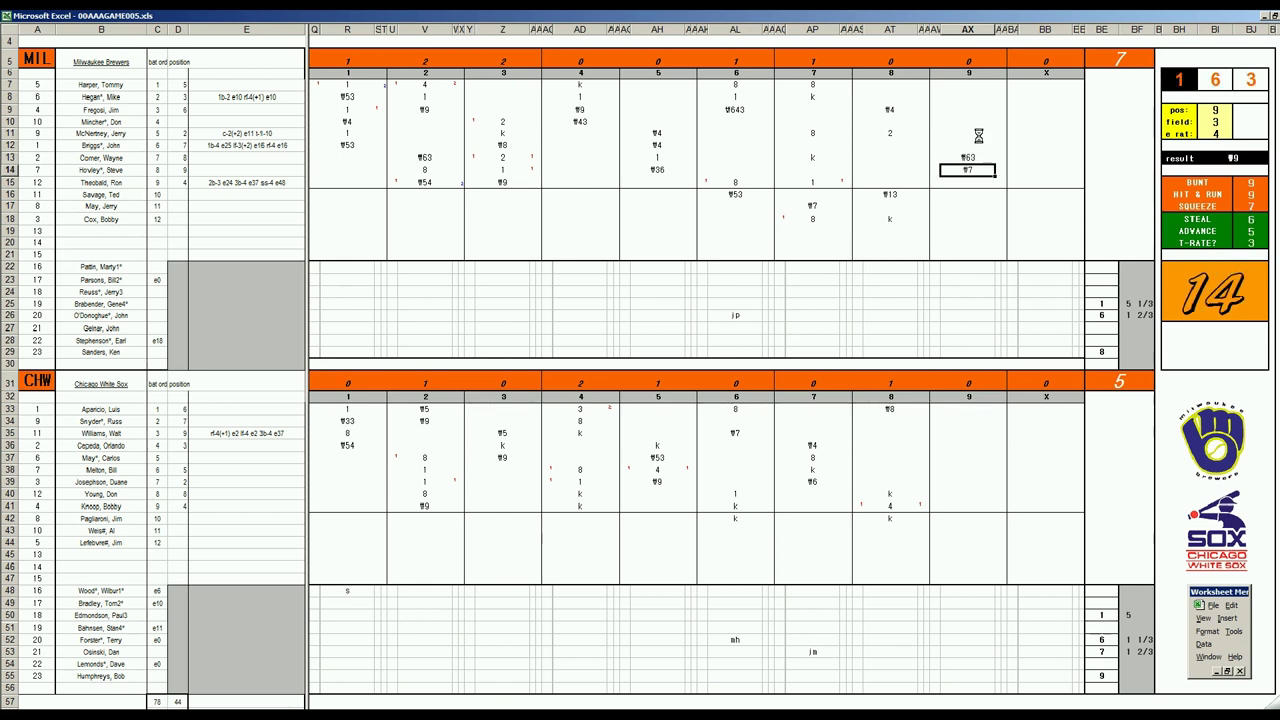
{"action": "key", "text": "Up"}
{"action": "key", "text": "Delete"}
{"action": "key", "text": "Down"}
{"action": "key", "text": "Down"}
{"action": "key", "text": "Down"}
{"action": "key", "text": "Down"}
{"action": "key", "text": "Up"}
{"action": "type", "text": "f7"}
{"action": "key", "text": "Up"}
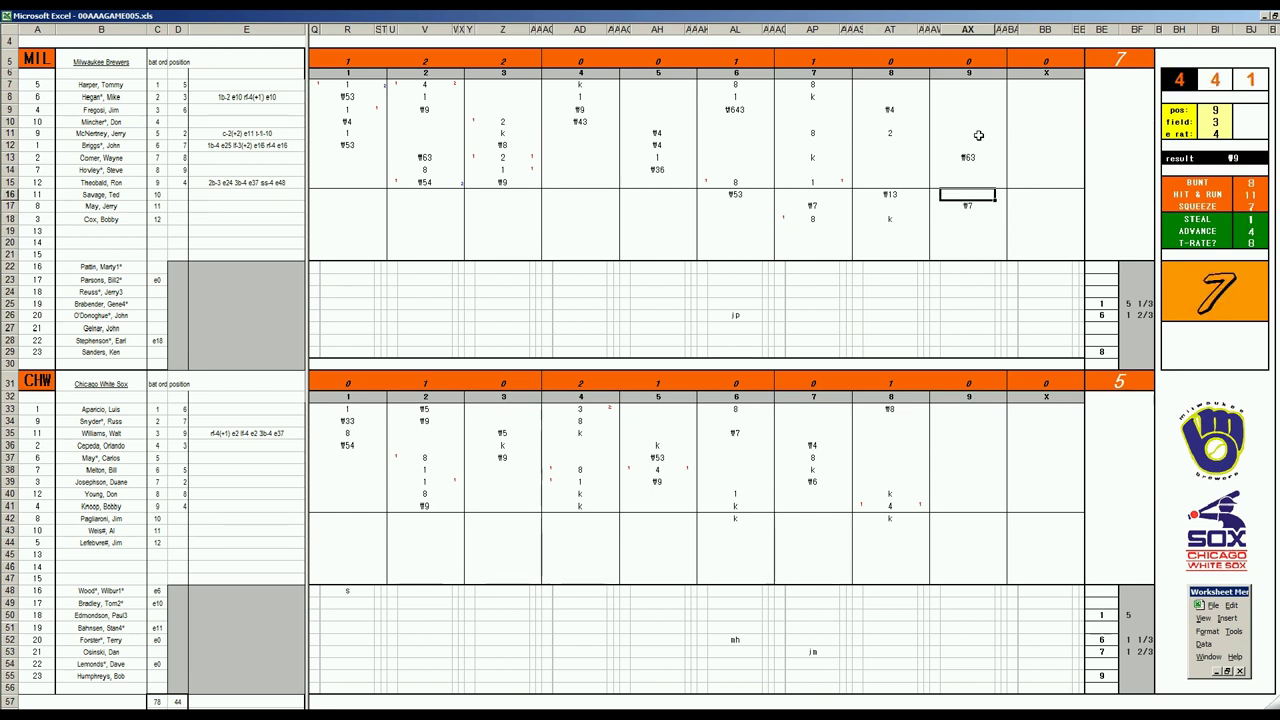
{"action": "key", "text": "Up"}
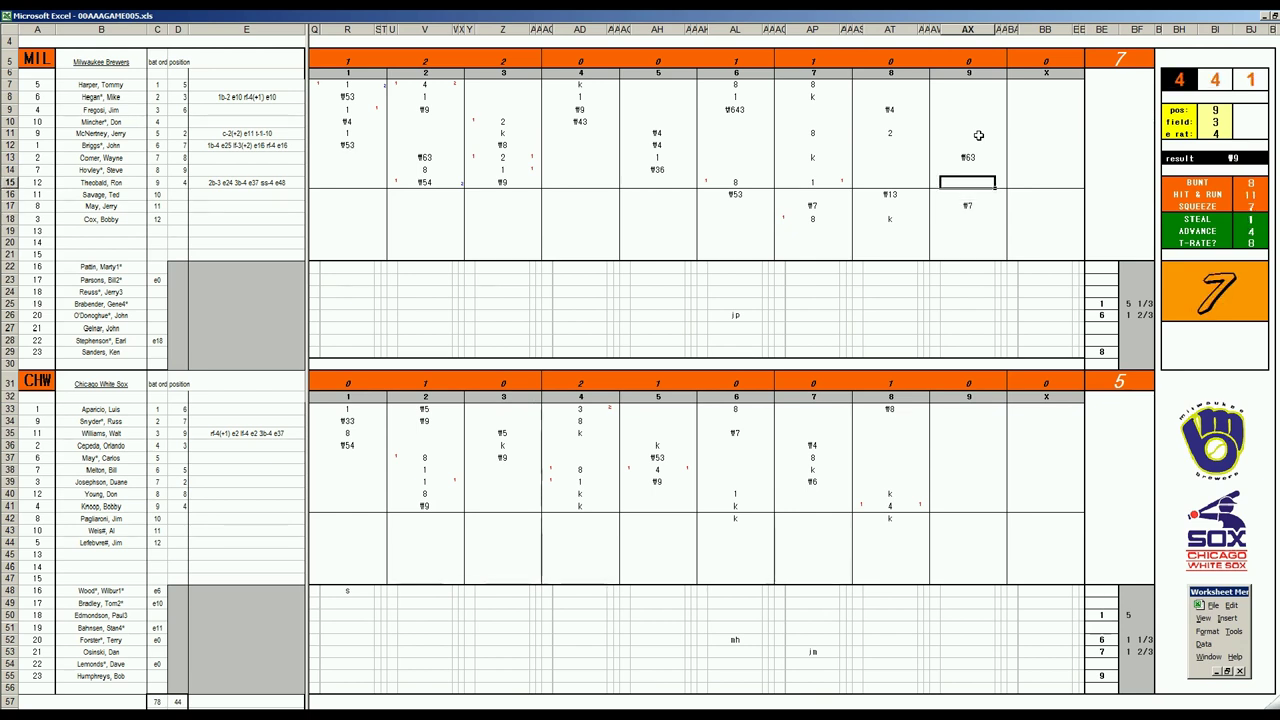
Record 2 for row 15, a 1 run for row 7, and k for row 8 in the ninth.
{"action": "type", "text": "2"}
{"action": "key", "text": "Up"}
{"action": "key", "text": "Up"}
{"action": "key", "text": "Up"}
{"action": "key", "text": "Up"}
{"action": "key", "text": "Up"}
{"action": "key", "text": "Up"}
{"action": "key", "text": "Up"}
{"action": "key", "text": "Up"}
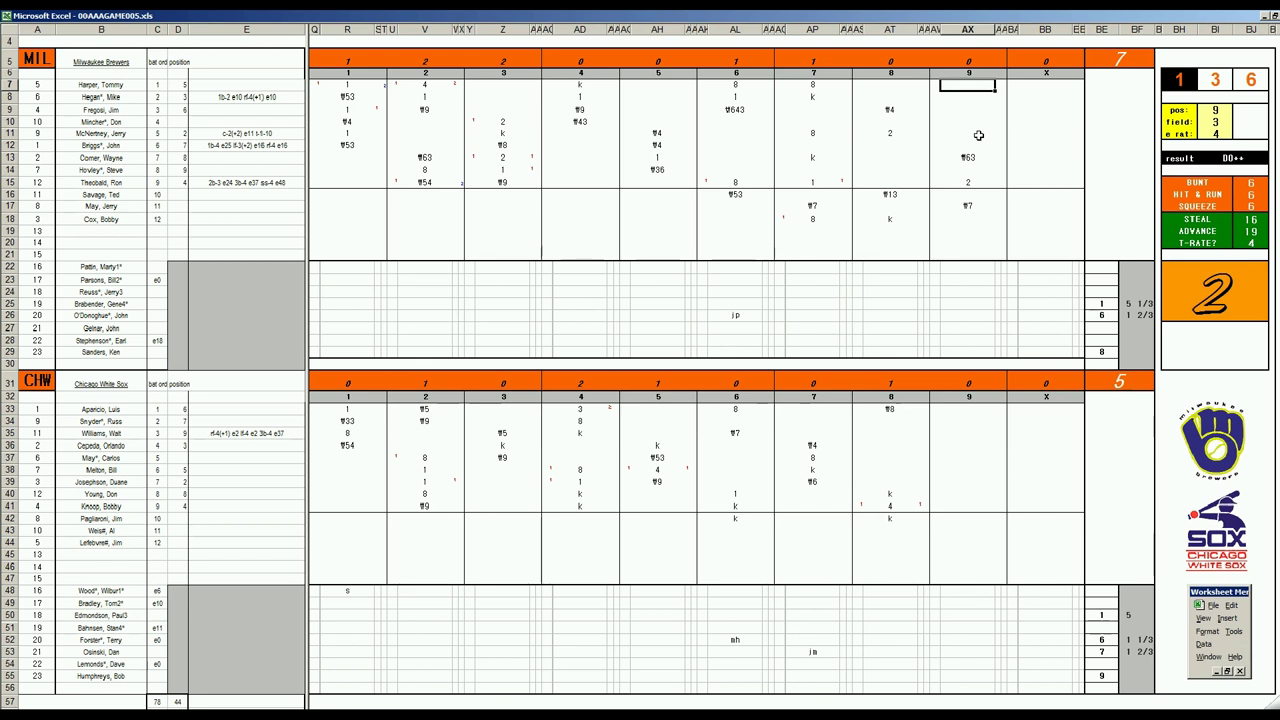
{"action": "type", "text": "1"}
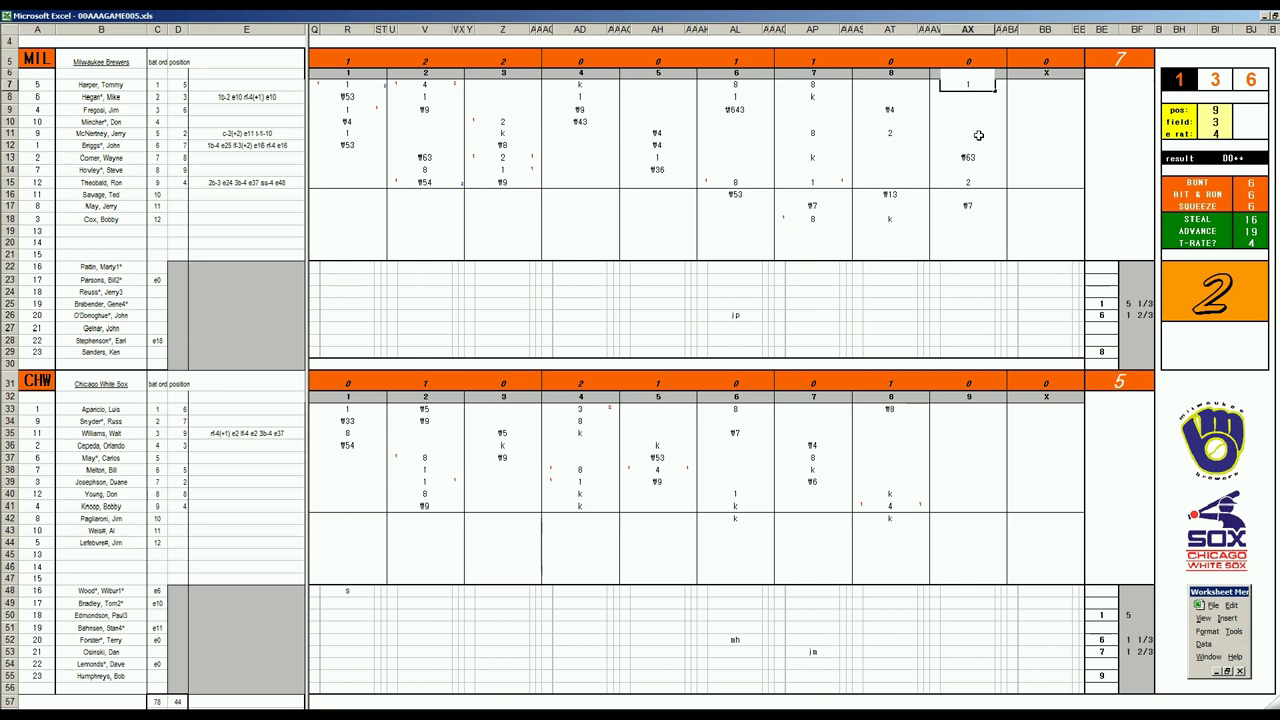
{"action": "key", "text": "Return"}
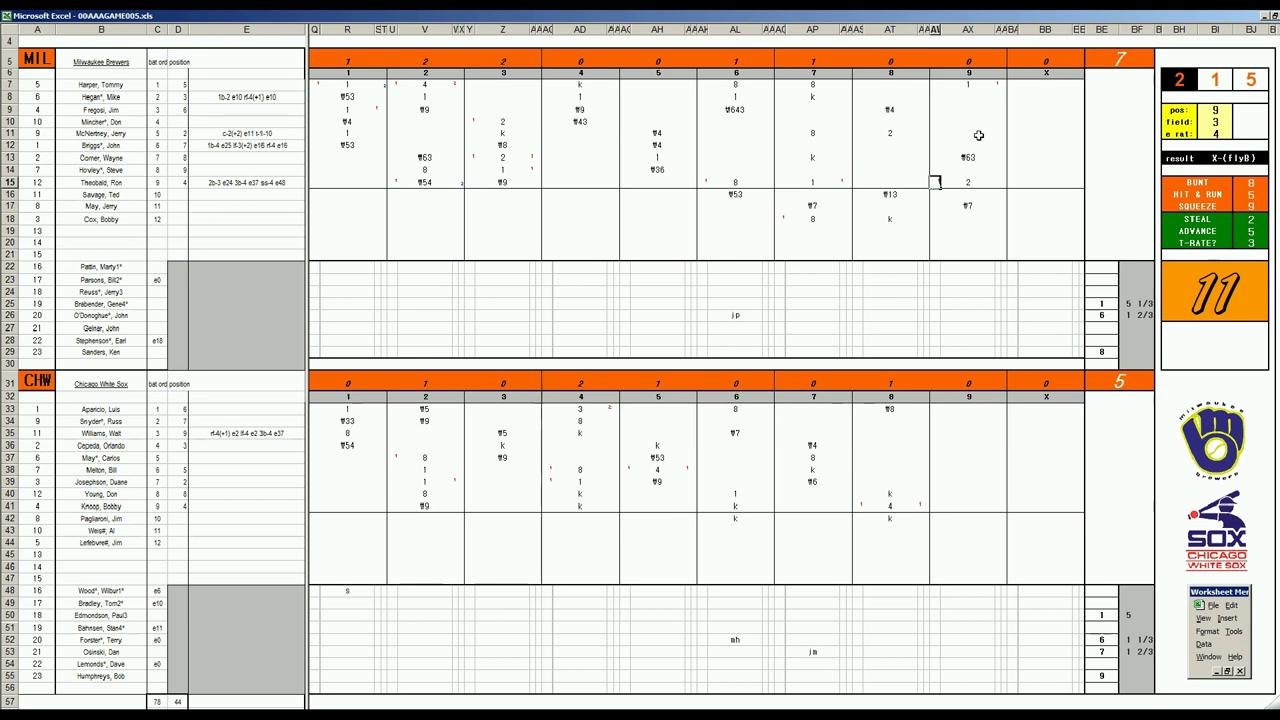
{"action": "key", "text": "Return"}
{"action": "key", "text": "Up"}
{"action": "type", "text": "k"}
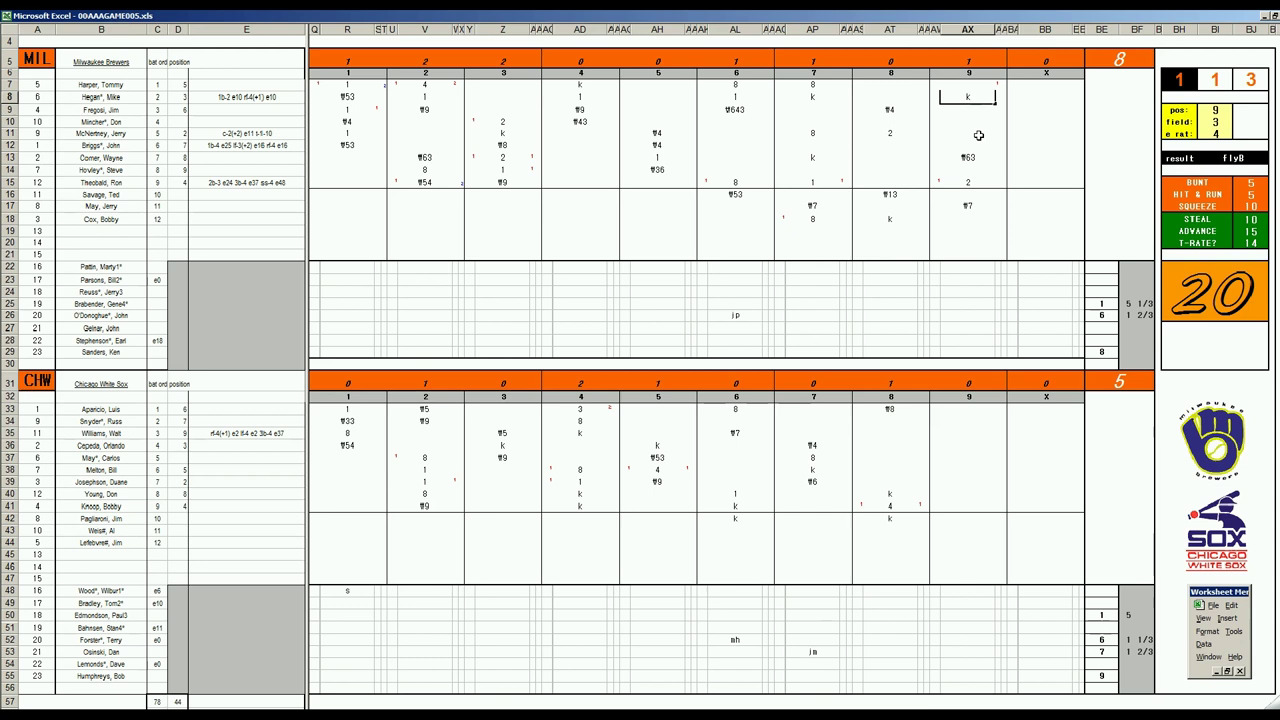
Score the White Sox ninth as F6, F63 and k in rows 35–37.
{"action": "left_click", "coordinate": [962, 420]}
{"action": "key", "text": "Down"}
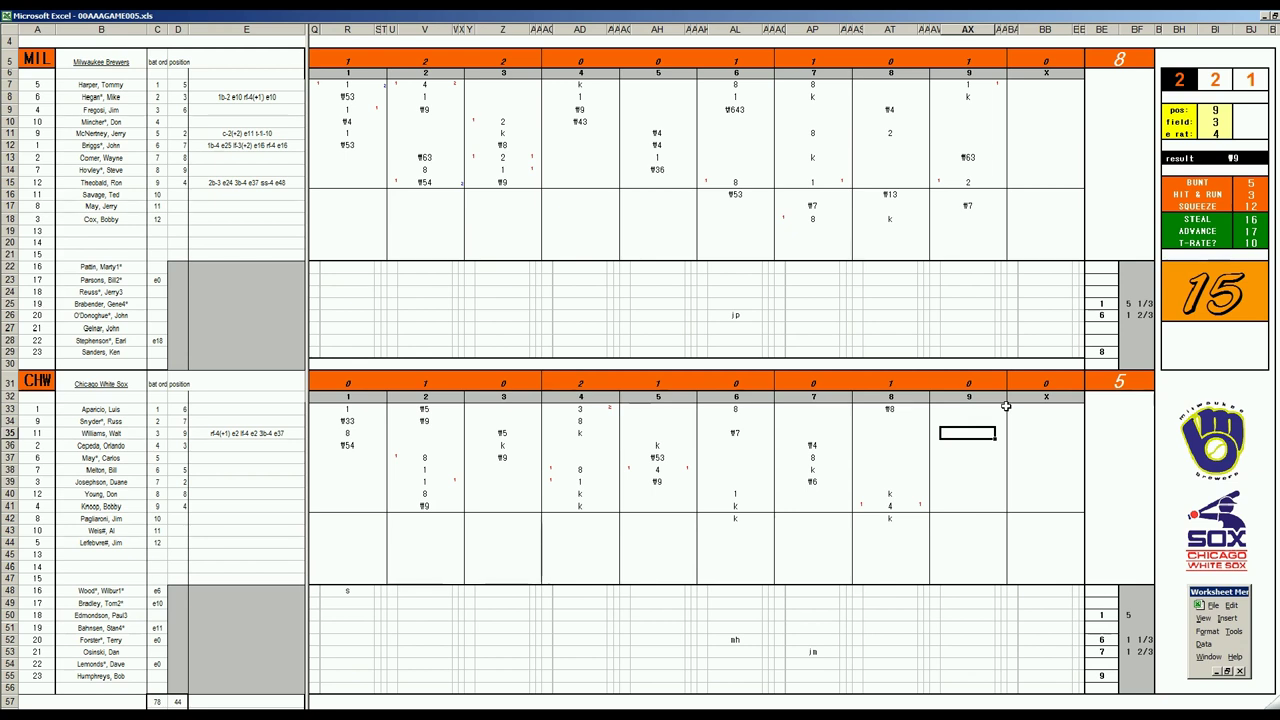
{"action": "type", "text": "f6"}
{"action": "key", "text": "Return"}
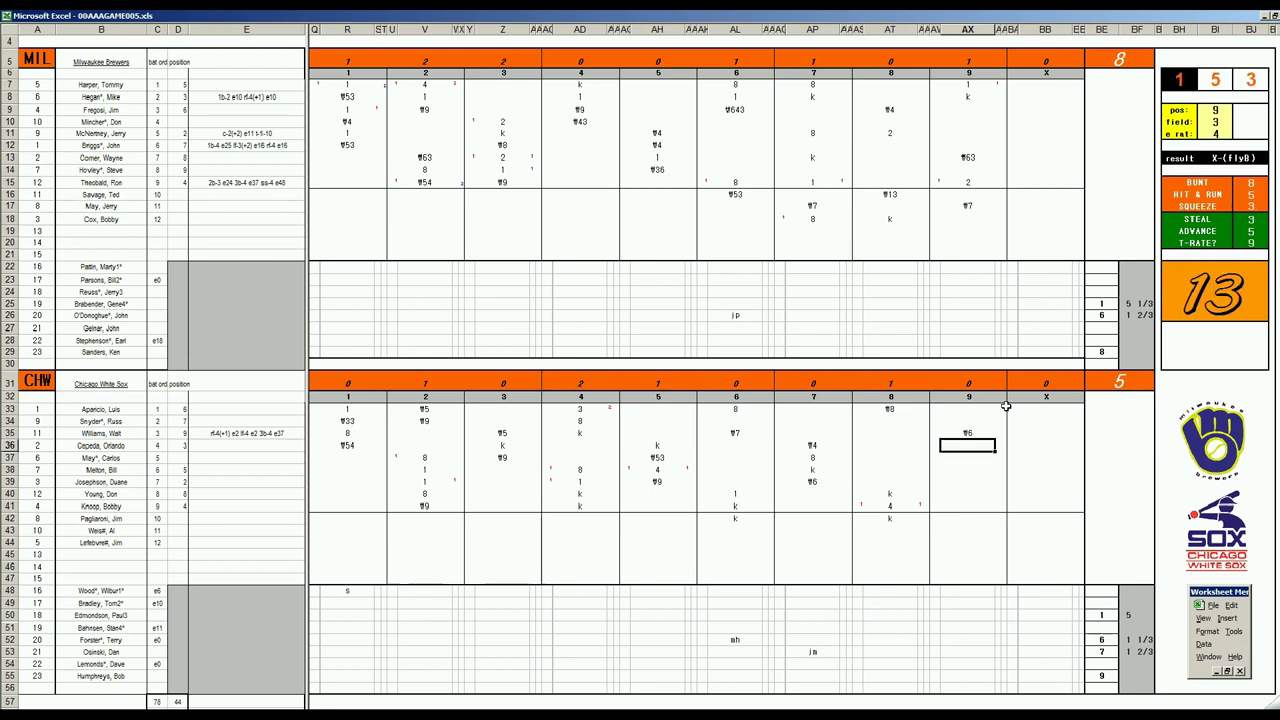
{"action": "type", "text": "f63"}
{"action": "key", "text": "Return"}
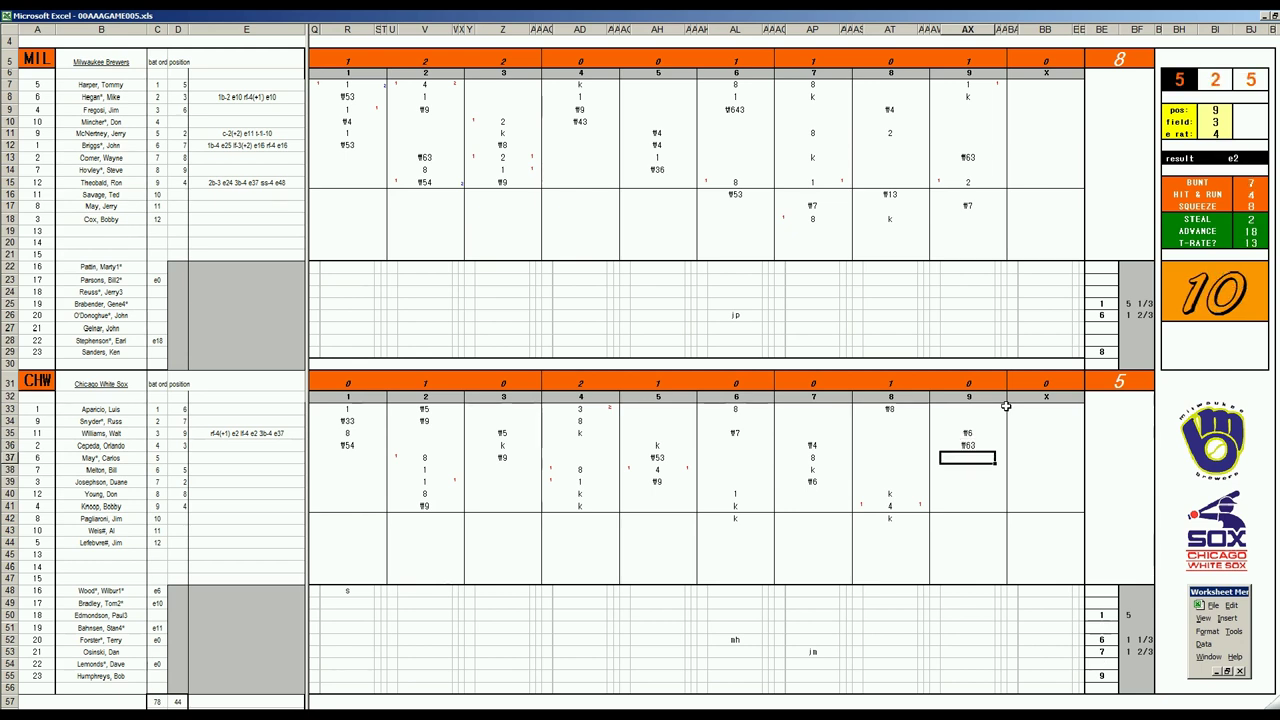
{"action": "type", "text": "k"}
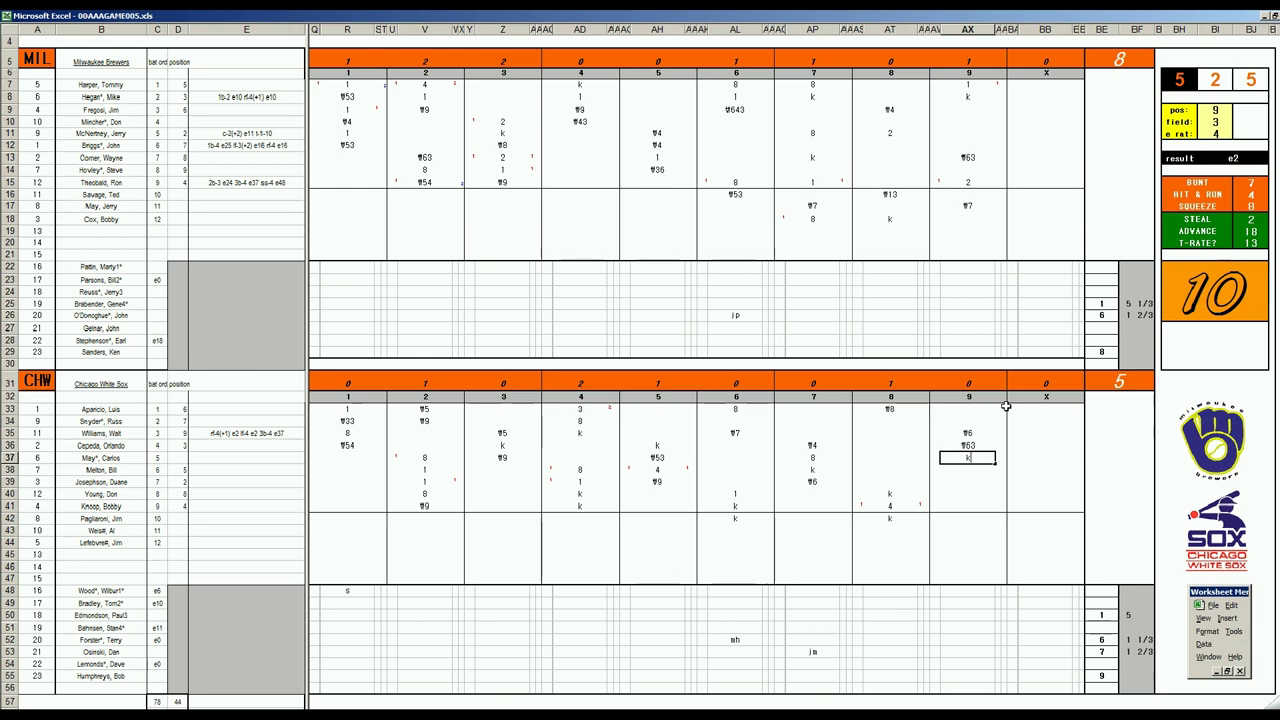
Enter 2 in BF29 and 1 in BF55, then generate the box score with Ctrl+R.
{"action": "left_click", "coordinate": [1137, 356]}
{"action": "type", "text": "2"}
{"action": "key", "text": "Return"}
{"action": "left_click", "coordinate": [1133, 676]}
{"action": "type", "text": "1"}
{"action": "key", "text": "Return"}
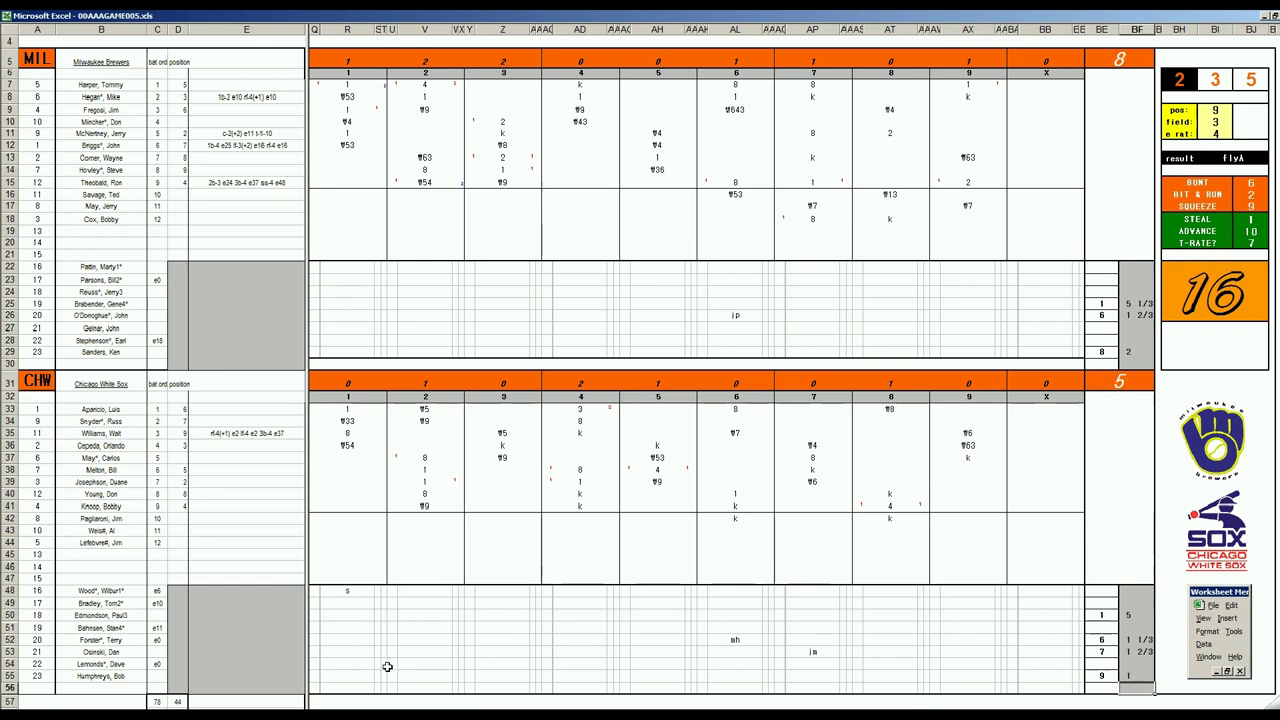
{"action": "left_click", "coordinate": [245, 627]}
{"action": "key", "text": "ctrl+r"}
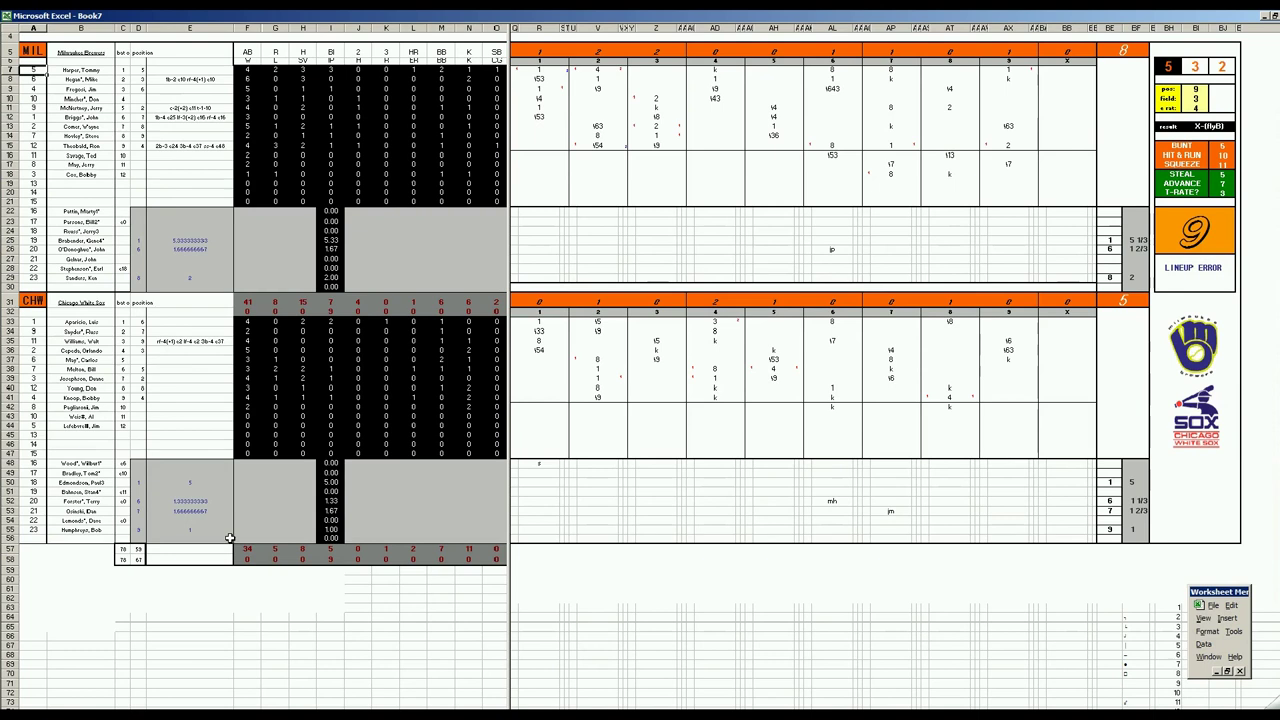
Enter the row 53 pitching figures 2 and 12 in the box score.
{"action": "left_click", "coordinate": [225, 532]}
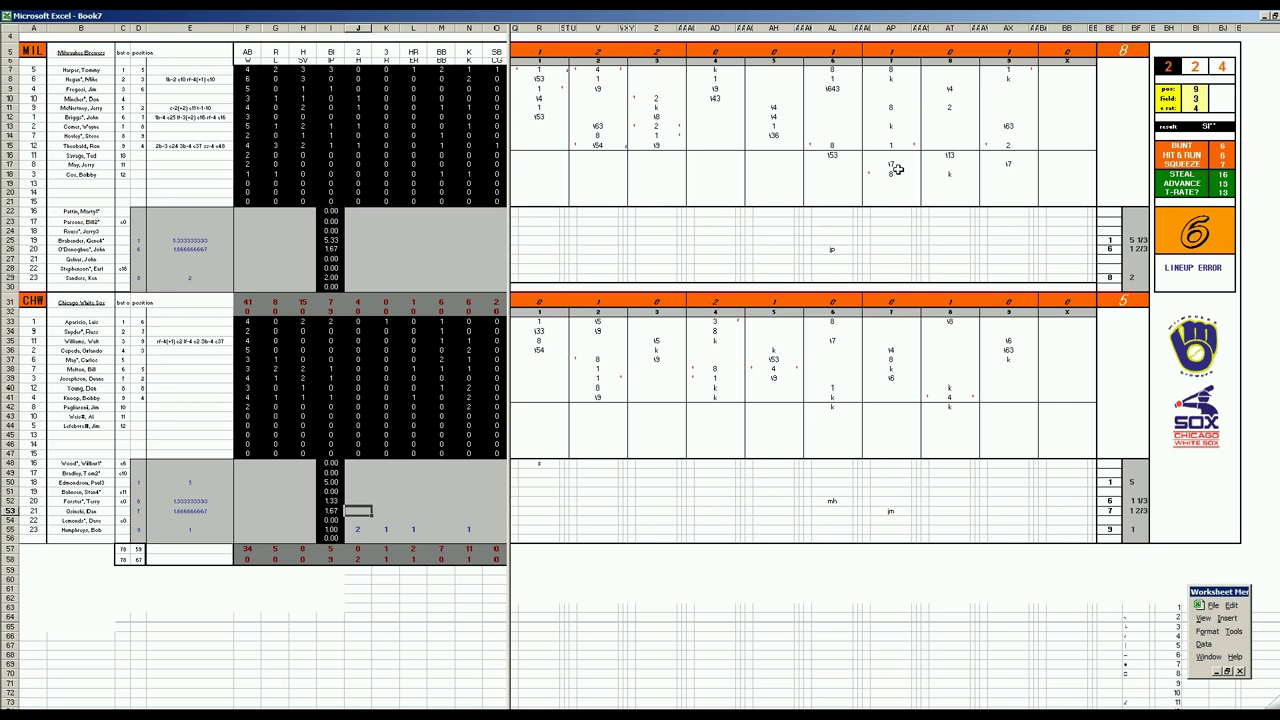
{"action": "type", "text": "2"}
{"action": "key", "text": "Right"}
{"action": "key", "text": "Right"}
{"action": "key", "text": "Right"}
{"action": "type", "text": "1"}
{"action": "key", "text": "Right"}
{"action": "type", "text": "2"}
{"action": "key", "text": "Left"}
{"action": "key", "text": "Left"}
{"action": "key", "text": "Left"}
{"action": "key", "text": "Up"}
{"action": "key", "text": "Left"}
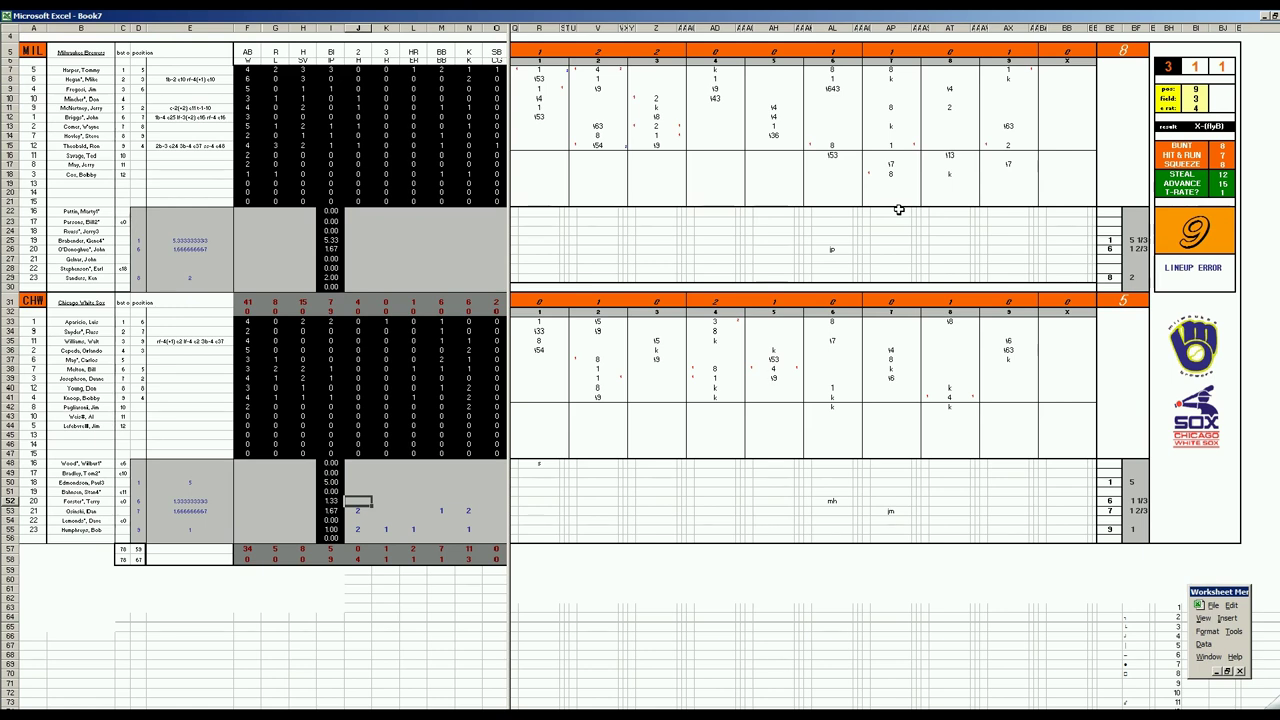
Fill four consecutive pitching columns of row 52 with 1, ending at N52.
{"action": "type", "text": "1"}
{"action": "key", "text": "Tab"}
{"action": "type", "text": "1"}
{"action": "key", "text": "Tab"}
{"action": "type", "text": "1"}
{"action": "key", "text": "Tab"}
{"action": "type", "text": "1"}
{"action": "key", "text": "Tab"}
Put 1 in column G and 10 in J50 for the row 50 White Sox pitcher.
{"action": "type", "text": "1"}
{"action": "key", "text": "Left"}
{"action": "key", "text": "Left"}
{"action": "key", "text": "Left"}
{"action": "key", "text": "Left"}
{"action": "key", "text": "Left"}
{"action": "key", "text": "Left"}
{"action": "key", "text": "Up"}
{"action": "key", "text": "Up"}
{"action": "key", "text": "Up"}
{"action": "key", "text": "Right"}
{"action": "key", "text": "Right"}
{"action": "key", "text": "Down"}
{"action": "key", "text": "Left"}
{"action": "key", "text": "Left"}
{"action": "key", "text": "Left"}
{"action": "type", "text": "1"}
{"action": "key", "text": "Right"}
{"action": "key", "text": "Right"}
{"action": "key", "text": "Right"}
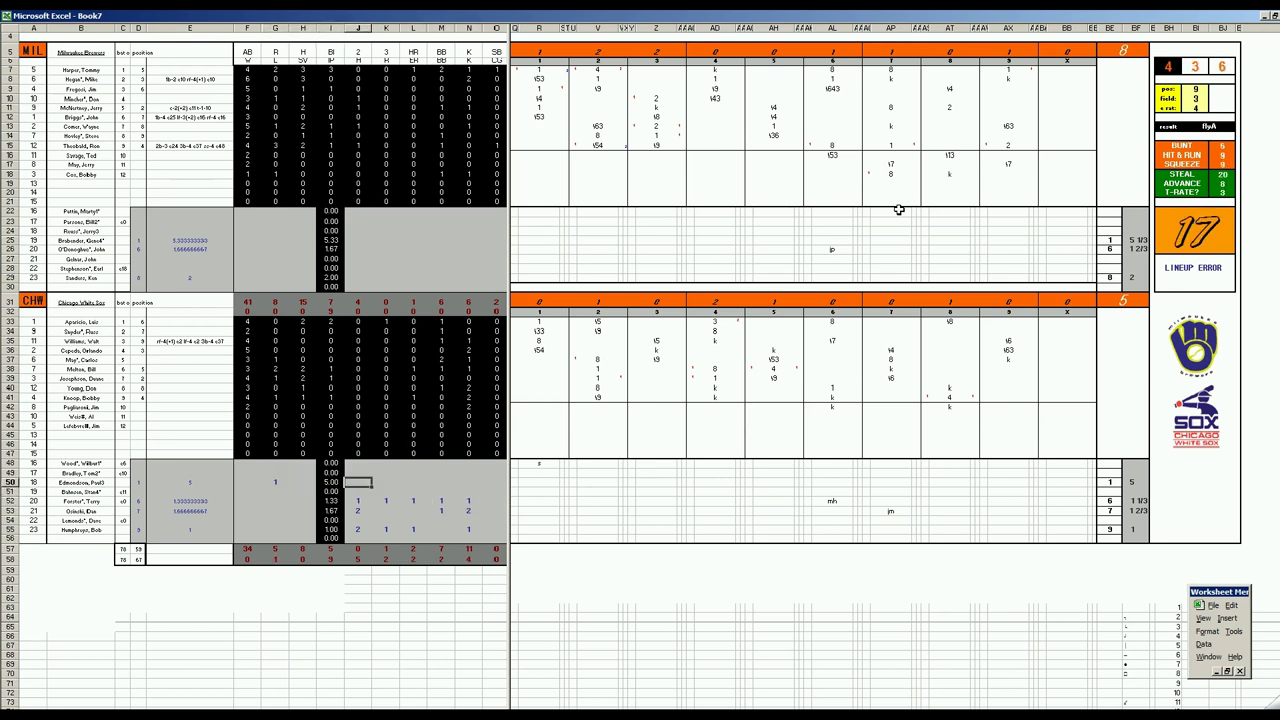
{"action": "type", "text": "10"}
{"action": "key", "text": "Tab"}
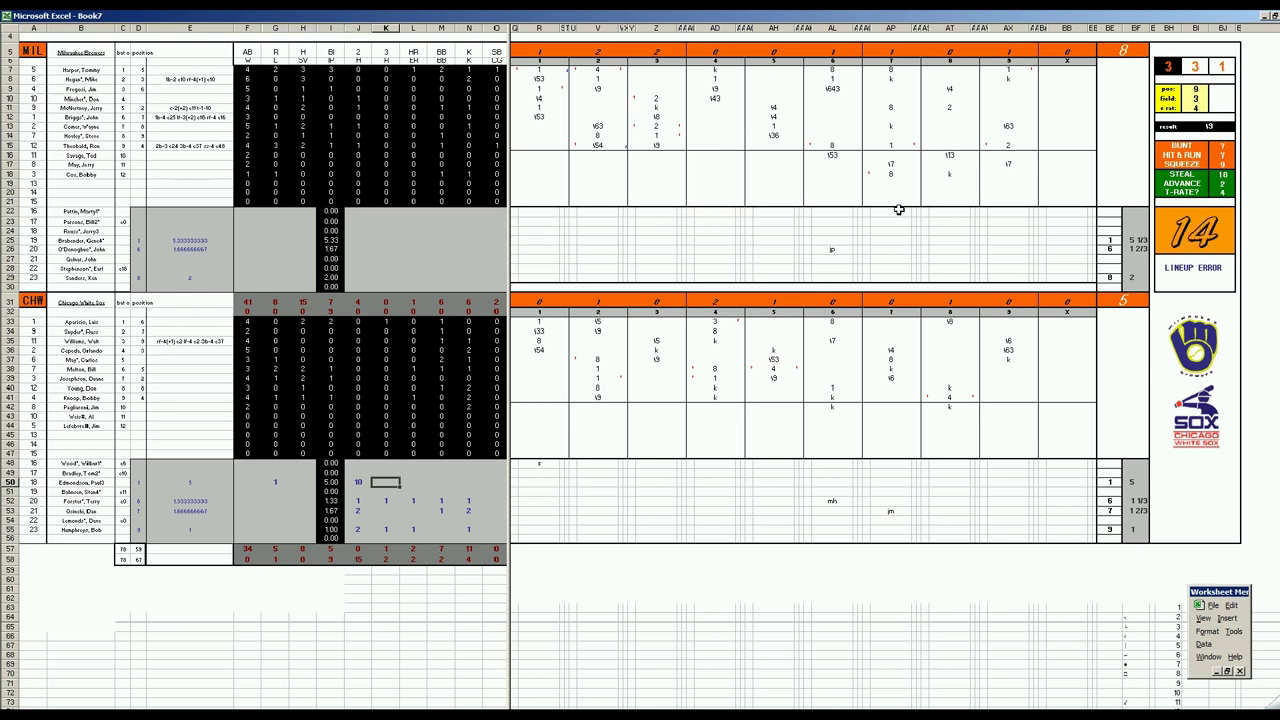
Fill K50:N50 with 6, 6, 4 and 2.
{"action": "type", "text": "6"}
{"action": "key", "text": "Tab"}
{"action": "type", "text": "6"}
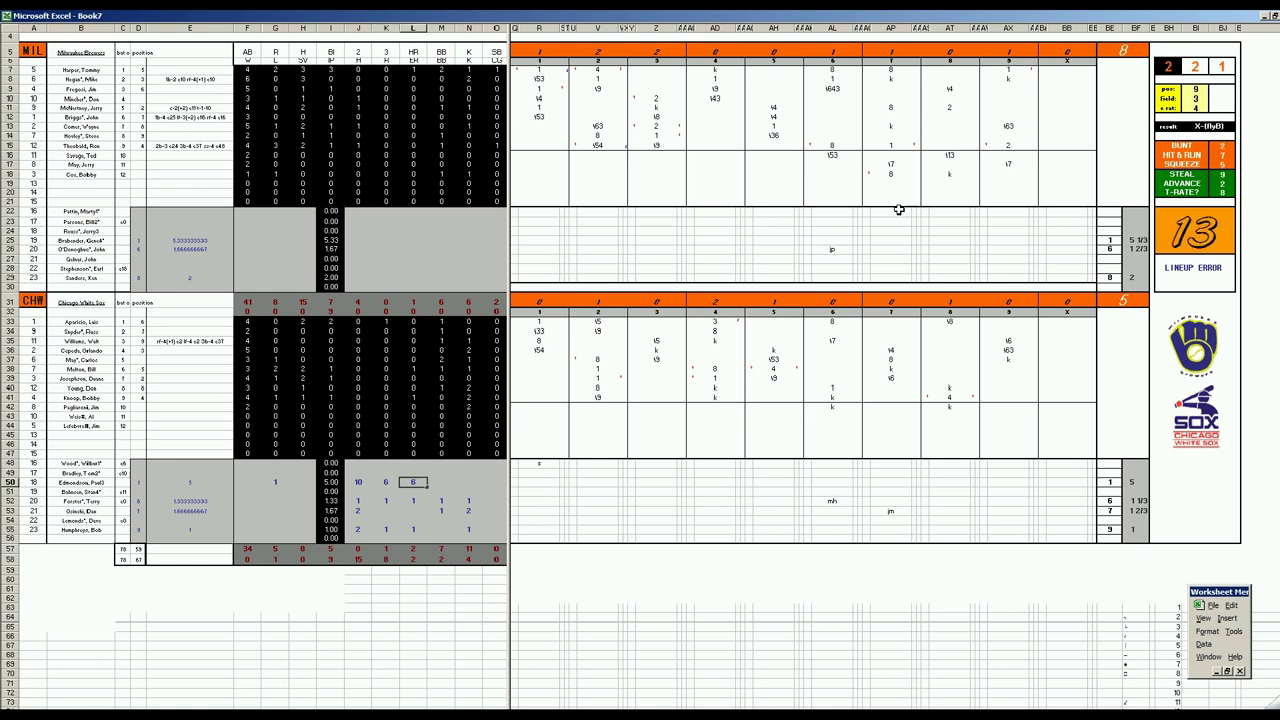
{"action": "key", "text": "Tab"}
{"action": "type", "text": "4"}
{"action": "key", "text": "Tab"}
{"action": "type", "text": "2"}
{"action": "key", "text": "Up"}
{"action": "key", "text": "Up"}
{"action": "key", "text": "Up"}
{"action": "key", "text": "Up"}
{"action": "key", "text": "Up"}
{"action": "key", "text": "Up"}
{"action": "key", "text": "Up"}
{"action": "key", "text": "Up"}
{"action": "key", "text": "Up"}
{"action": "key", "text": "Up"}
{"action": "key", "text": "Up"}
{"action": "key", "text": "Up"}
{"action": "key", "text": "Up"}
{"action": "key", "text": "Up"}
{"action": "key", "text": "Up"}
{"action": "key", "text": "Up"}
{"action": "key", "text": "Up"}
{"action": "key", "text": "Up"}
{"action": "key", "text": "Up"}
{"action": "key", "text": "Up"}
{"action": "key", "text": "Left"}
{"action": "key", "text": "Left"}
{"action": "key", "text": "Left"}
{"action": "key", "text": "Left"}
{"action": "key", "text": "Left"}
{"action": "key", "text": "Left"}
{"action": "key", "text": "Left"}
{"action": "key", "text": "Right"}
Enter the row 29 pitcher's remaining figures (1s and a 3) from H29 across to N29.
{"action": "type", "text": "1"}
{"action": "key", "text": "Tab"}
{"action": "key", "text": "Tab"}
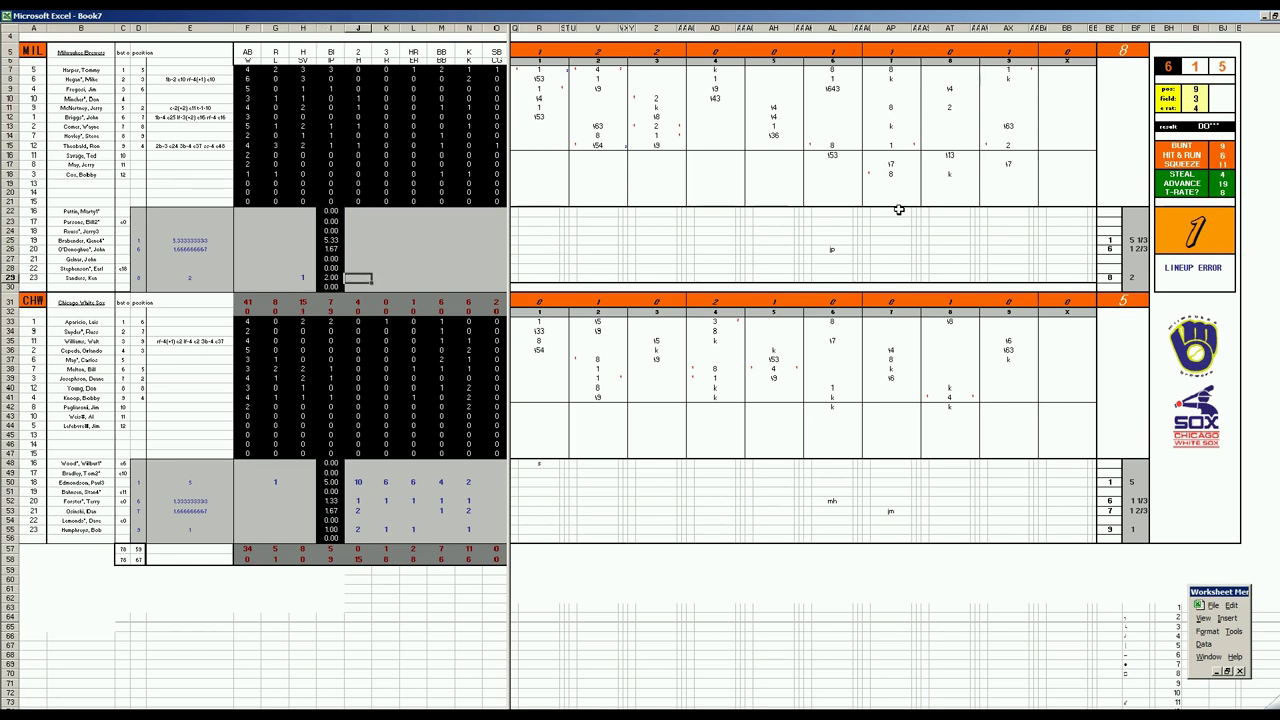
{"action": "type", "text": "1"}
{"action": "key", "text": "Tab"}
{"action": "type", "text": "1"}
{"action": "key", "text": "Tab"}
{"action": "type", "text": "1"}
{"action": "key", "text": "Tab"}
{"action": "key", "text": "Tab"}
{"action": "type", "text": "3"}
{"action": "key", "text": "Left"}
Work through the row 26 pitcher's line and move back to F25.
{"action": "key", "text": "Left"}
{"action": "key", "text": "Left"}
{"action": "key", "text": "Up"}
{"action": "key", "text": "Left"}
{"action": "key", "text": "Up"}
{"action": "key", "text": "Up"}
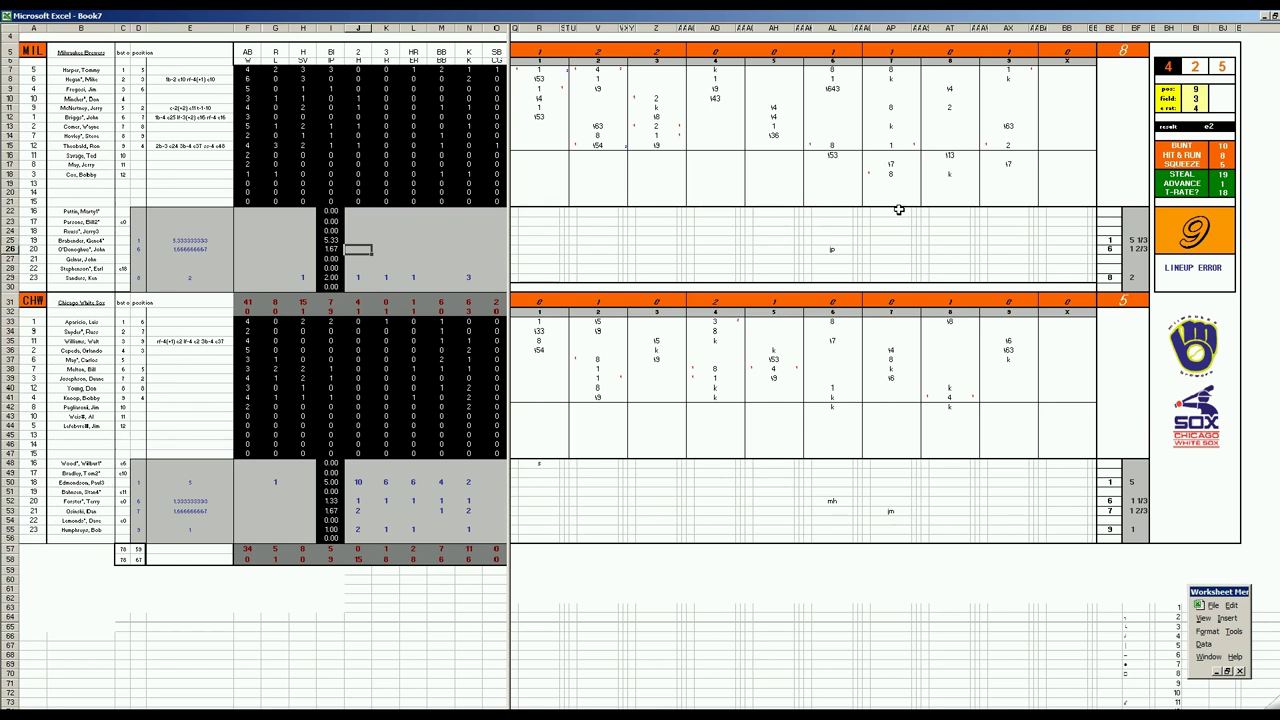
{"action": "key", "text": "Right"}
{"action": "key", "text": "Right"}
{"action": "key", "text": "Right"}
{"action": "key", "text": "Right"}
{"action": "key", "text": "Left"}
{"action": "key", "text": "Left"}
{"action": "key", "text": "Left"}
{"action": "key", "text": "Up"}
{"action": "key", "text": "Left"}
{"action": "key", "text": "Left"}
{"action": "key", "text": "Left"}
{"action": "key", "text": "Left"}
{"action": "key", "text": "Left"}
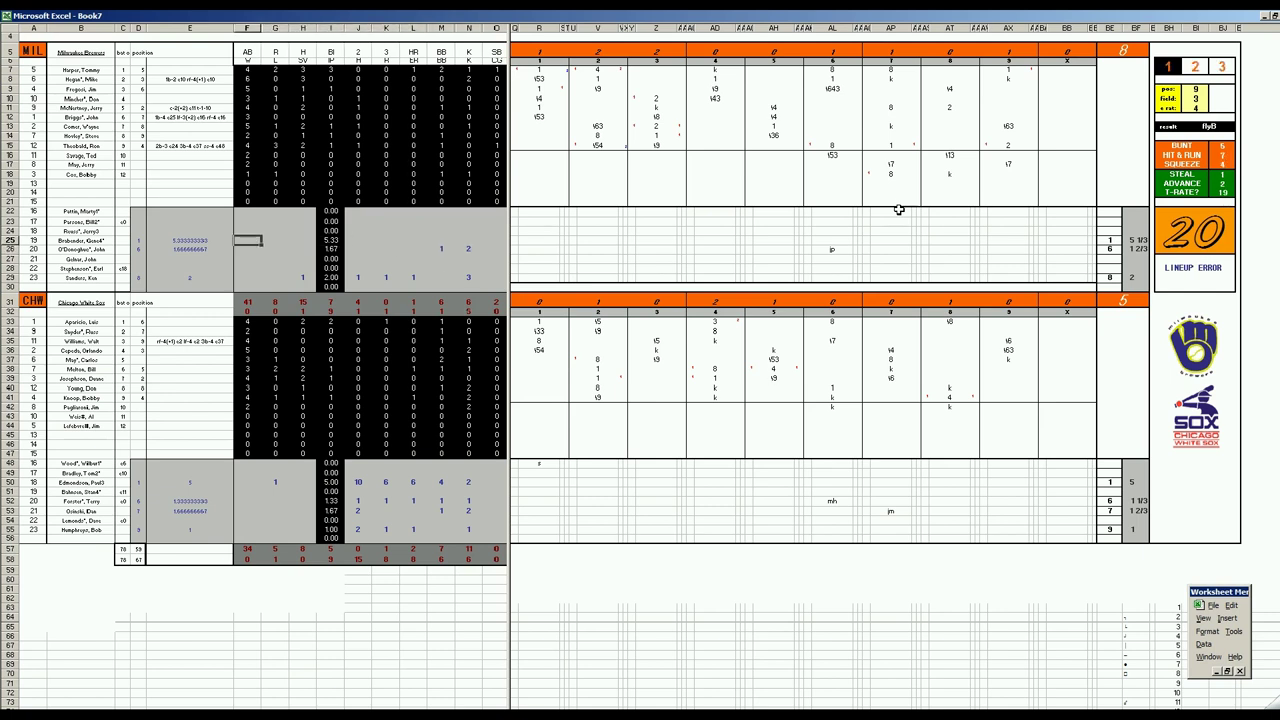
Enter the Brewers starter's row 25 line: 1 in F25, then 7, 4, 4, 6, 6 in J25:N25.
{"action": "type", "text": "1"}
{"action": "key", "text": "Right"}
{"action": "key", "text": "Right"}
{"action": "key", "text": "Right"}
{"action": "key", "text": "Right"}
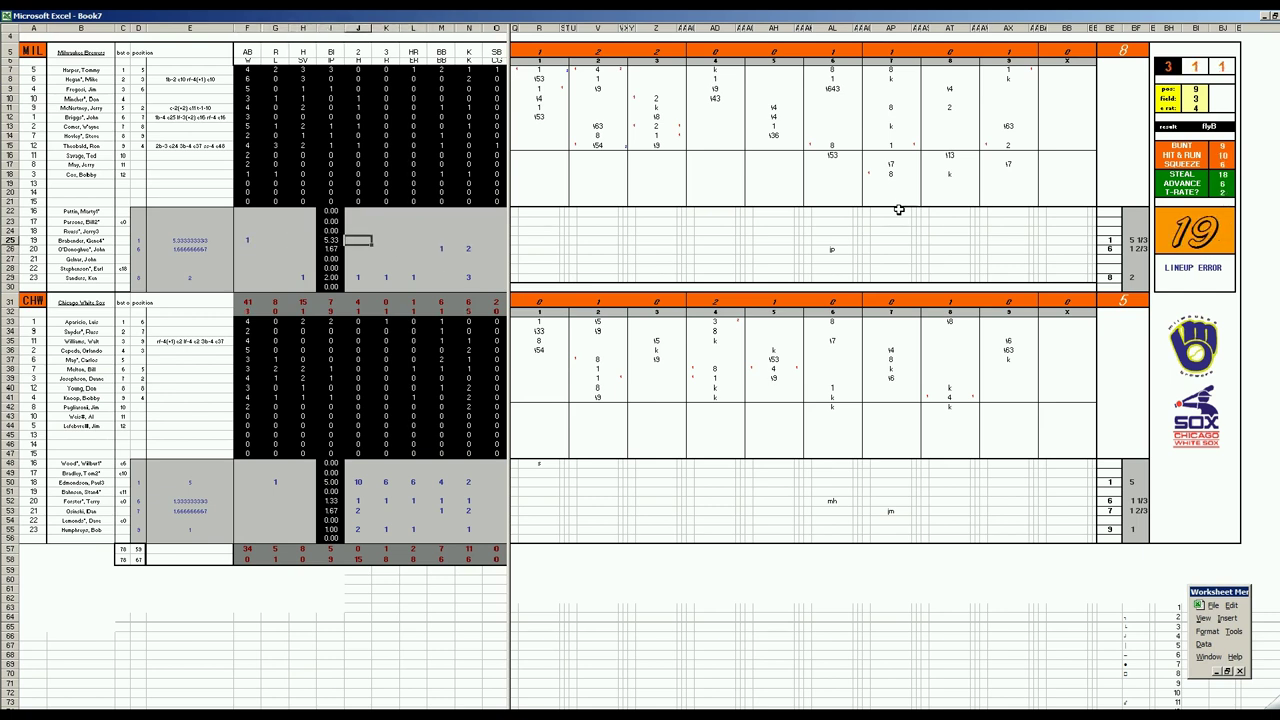
{"action": "type", "text": "7"}
{"action": "key", "text": "Right"}
{"action": "type", "text": "4"}
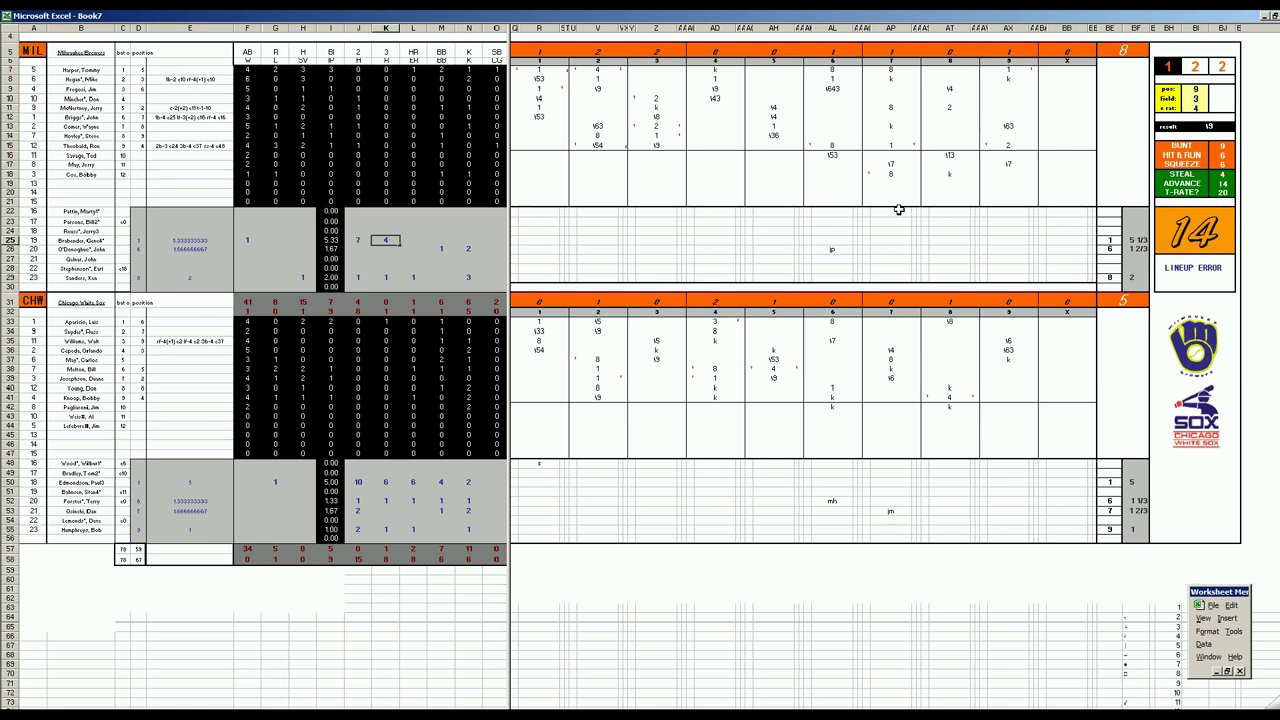
{"action": "key", "text": "Right"}
{"action": "type", "text": "4"}
{"action": "key", "text": "Right"}
{"action": "type", "text": "6"}
{"action": "key", "text": "Tab"}
{"action": "type", "text": "6"}
{"action": "key", "text": "Return"}
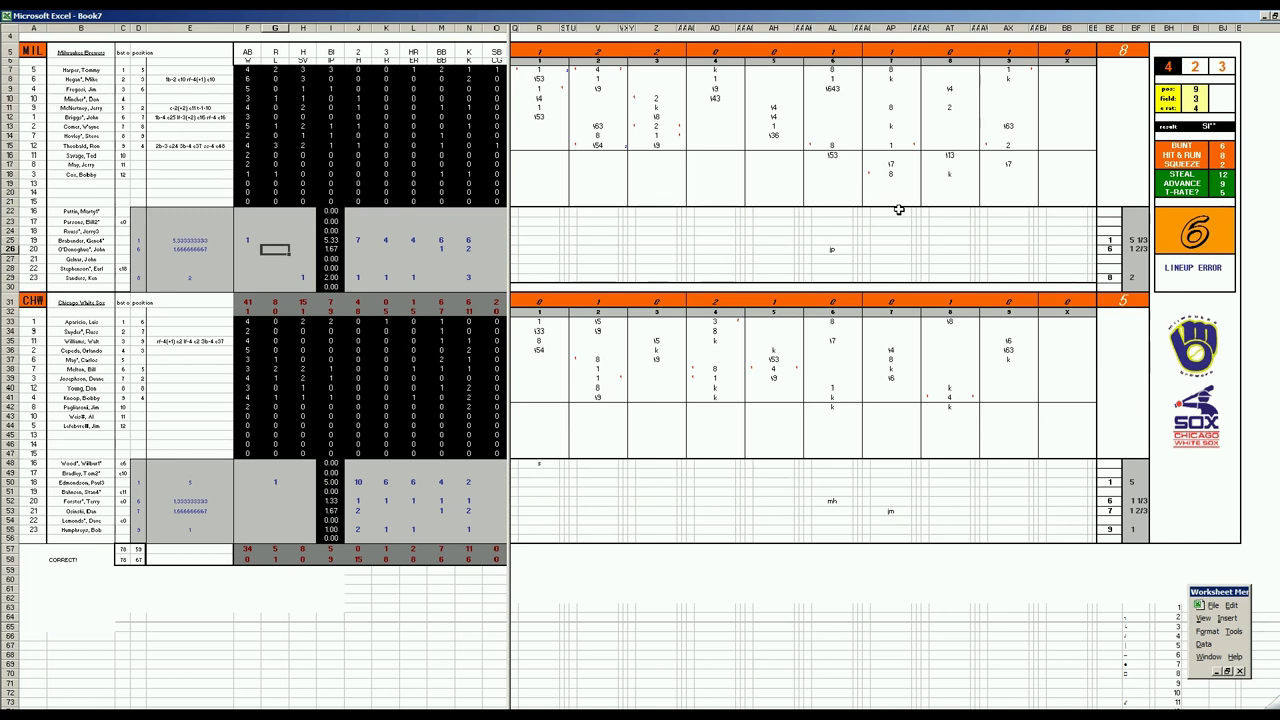
Save the scoresheet as 46milchw.xls by editing the previous game's file name 45milchw.xls.
{"action": "key", "text": "ctrl+s"}
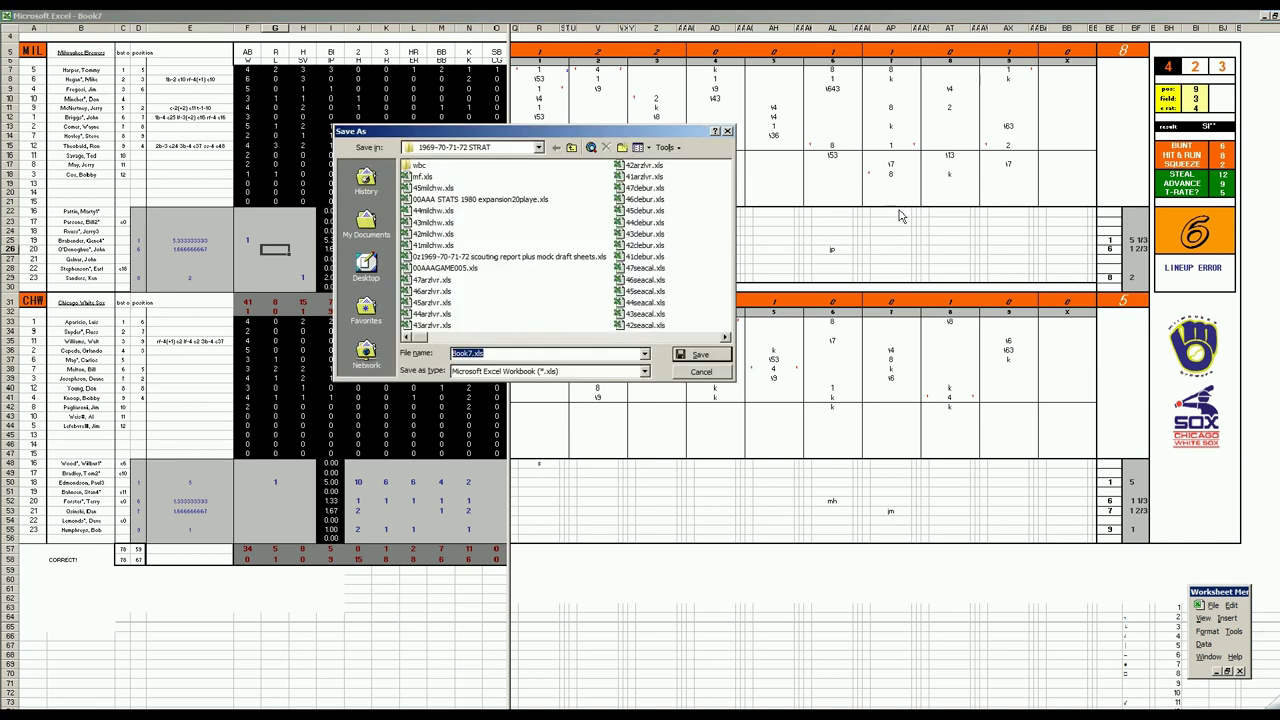
{"action": "left_click", "coordinate": [433, 188]}
{"action": "left_click", "coordinate": [456, 353]}
{"action": "key", "text": "Delete"}
{"action": "type", "text": "6milchw"}
{"action": "key", "text": "Return"}
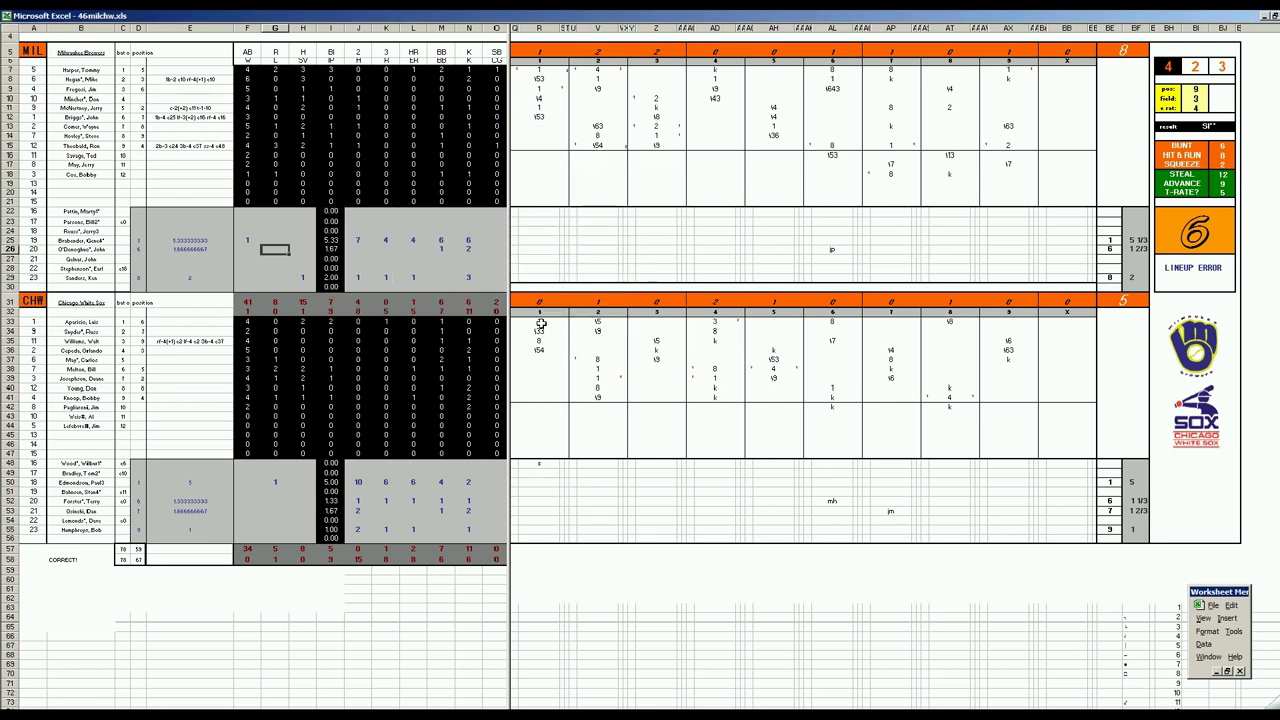
Save a copy as mf.xls replacing the existing file, then close it without further saving.
{"action": "key", "text": "F12"}
{"action": "type", "text": "mf"}
{"action": "key", "text": "Return"}
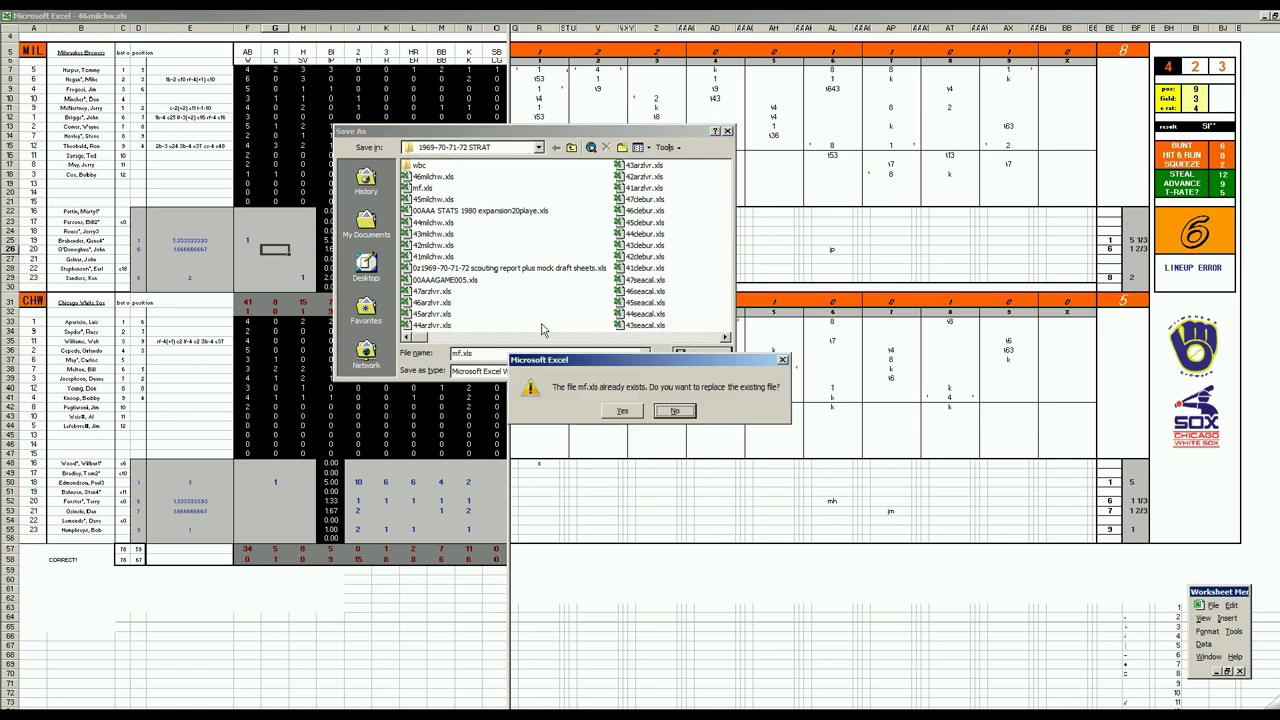
{"action": "key", "text": "y"}
{"action": "key", "text": "ctrl+w"}
{"action": "key", "text": "n"}
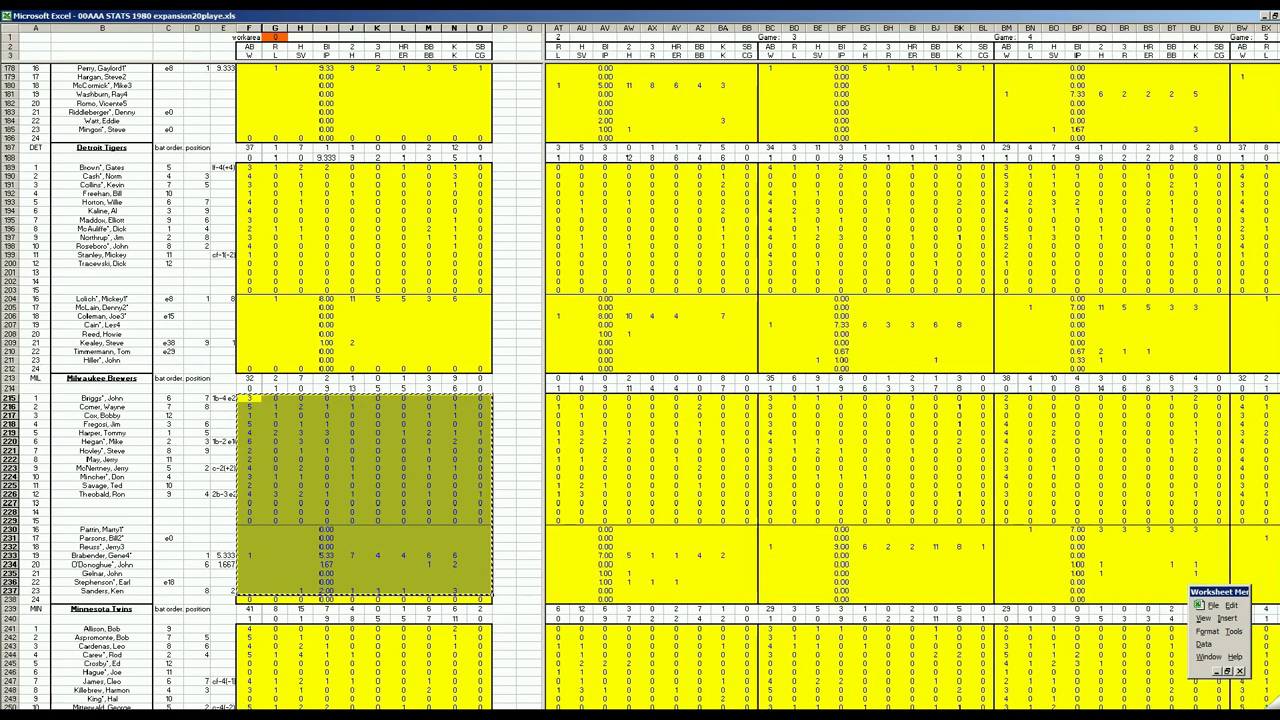
Paste the Brewers pitching block into the Game 6 columns of the season workbook.
{"action": "scroll", "coordinate": [910, 360], "scroll_direction": "right", "scroll_amount": 9}
{"action": "scroll", "coordinate": [910, 360], "scroll_direction": "right", "scroll_amount": 9}
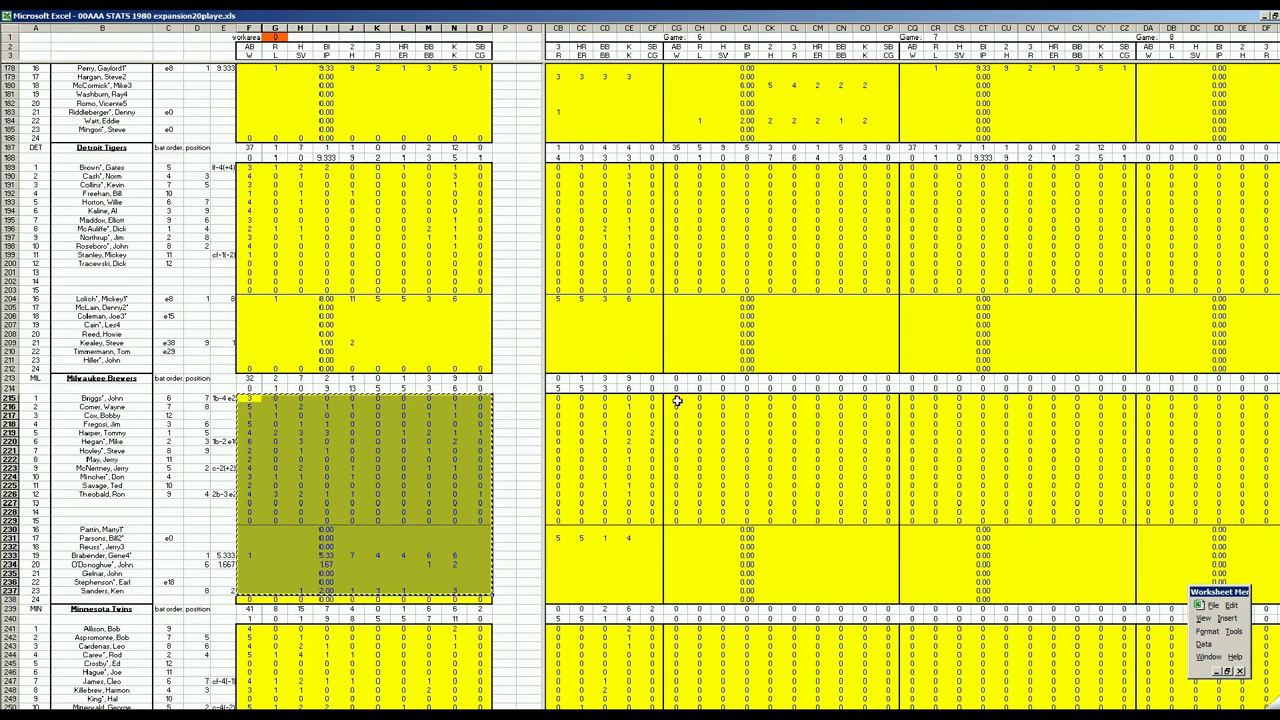
{"action": "right_click", "coordinate": [678, 401]}
{"action": "left_click", "coordinate": [700, 434]}
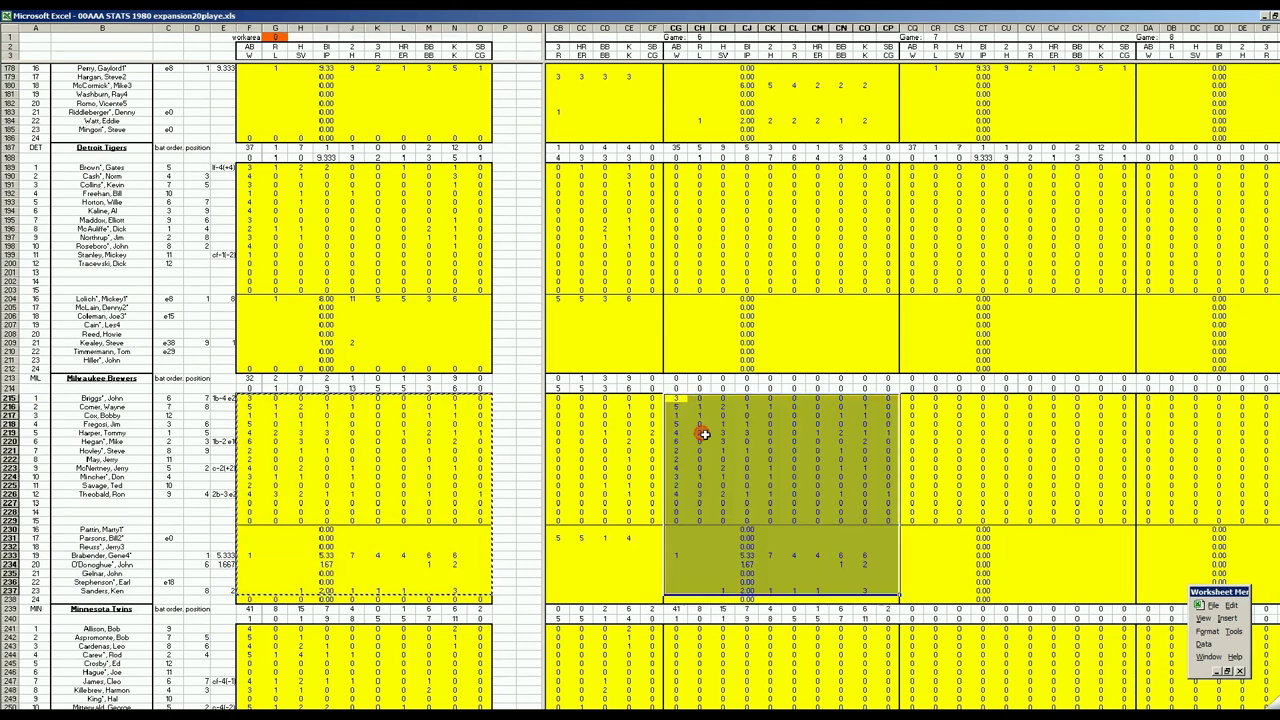
{"action": "left_click", "coordinate": [455, 496]}
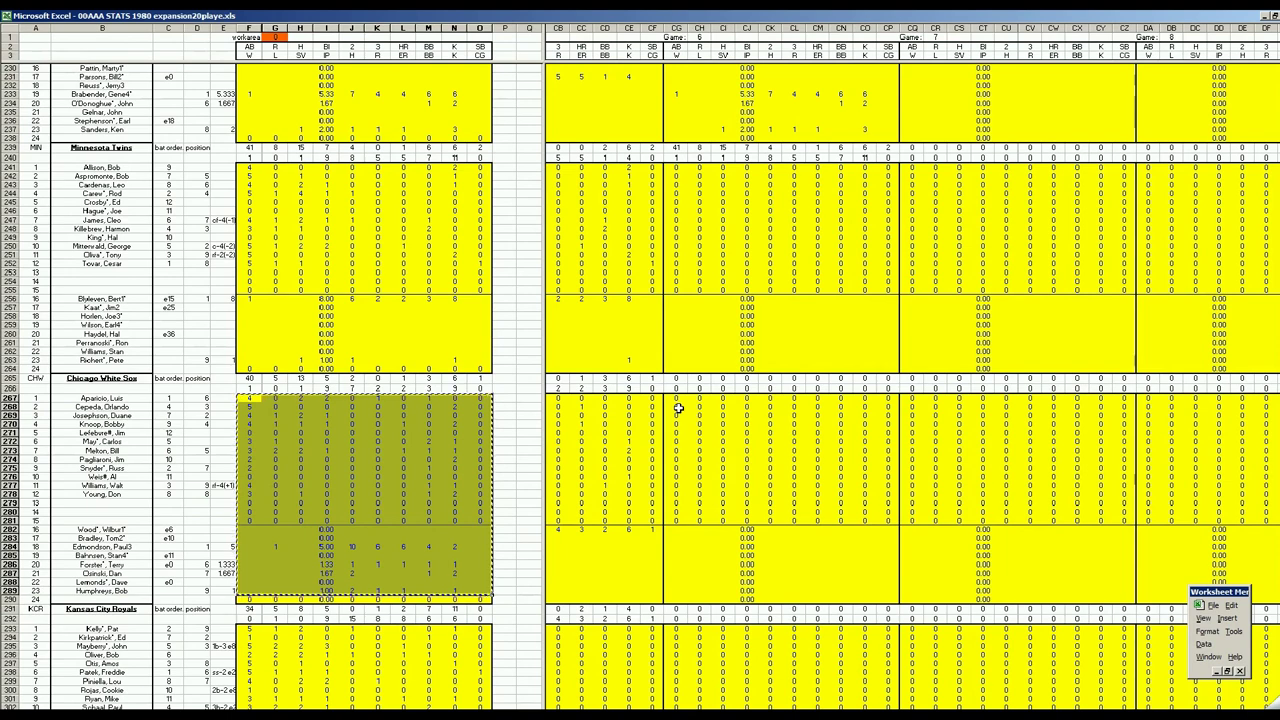
Paste the White Sox pitching block into its Game 6 columns.
{"action": "right_click", "coordinate": [677, 403]}
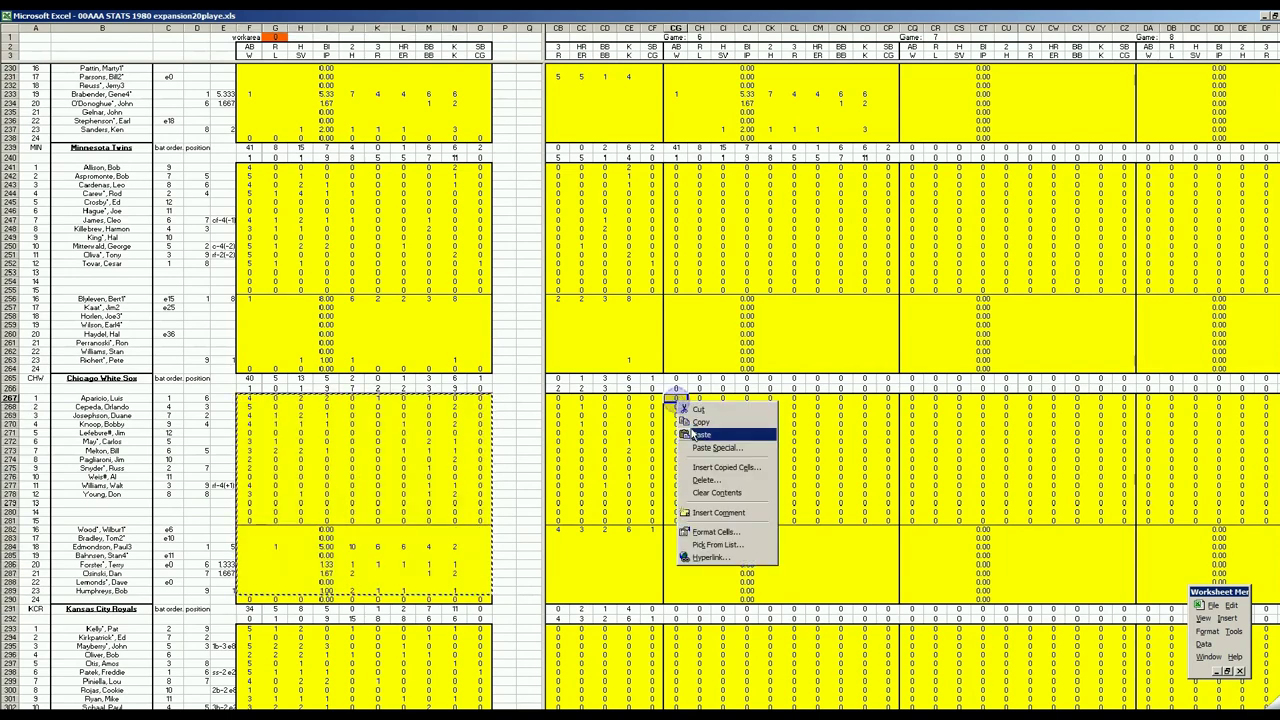
{"action": "left_click", "coordinate": [697, 435]}
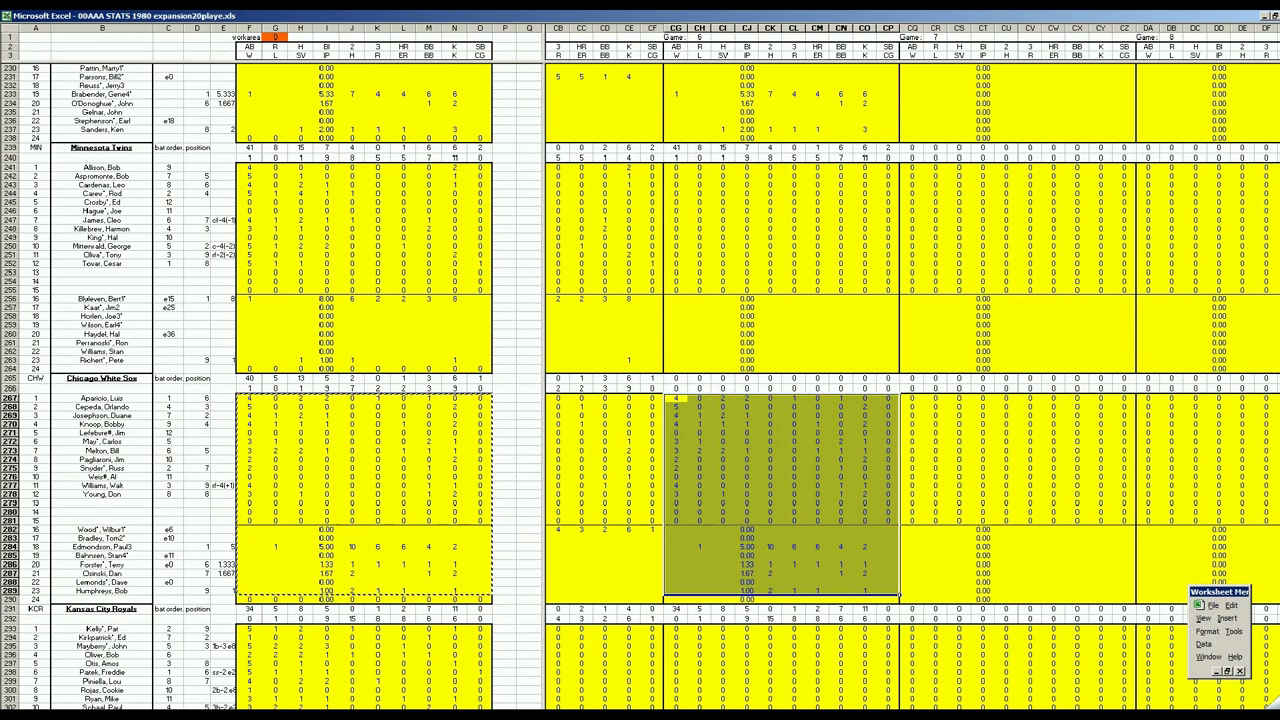
{"action": "left_click", "coordinate": [1166, 705]}
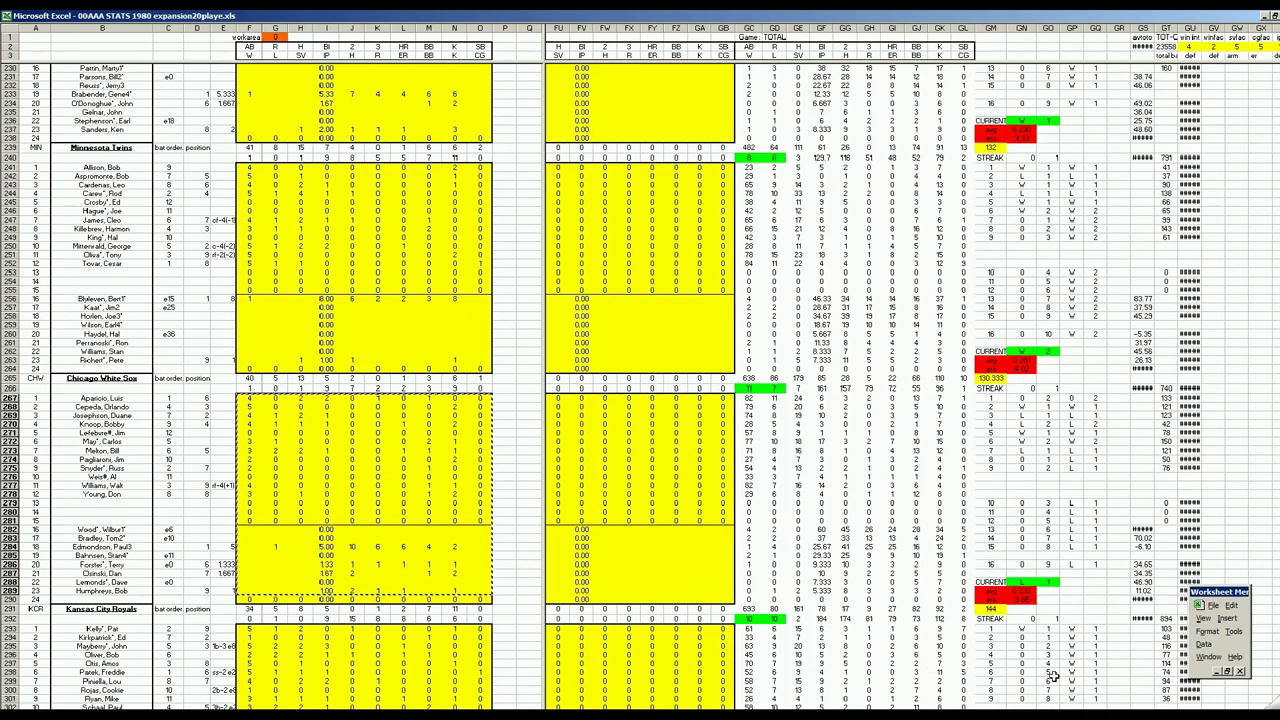
{"action": "scroll", "coordinate": [910, 390], "scroll_direction": "right", "scroll_amount": 5}
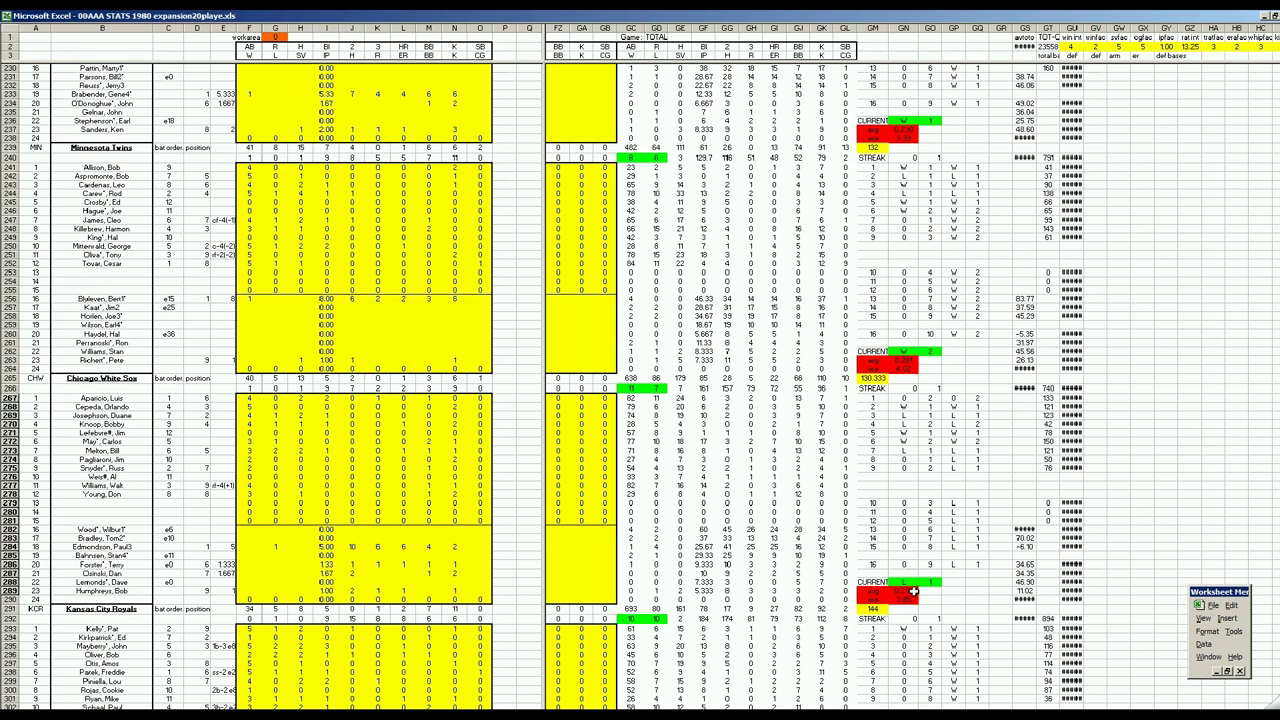
{"action": "left_click", "coordinate": [913, 591]}
{"action": "left_click", "coordinate": [908, 599]}
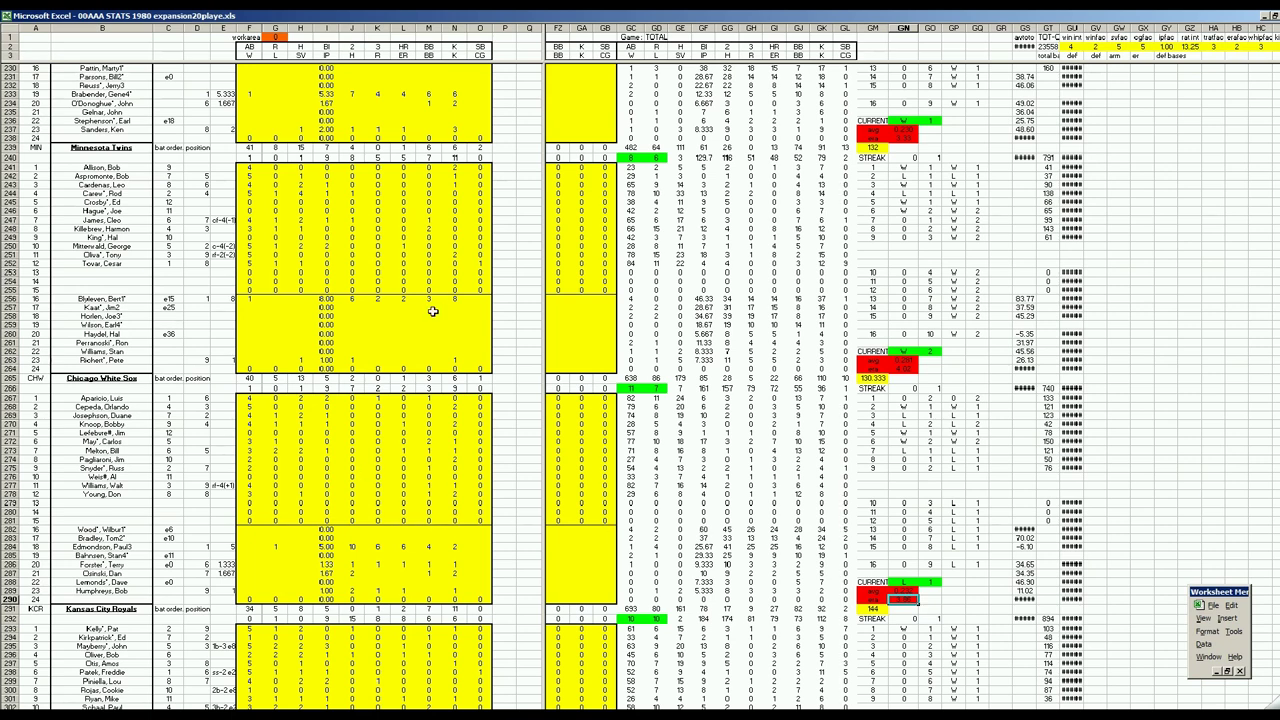
{"action": "left_click", "coordinate": [432, 308]}
{"action": "scroll", "coordinate": [422, 334], "scroll_direction": "up", "scroll_amount": 9}
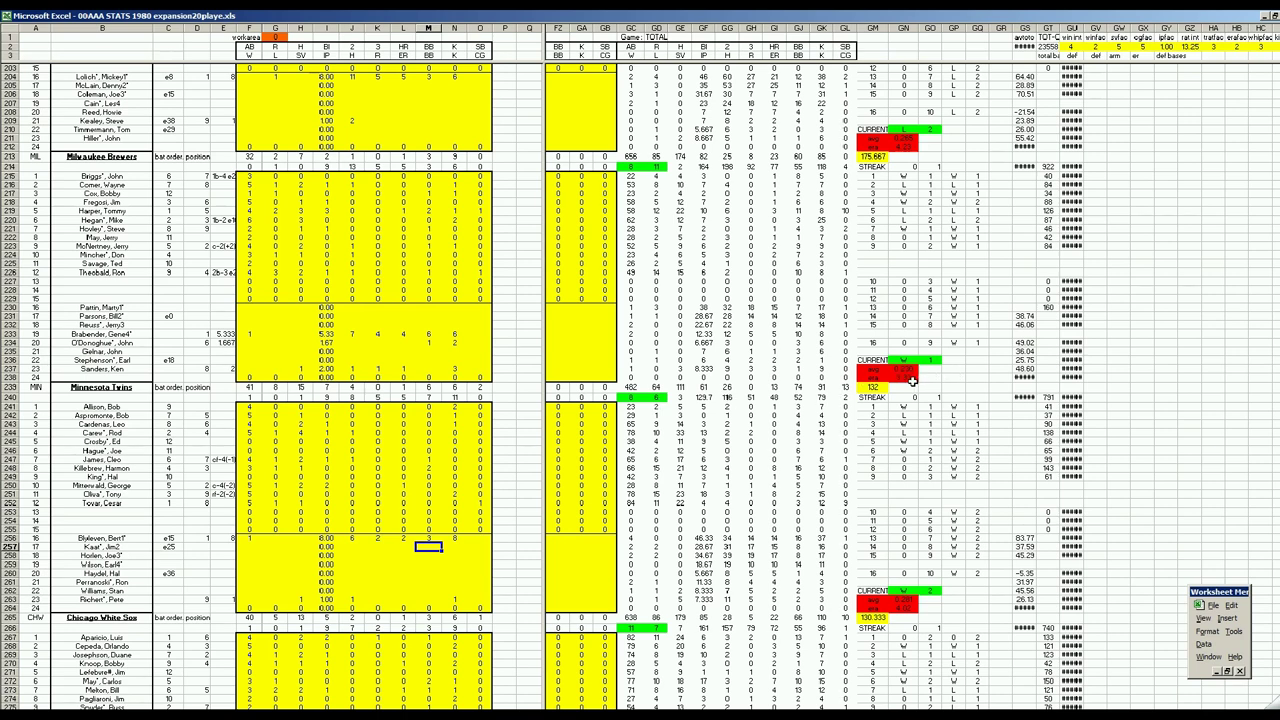
{"action": "left_click", "coordinate": [597, 324]}
{"action": "scroll", "coordinate": [591, 369], "scroll_direction": "up", "scroll_amount": 1}
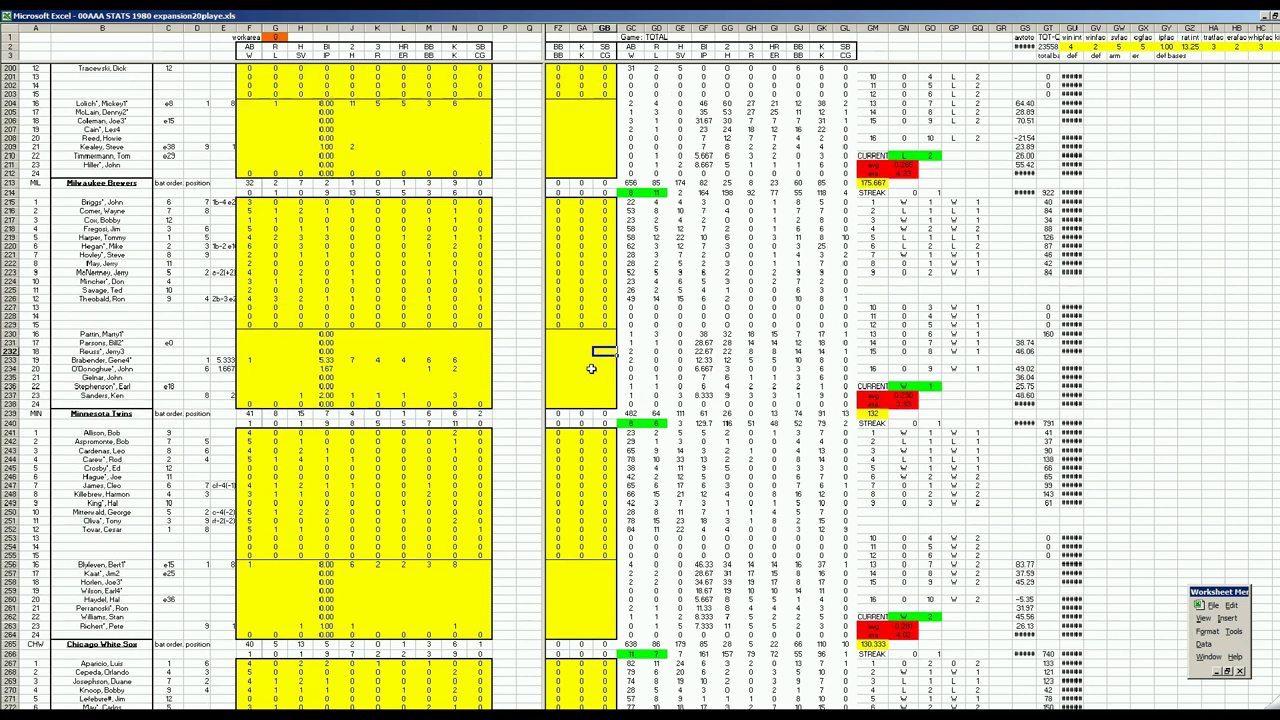
{"action": "left_click", "coordinate": [583, 370]}
{"action": "scroll", "coordinate": [583, 378], "scroll_direction": "down", "scroll_amount": 2}
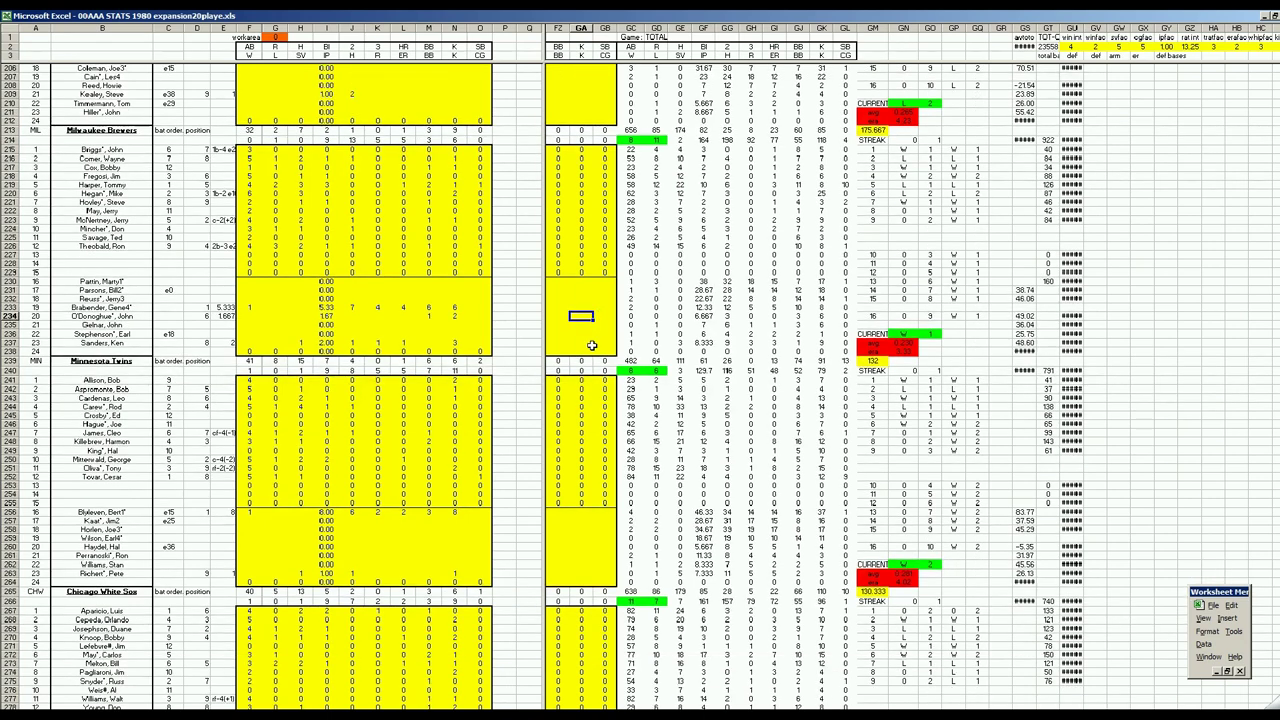
{"action": "left_click", "coordinate": [603, 290]}
Page down through the 1980 stats workbook and open the File menu to save it.
{"action": "key", "text": "Page_Down"}
{"action": "key", "text": "Page_Down"}
{"action": "key", "text": "Page_Down"}
{"action": "key", "text": "Page_Down"}
{"action": "key", "text": "Page_Down"}
{"action": "key", "text": "Page_Down"}
{"action": "key", "text": "Page_Down"}
{"action": "key", "text": "Page_Down"}
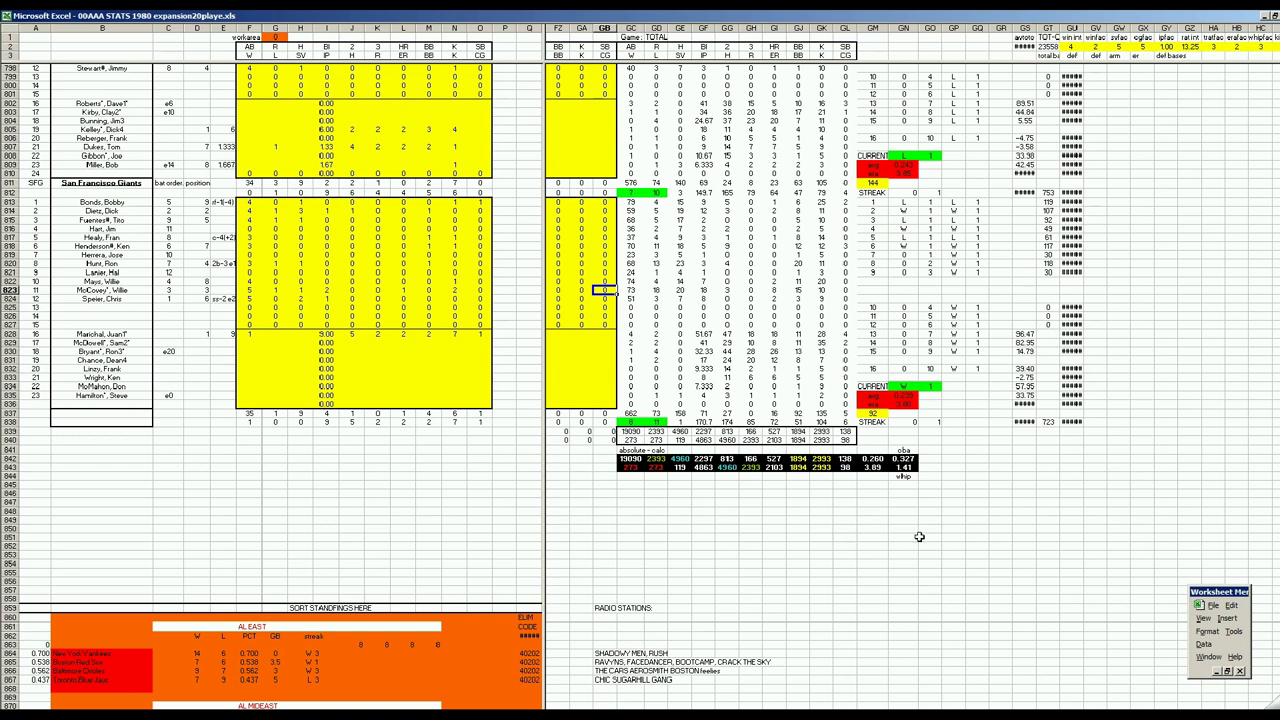
{"action": "left_click", "coordinate": [1213, 607]}
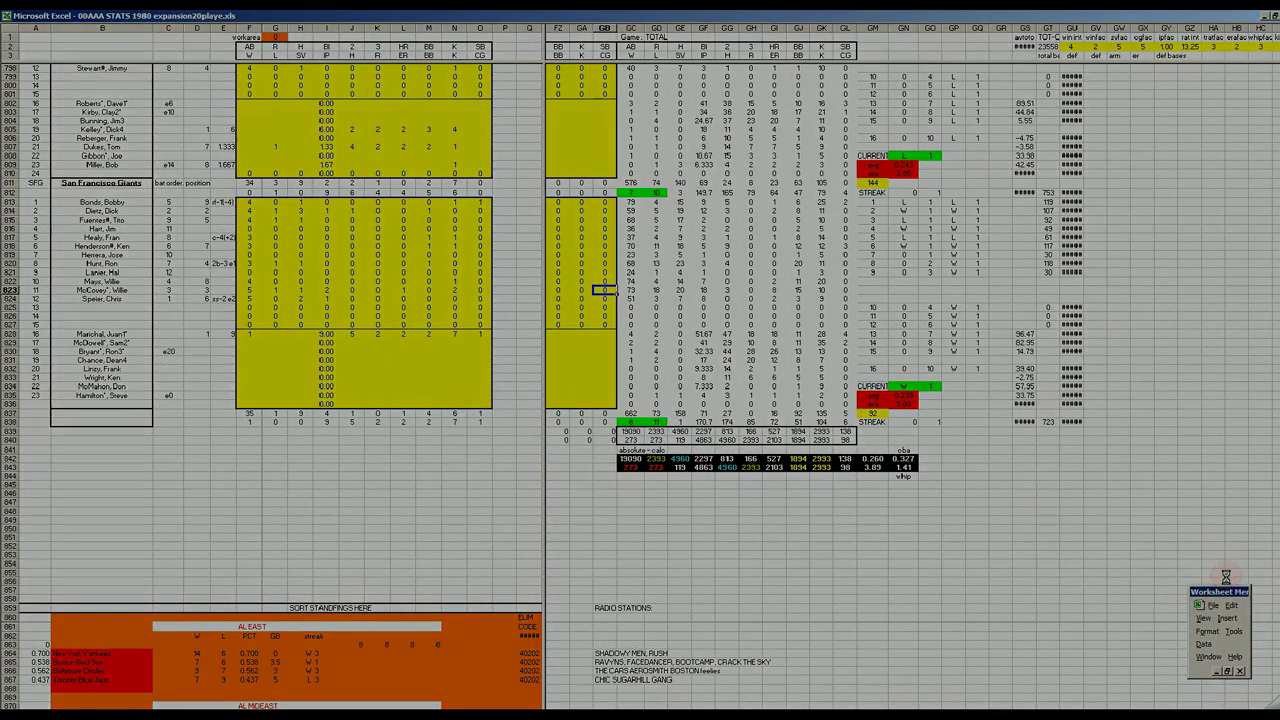